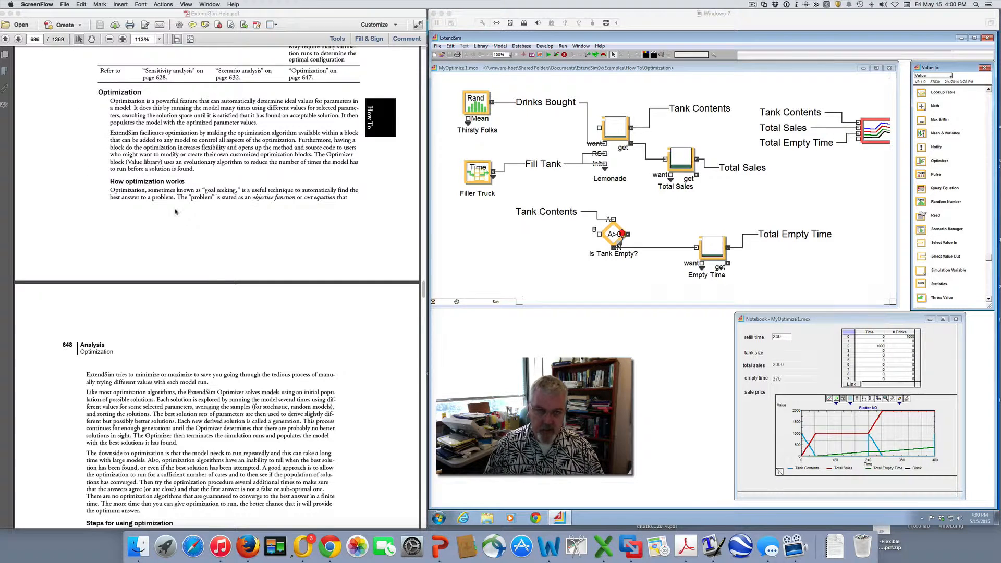
Review the repeat interval in the Filler Truck lookup table and close its dialog
scroll(198, 216, down, 1)
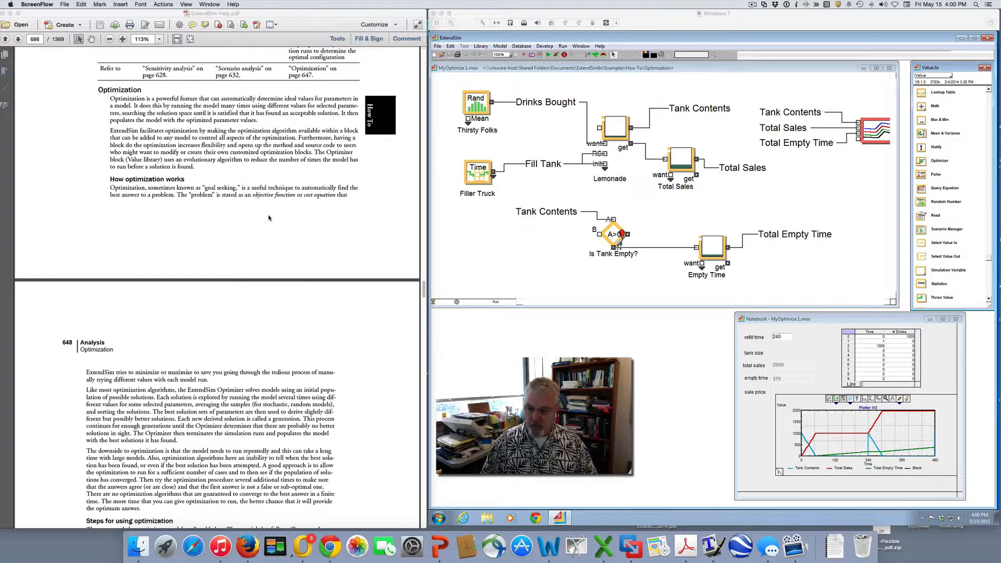
click(826, 321)
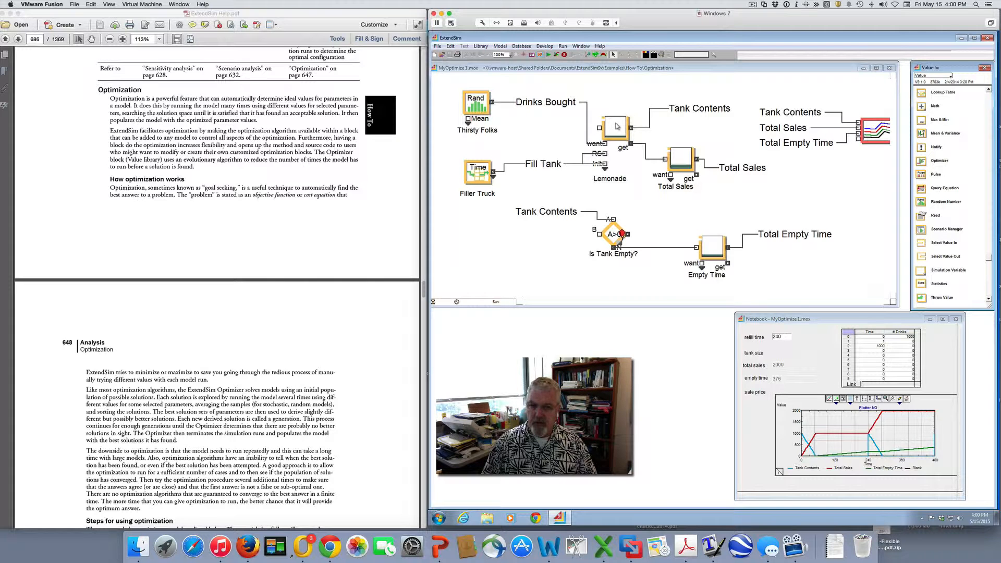
click(478, 172)
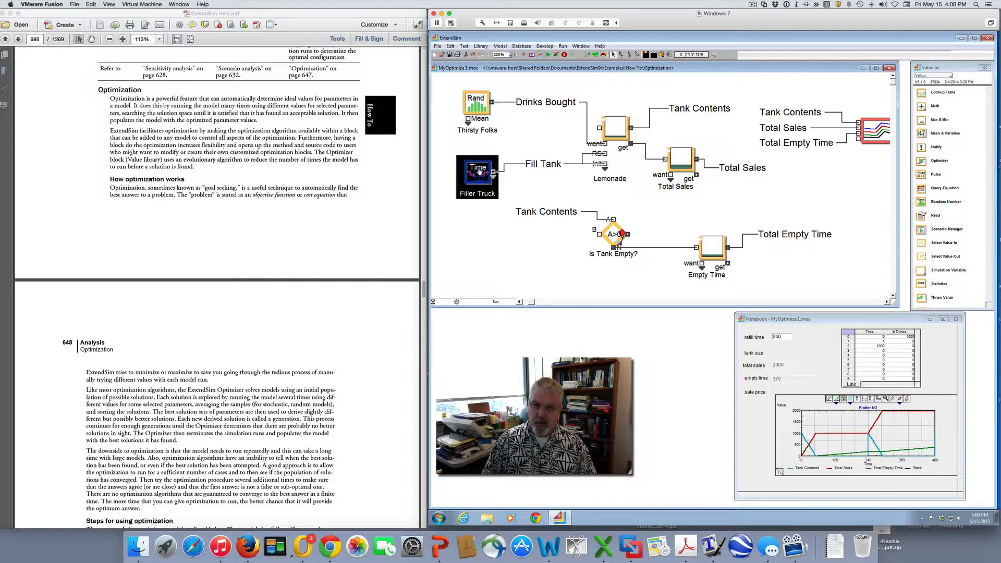
double_click(479, 172)
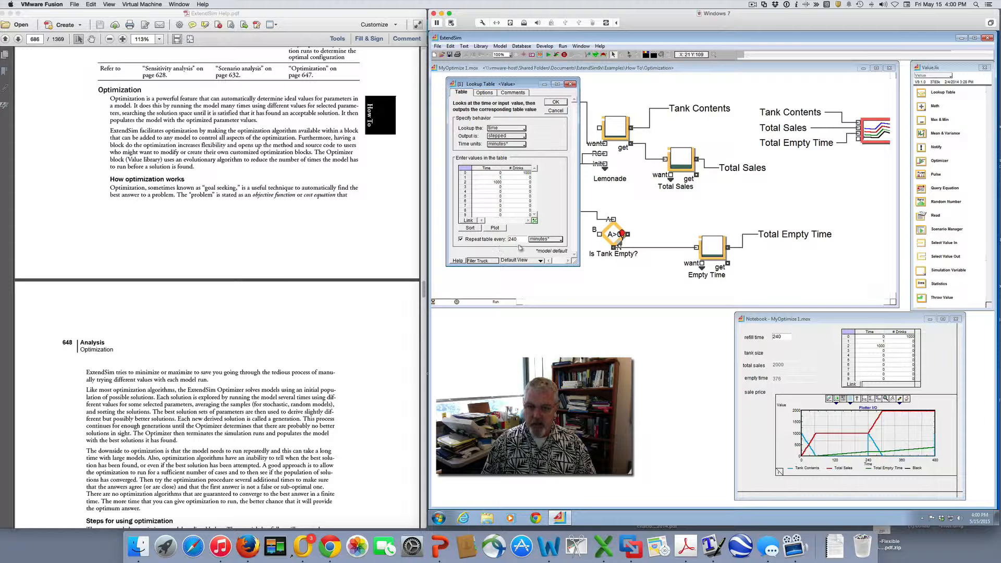
drag(525, 238, 502, 237)
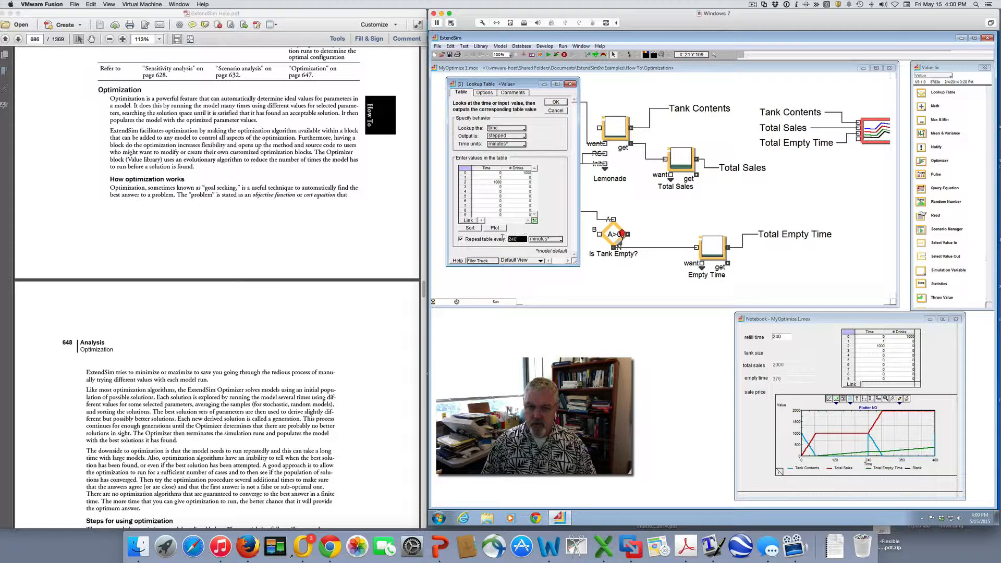
click(556, 102)
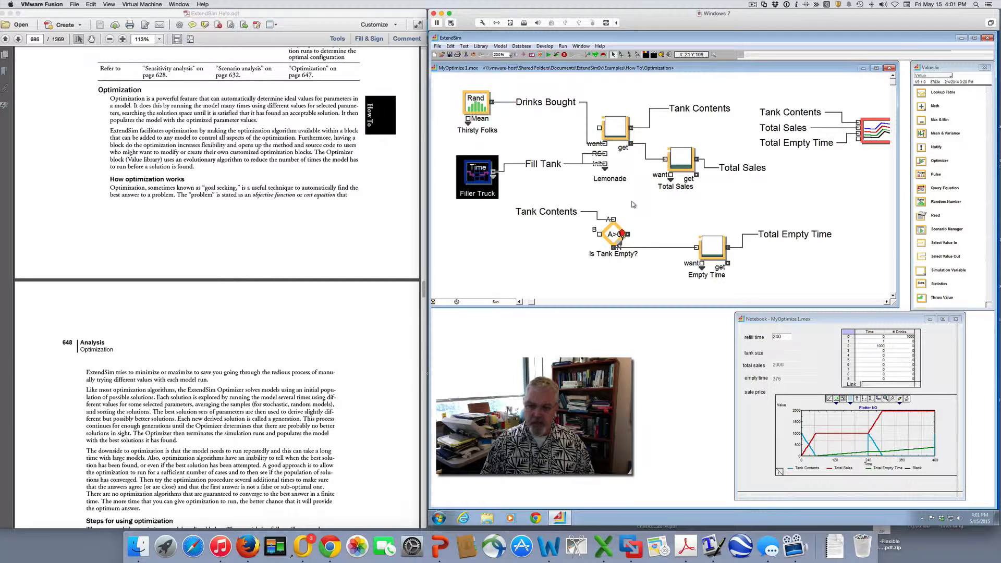
Reposition the Notebook window below the model and run the simulation
click(771, 317)
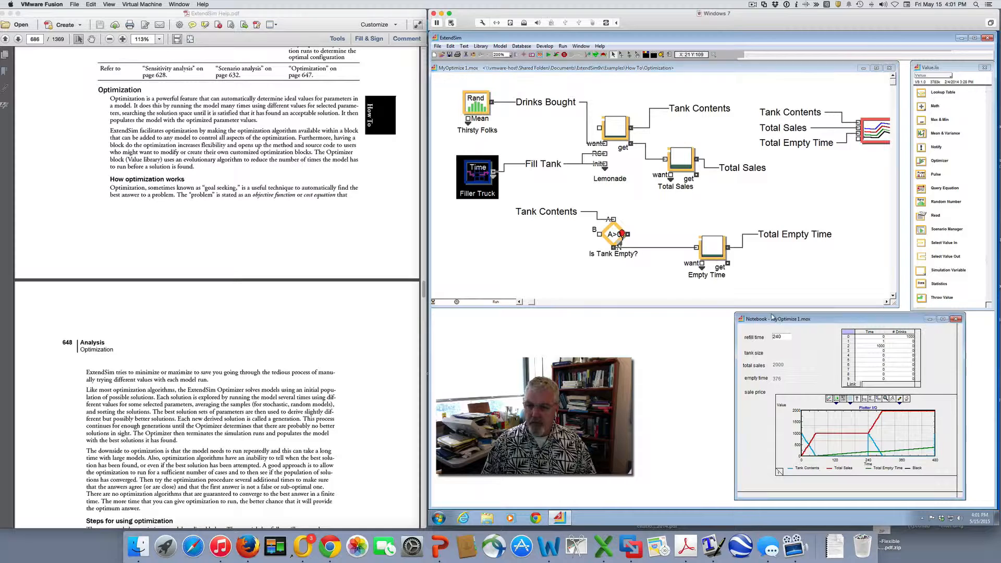
drag(771, 317, 662, 322)
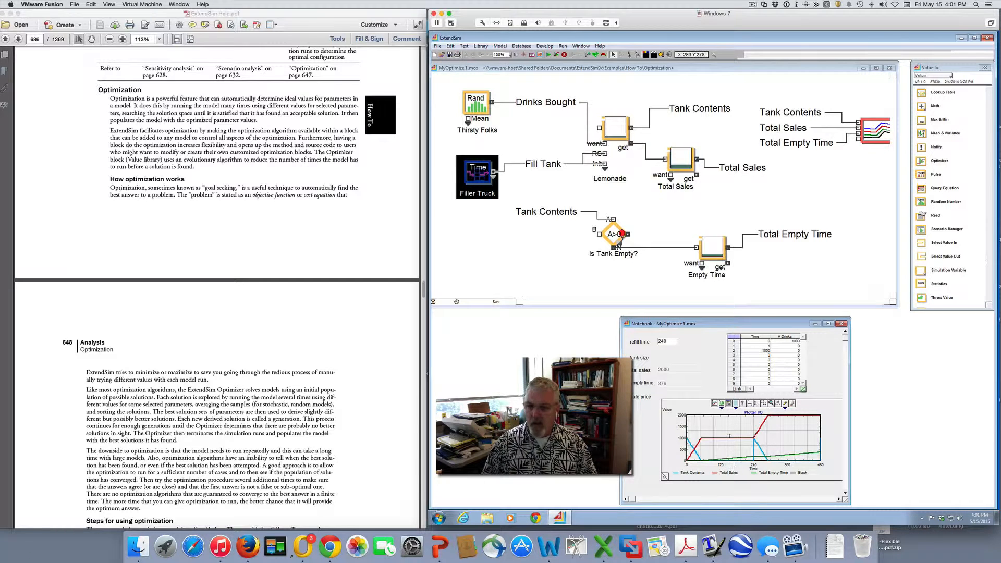
click(549, 280)
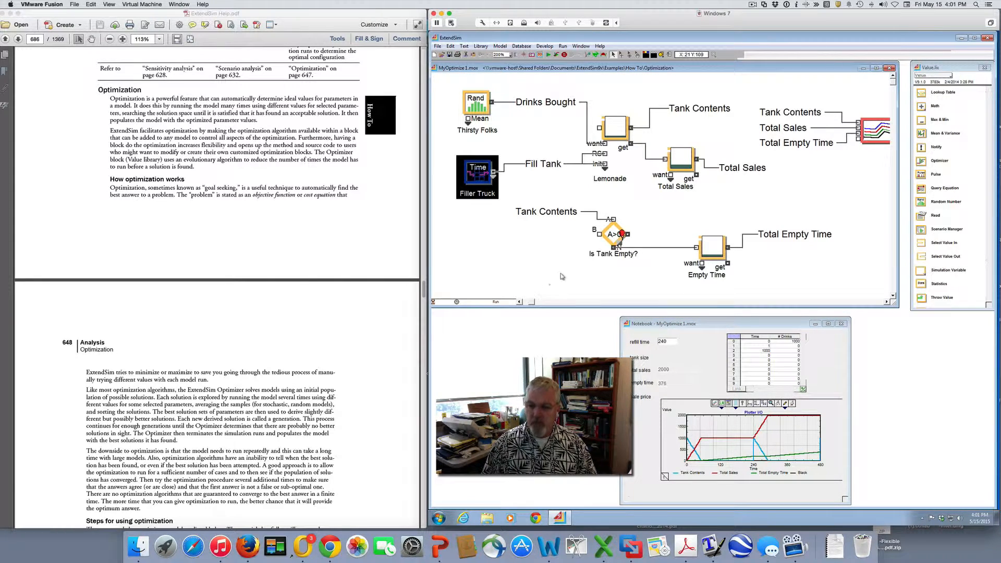
click(549, 55)
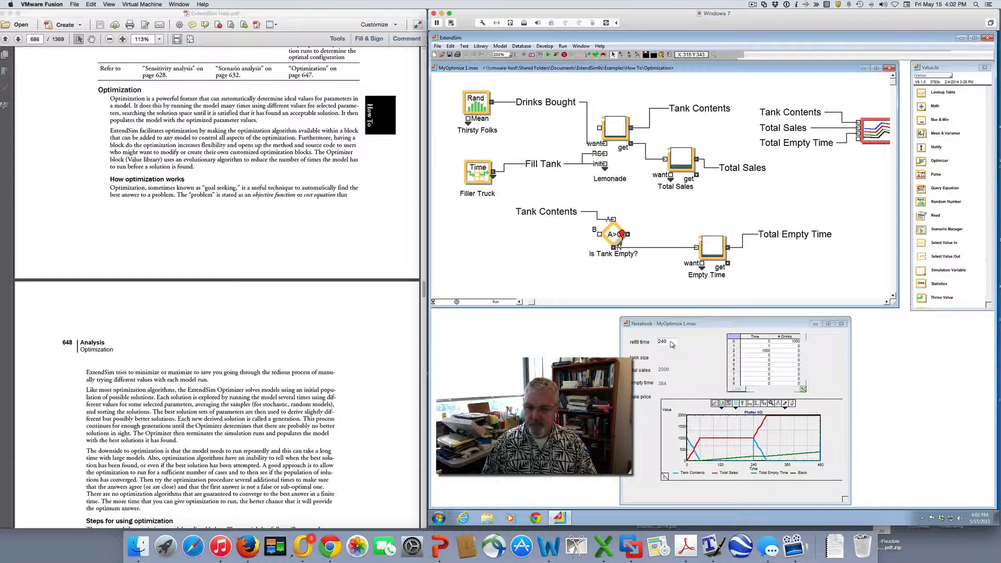
Set the # Drinks value at time 0 in the Notebook table to 2000 and rerun the simulation
click(787, 341)
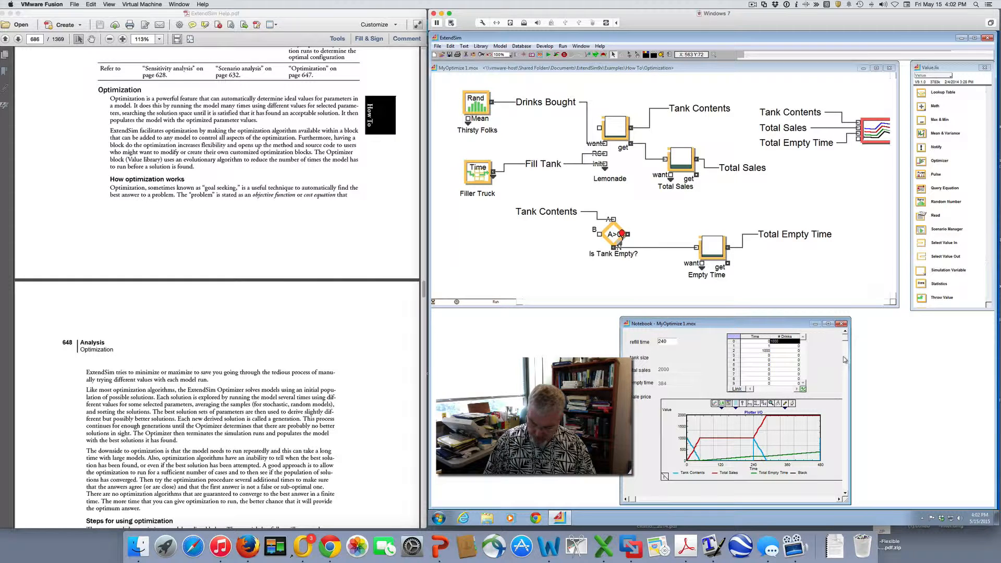
click(771, 341)
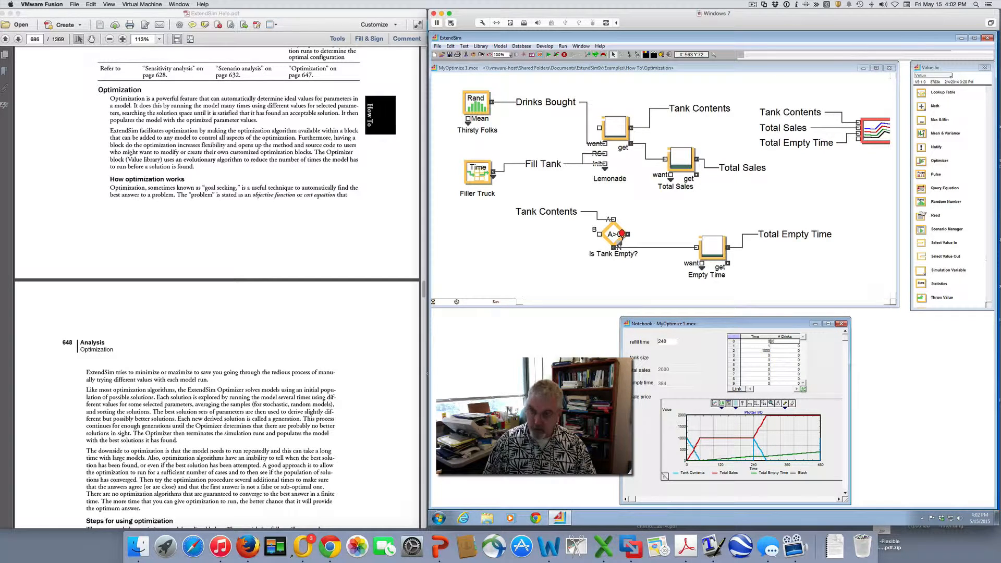
click(832, 350)
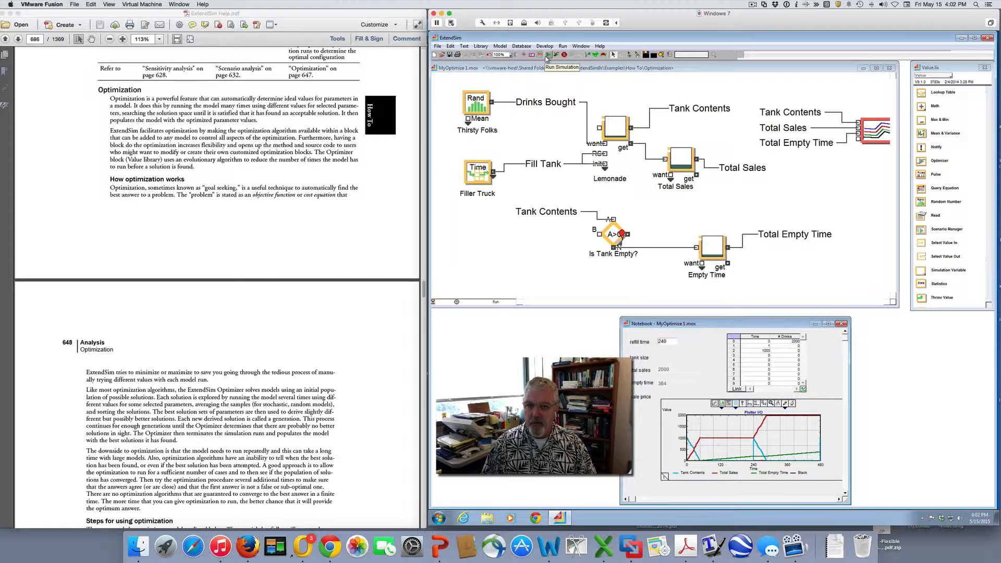
click(548, 56)
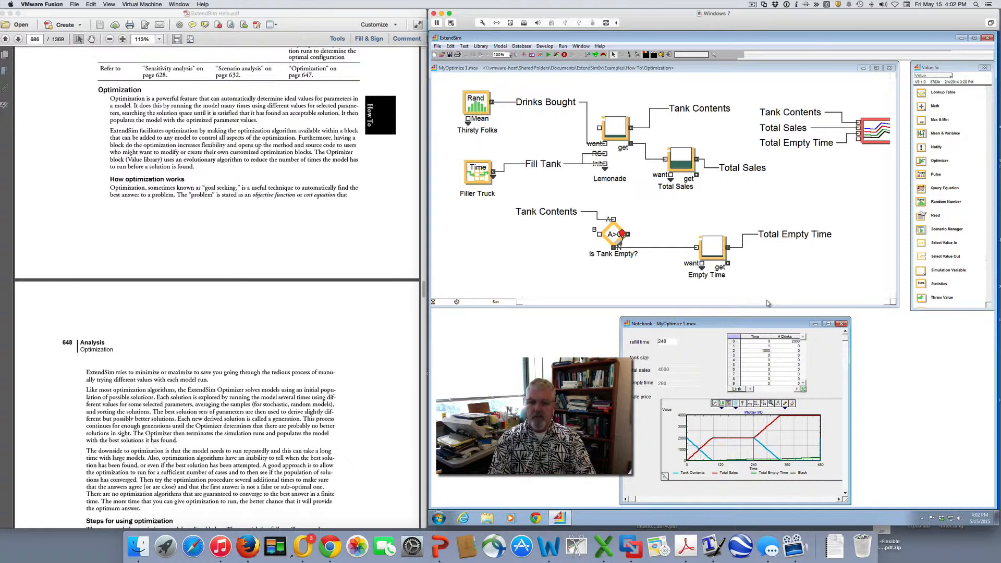
Find the MaxProfit objective function in the help document's optimization tutorial and highlight the formula
scroll(78, 220, down, 1)
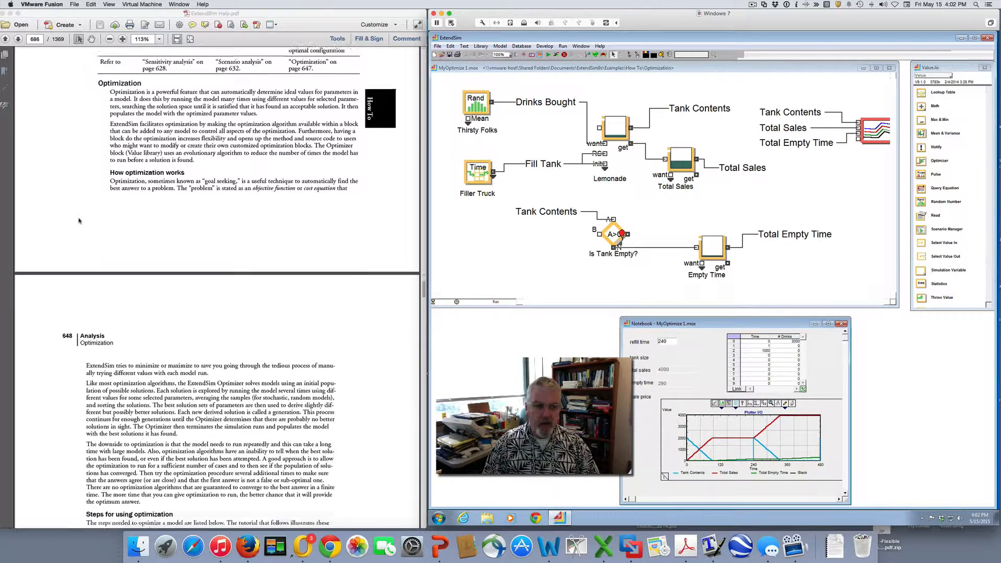
scroll(79, 221, down, 15)
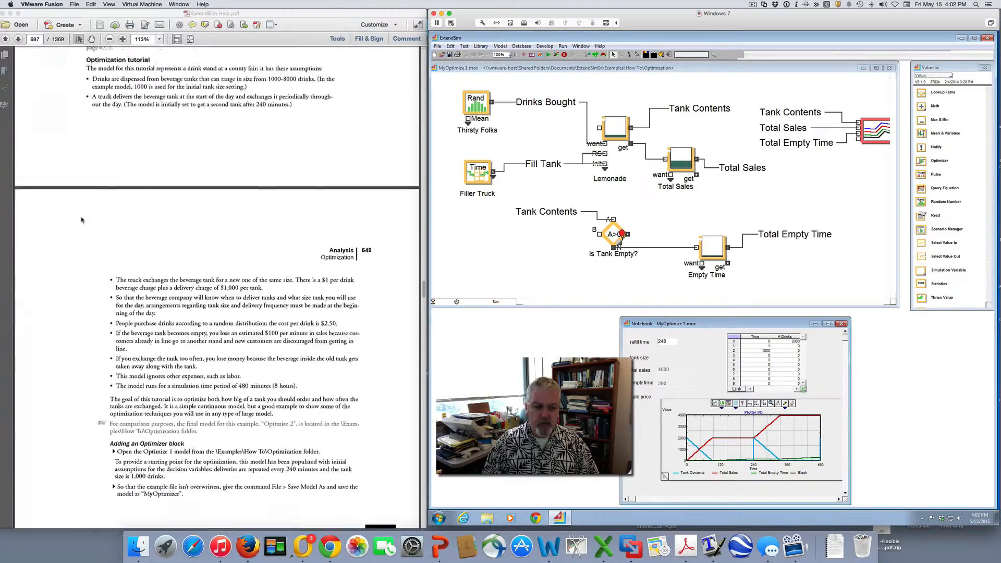
scroll(82, 220, down, 15)
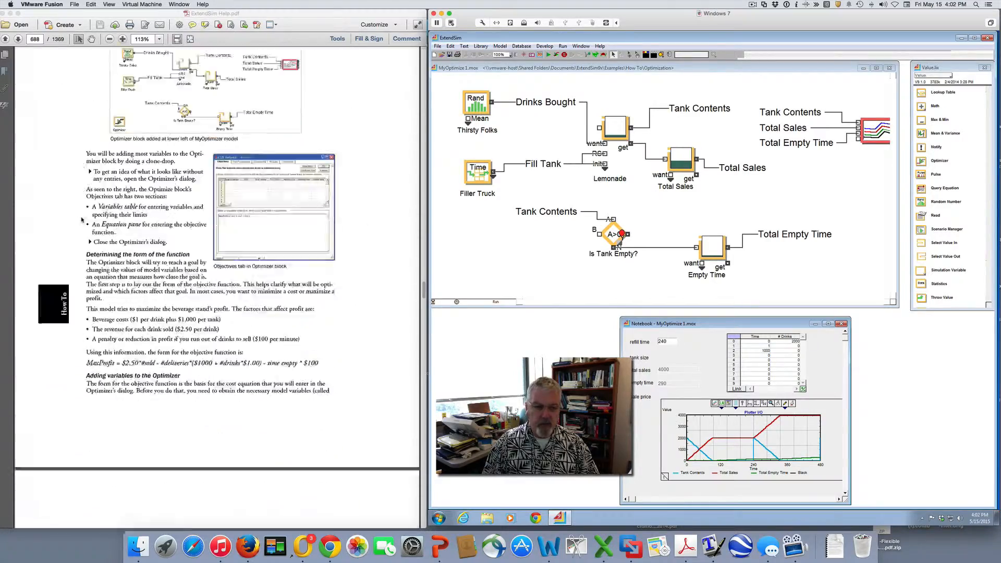
scroll(81, 219, down, 5)
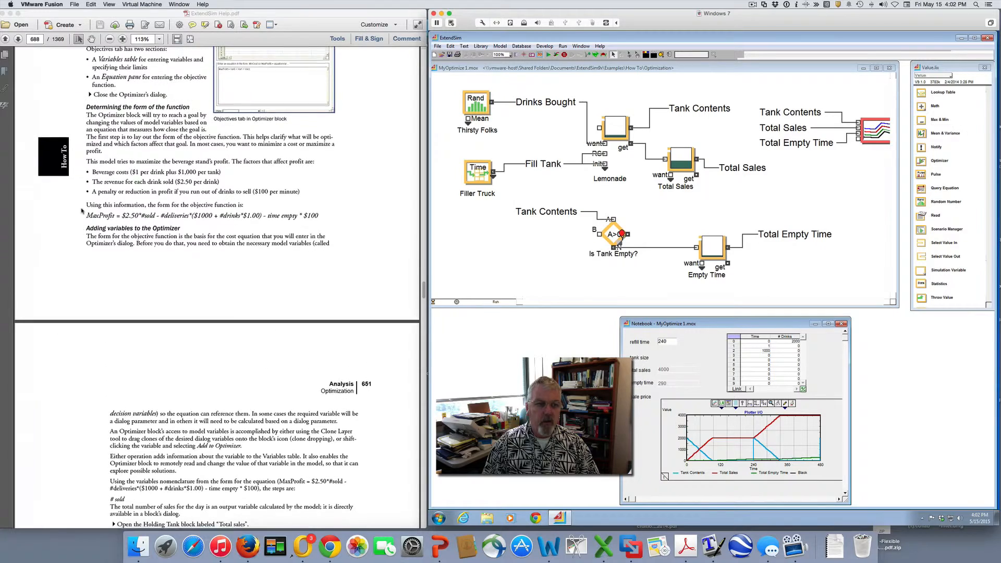
scroll(81, 211, up, 1)
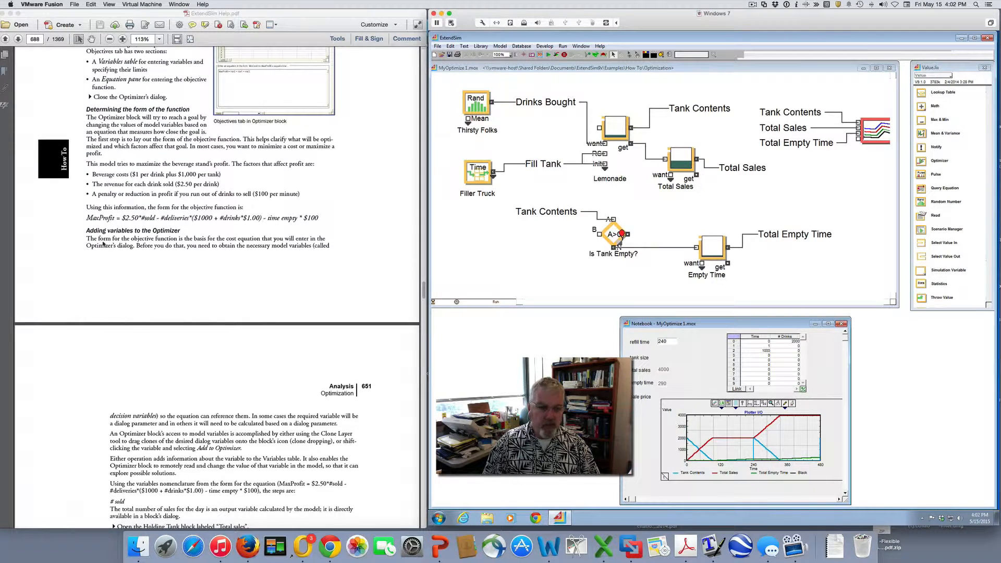
click(103, 243)
mouse_move(333, 218)
mouse_down()
mouse_move(74, 216)
mouse_move(338, 230)
mouse_up()
click(75, 238)
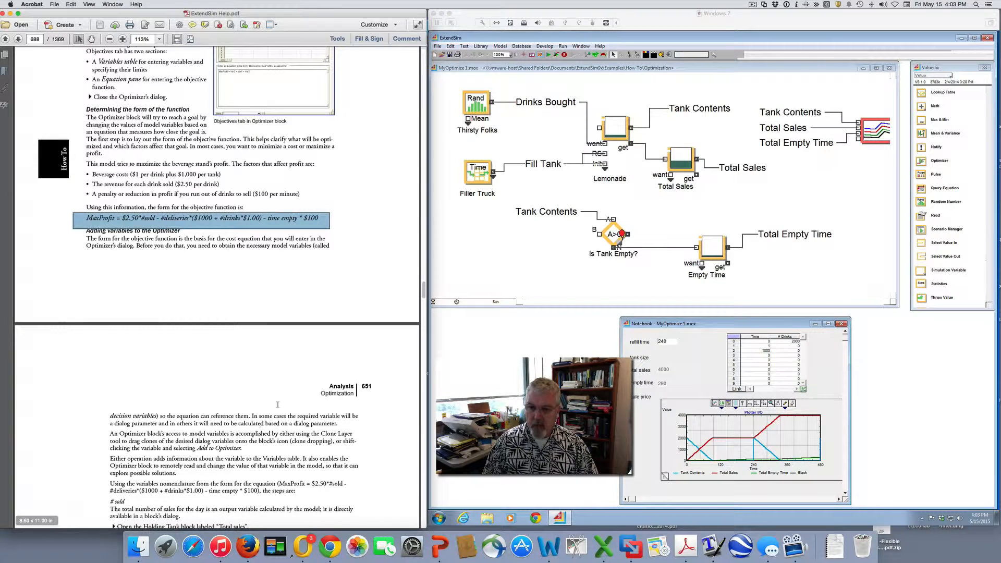
Add an Optimizer block from the Value library below the Filler Truck block, then view its Objectives settings and close them
click(745, 341)
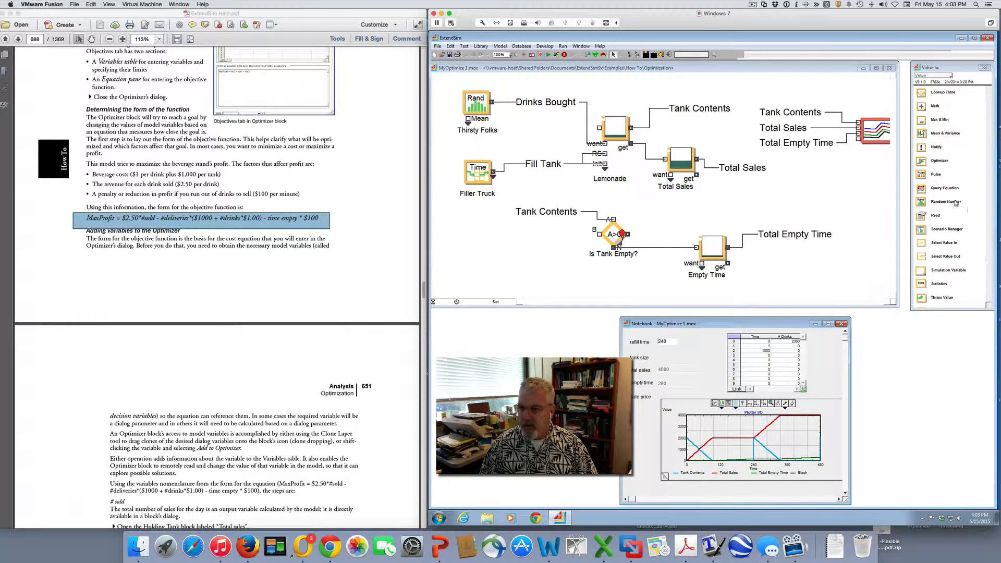
click(922, 163)
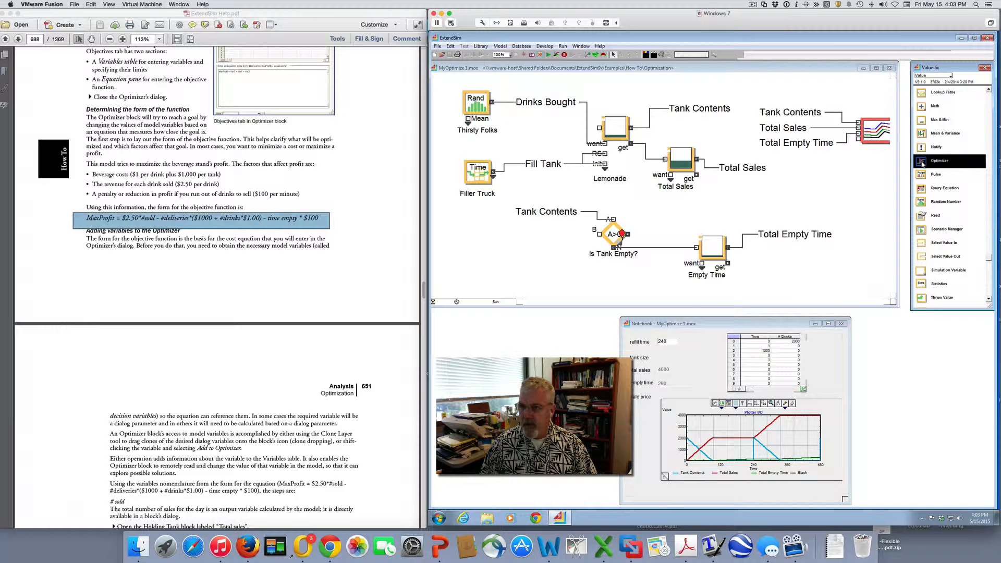
drag(922, 163, 468, 254)
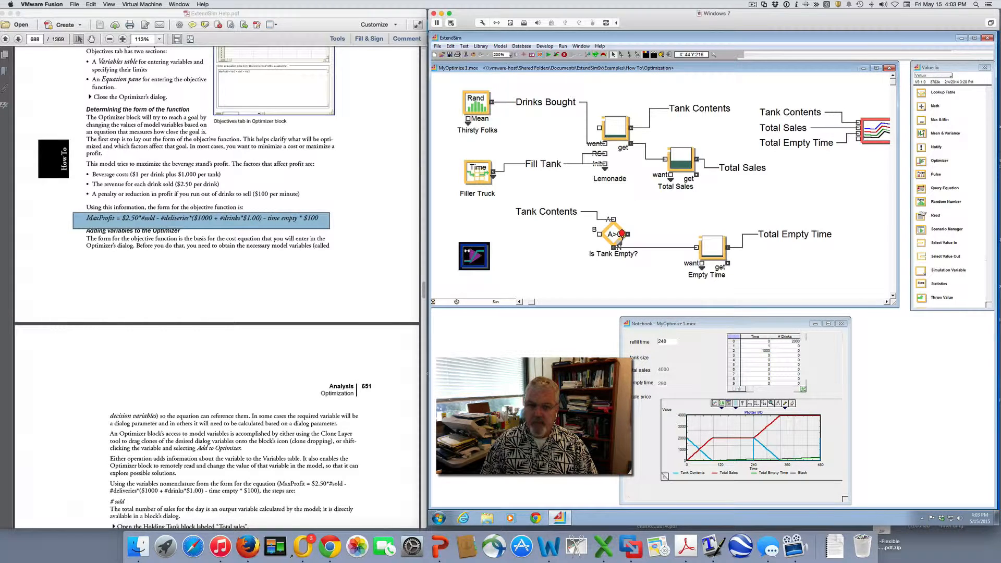
double_click(468, 254)
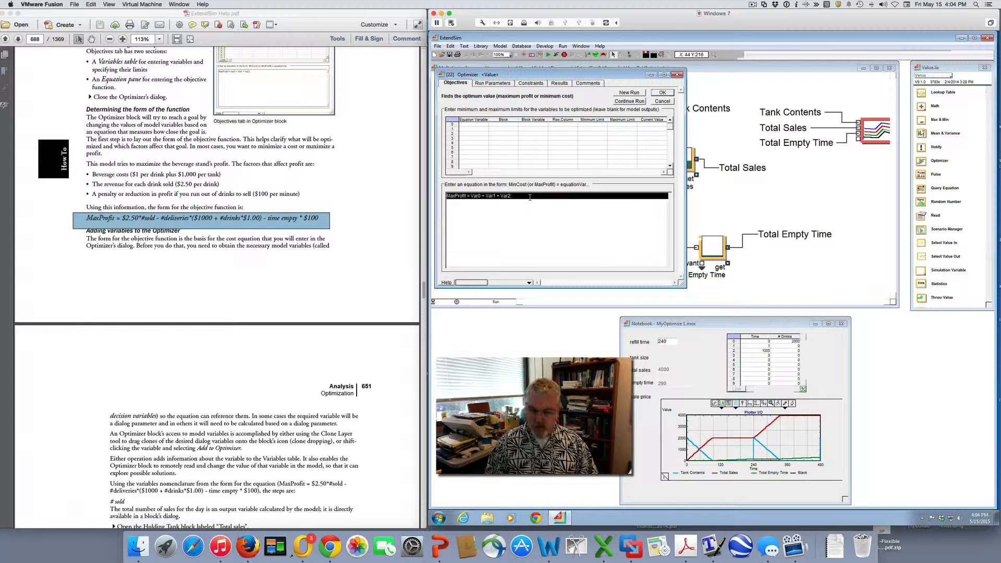
click(677, 75)
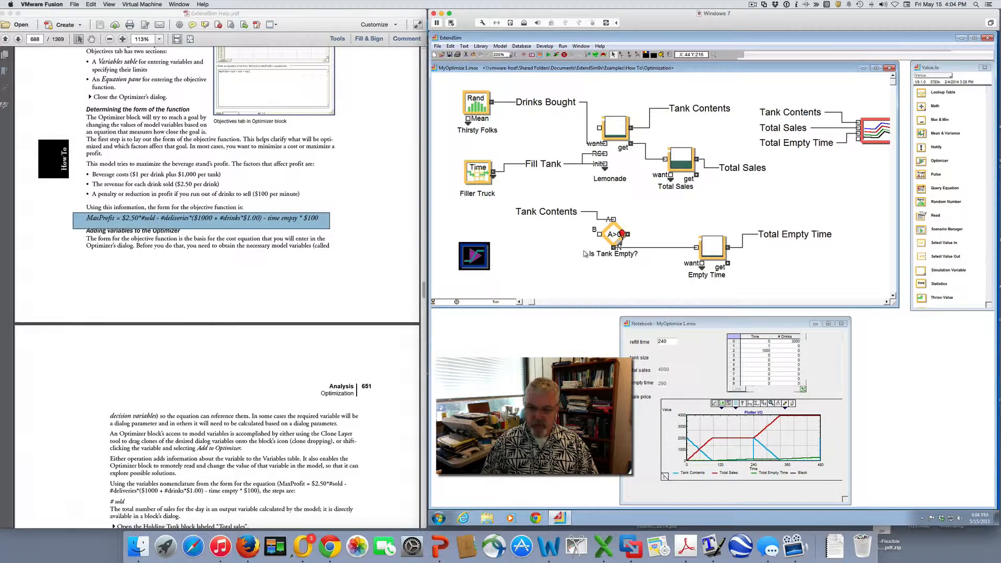
Following the tutorial's # sold instructions, clone the Total Sales holding tank's Current level parameter onto the Optimizer block
scroll(233, 395, down, 5)
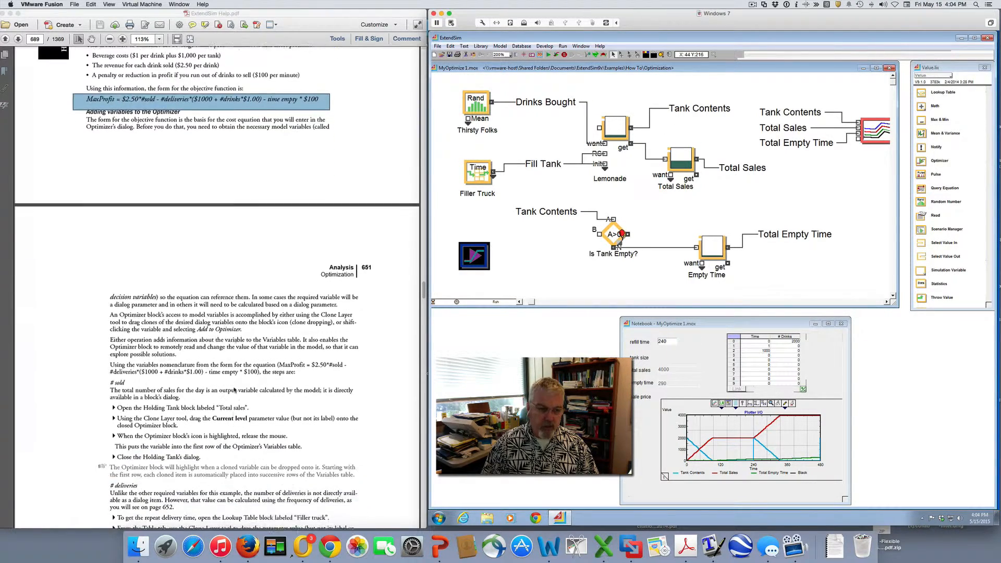
scroll(234, 389, down, 6)
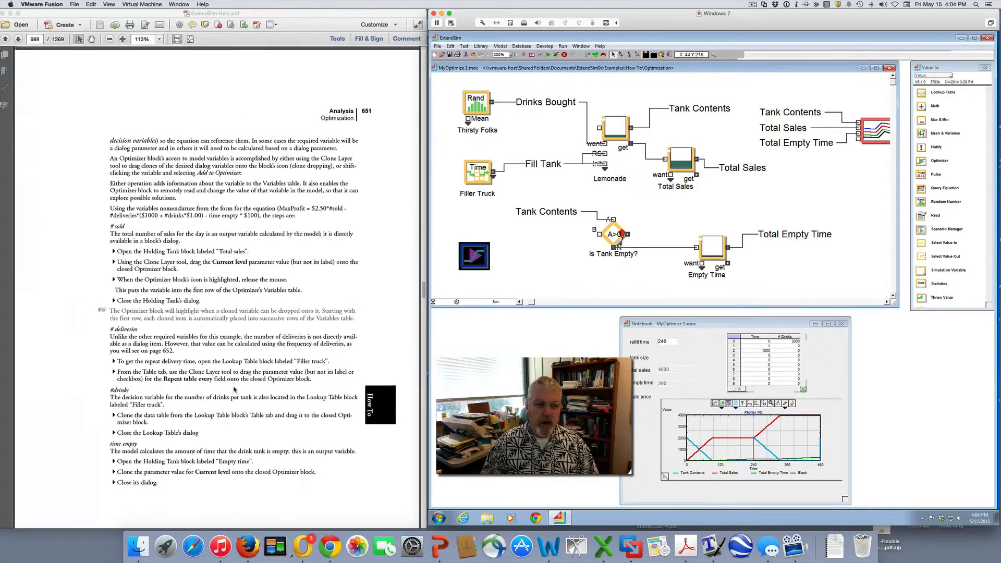
scroll(233, 388, down, 1)
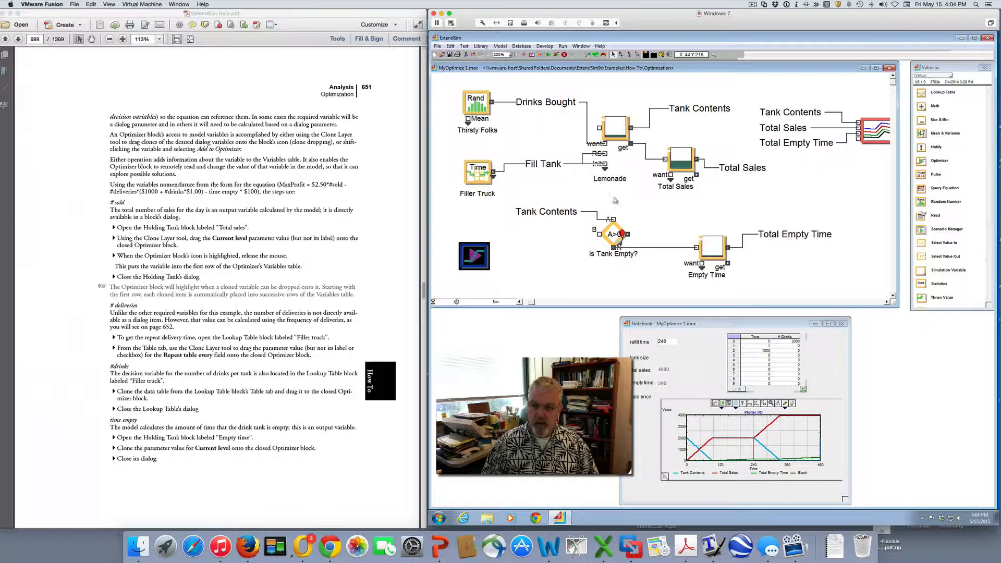
double_click(686, 164)
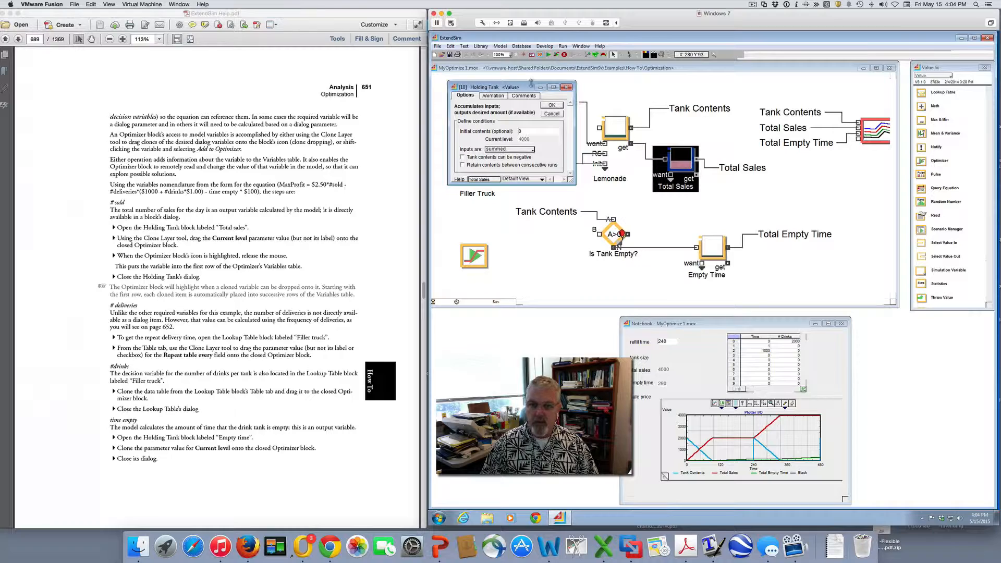
drag(530, 82, 706, 98)
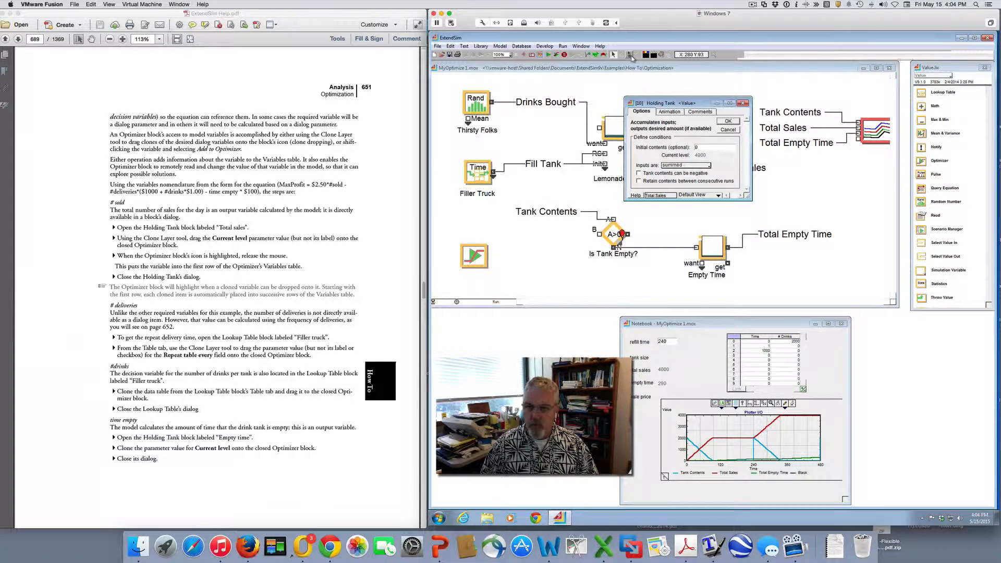
click(630, 55)
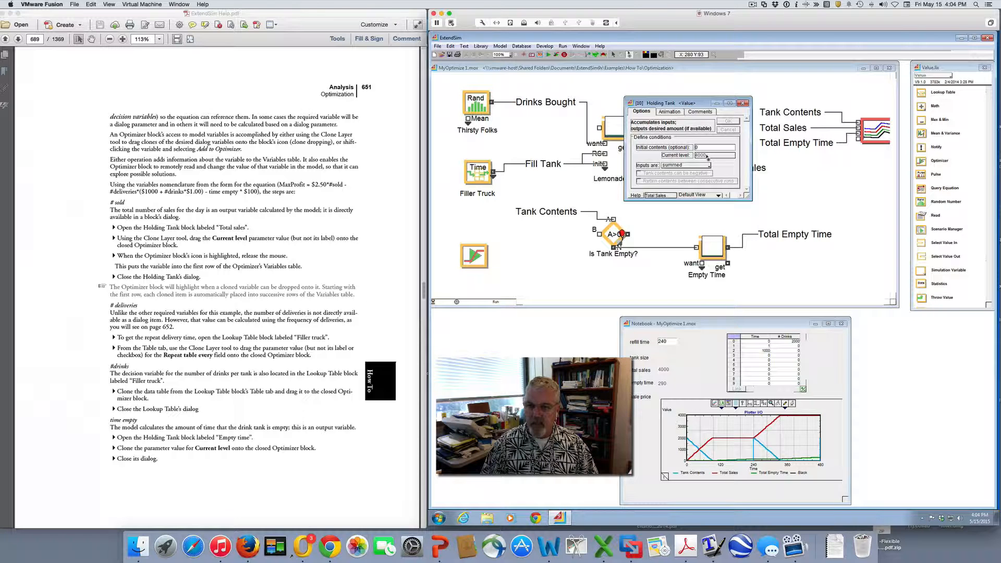
mouse_move(707, 156)
mouse_down()
mouse_move(678, 158)
mouse_move(473, 258)
mouse_up()
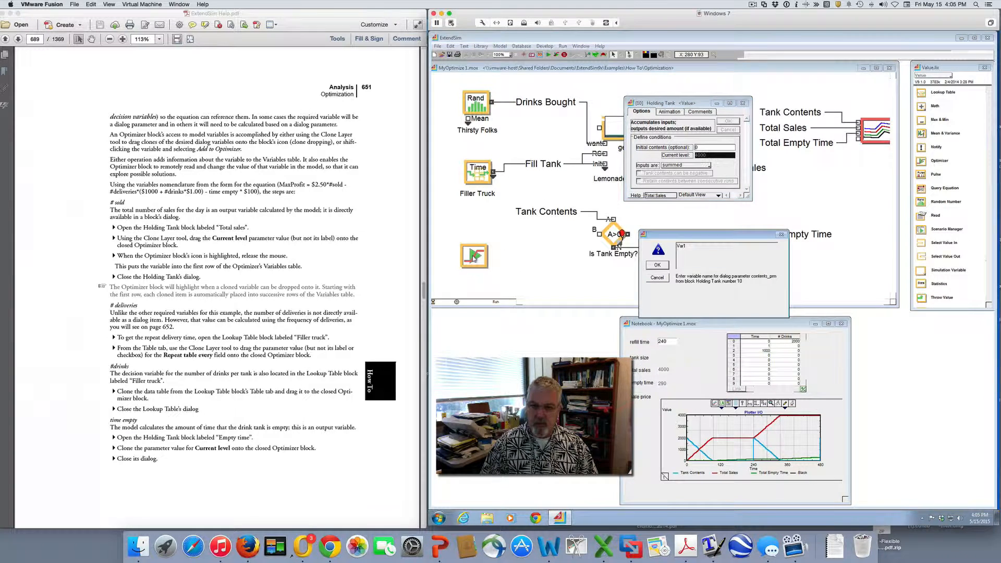
Name the Optimizer variable for the tank's current level TotalSales
drag(695, 247, 650, 247)
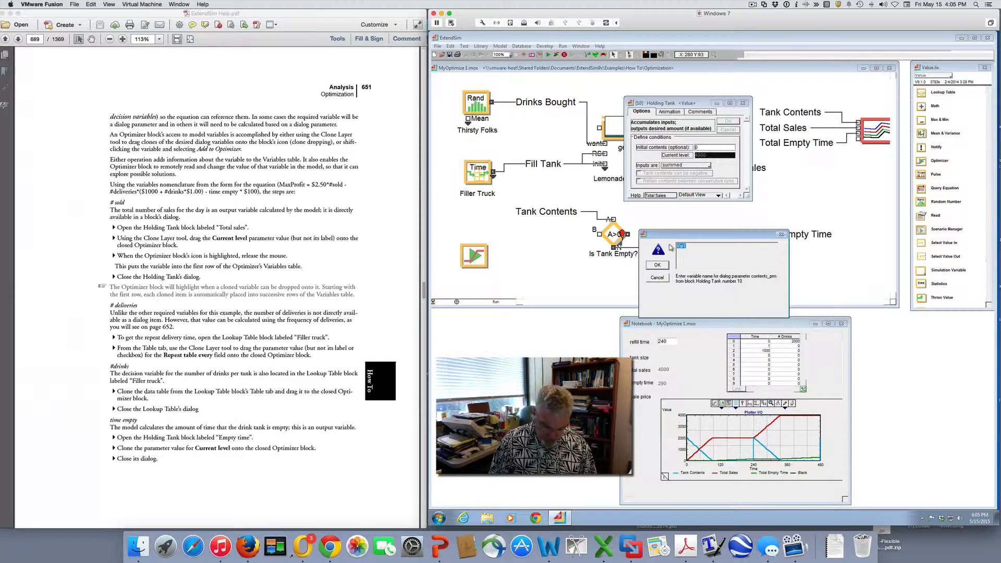
text(Total Sales)
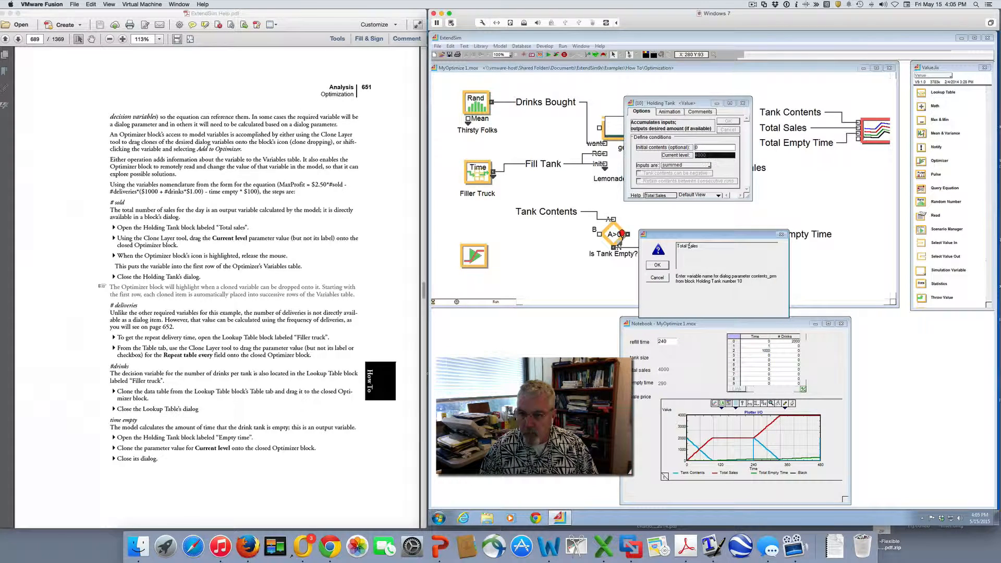
key(BackSpace)
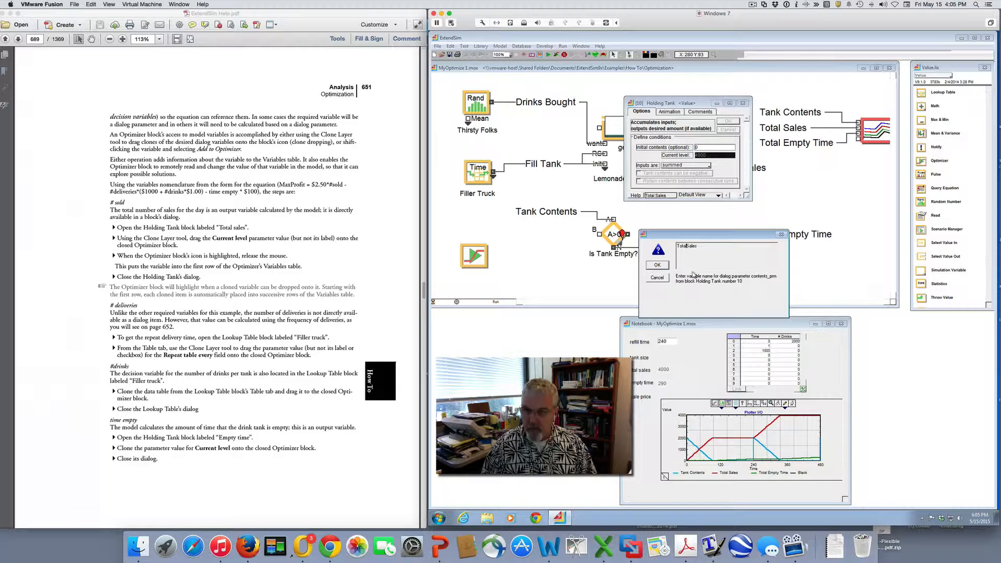
click(657, 265)
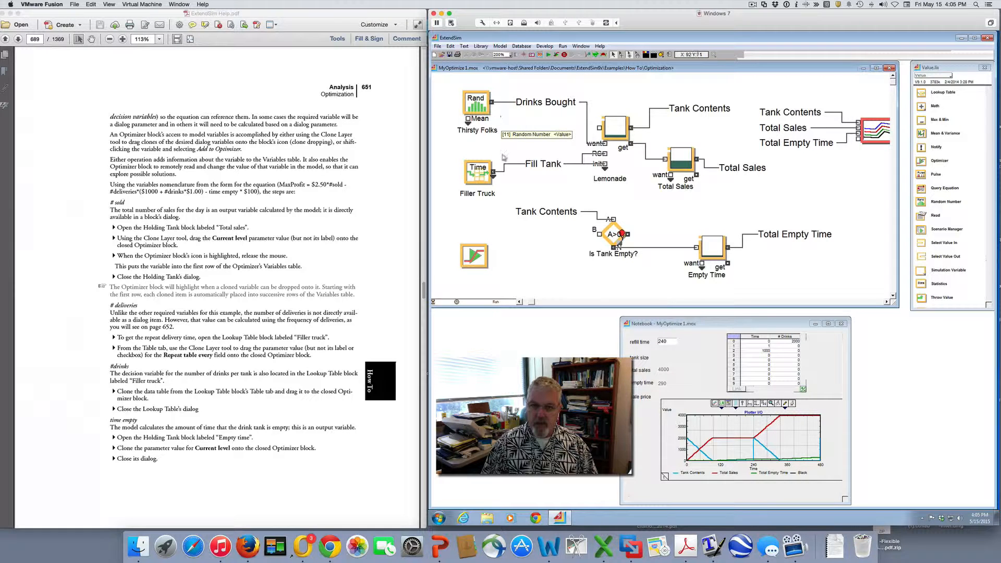
Open the Filler Truck lookup table clear of the Optimizer block and select its "Repeat table every" value
click(483, 167)
double_click(483, 167)
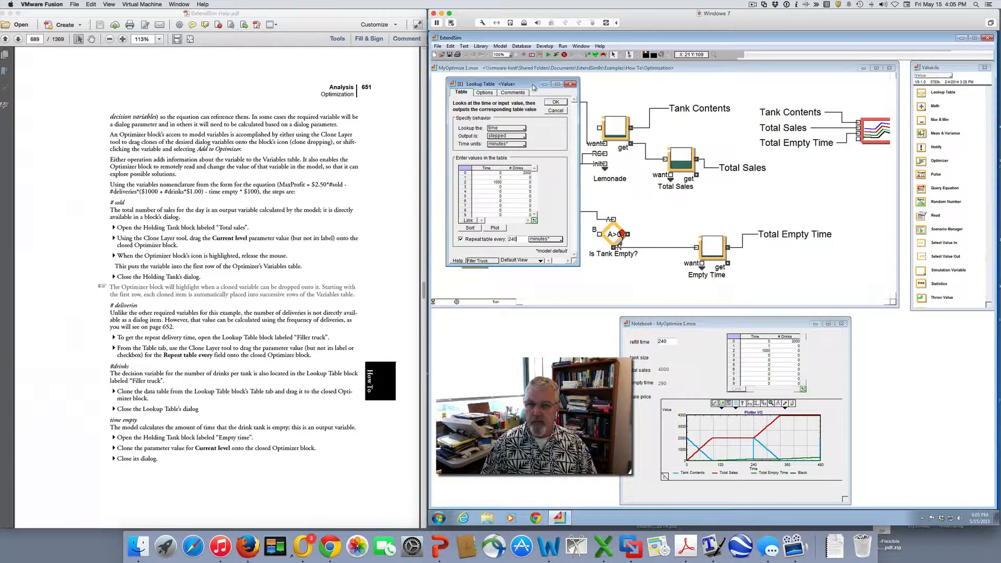
drag(533, 84, 692, 81)
double_click(670, 237)
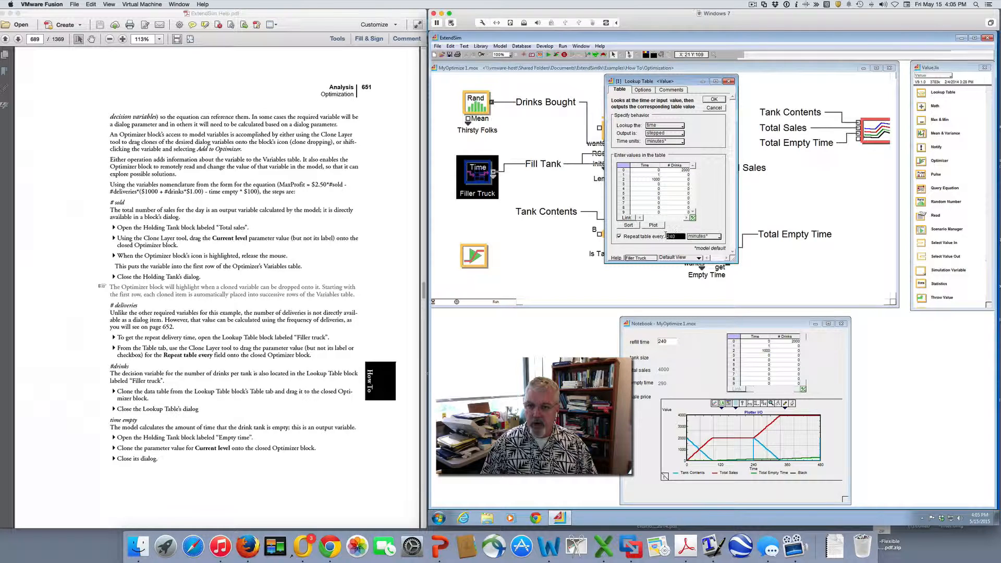
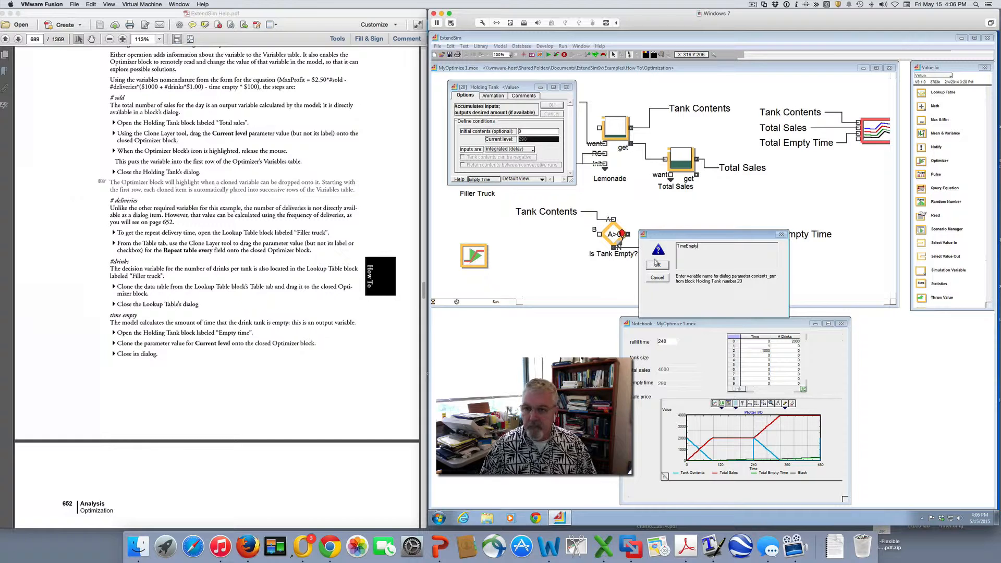
Name the Optimizer variable for the Empty Time tank's level TimeEmpty, find the guide's variable limits section, and open the Optimizer block's settings
click(656, 265)
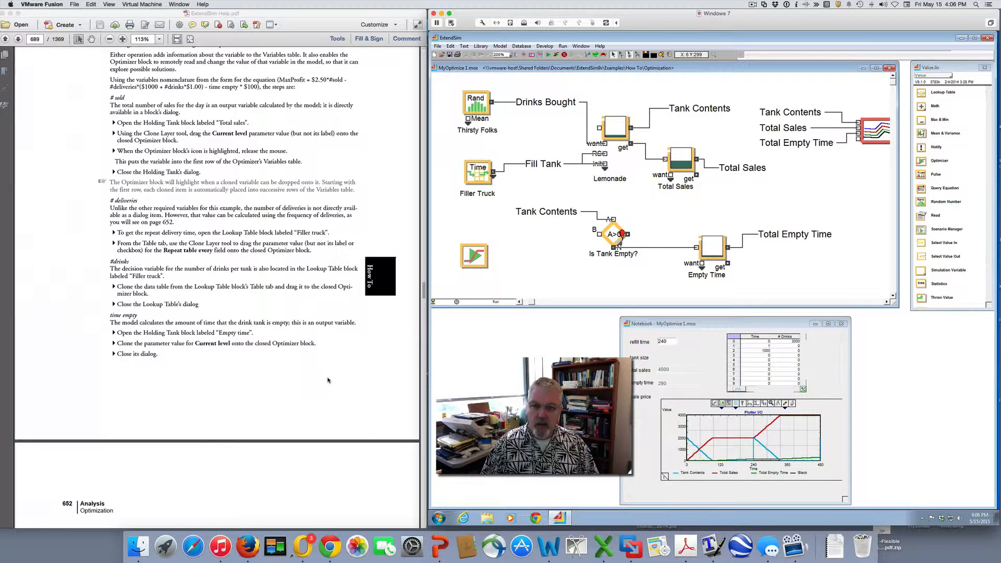
click(428, 375)
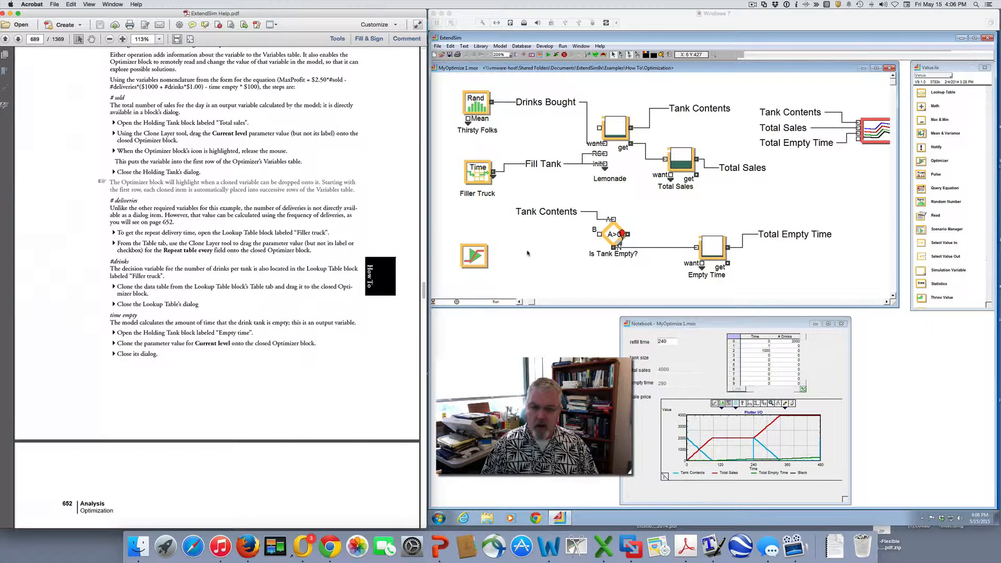
scroll(303, 363, down, 2)
scroll(304, 363, down, 15)
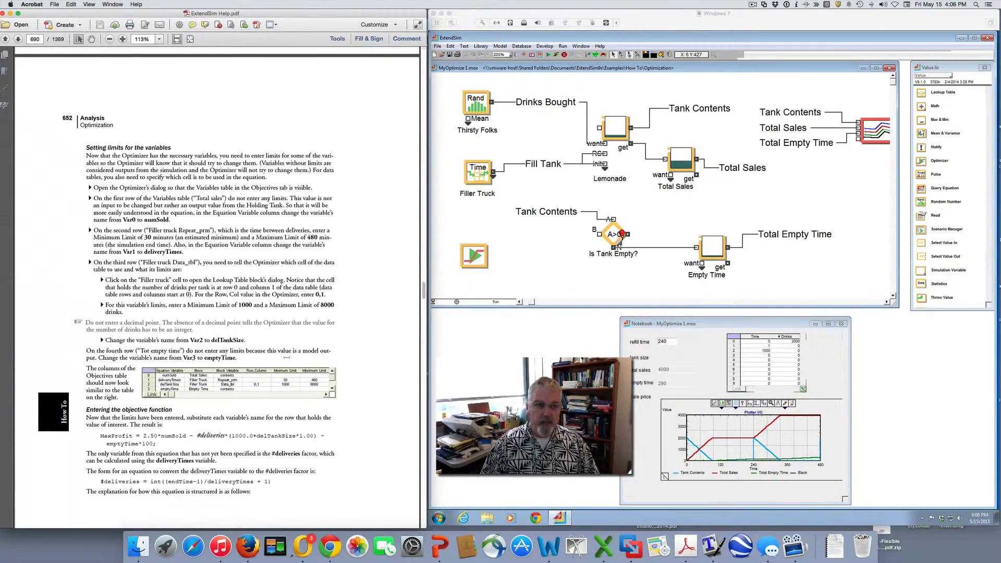
click(478, 263)
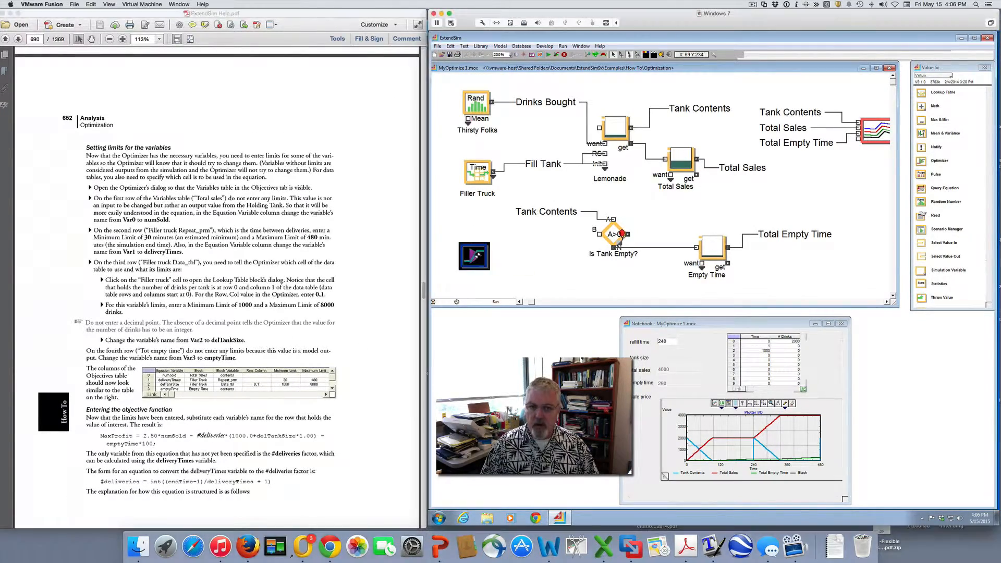
double_click(474, 255)
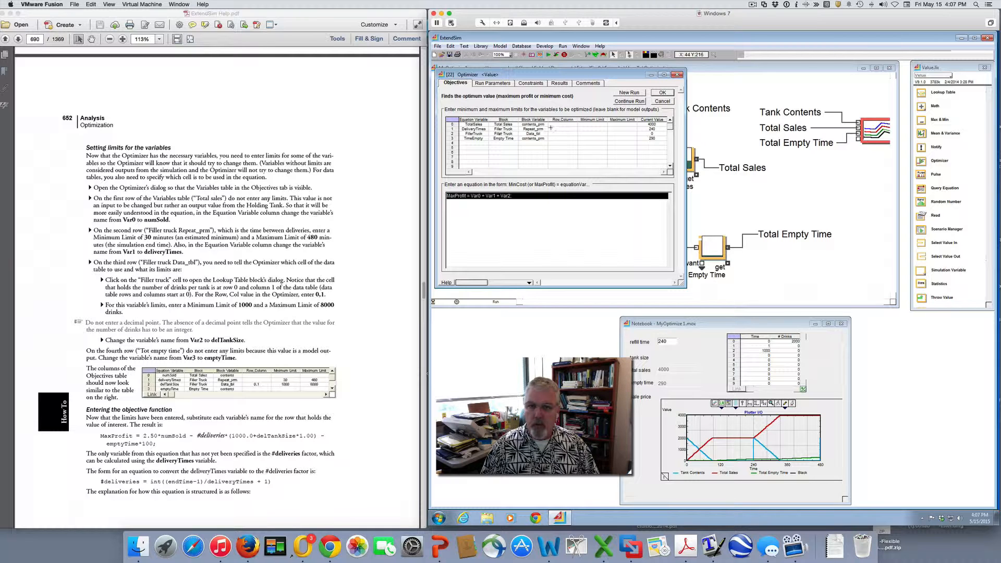
Set the DeliveryTimes variable's minimum limit to 30 and its maximum limit to 480
click(594, 128)
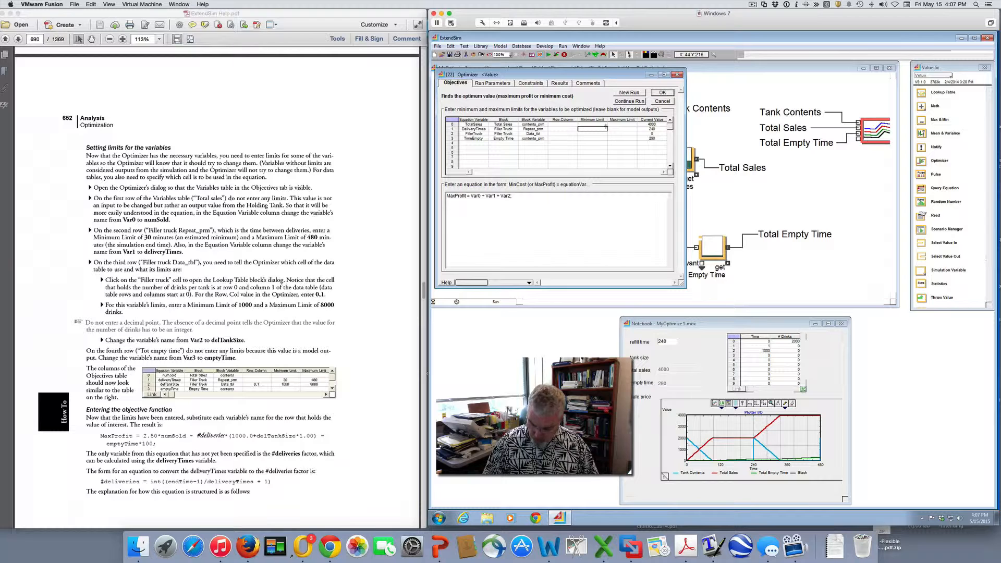
text(30)
click(625, 129)
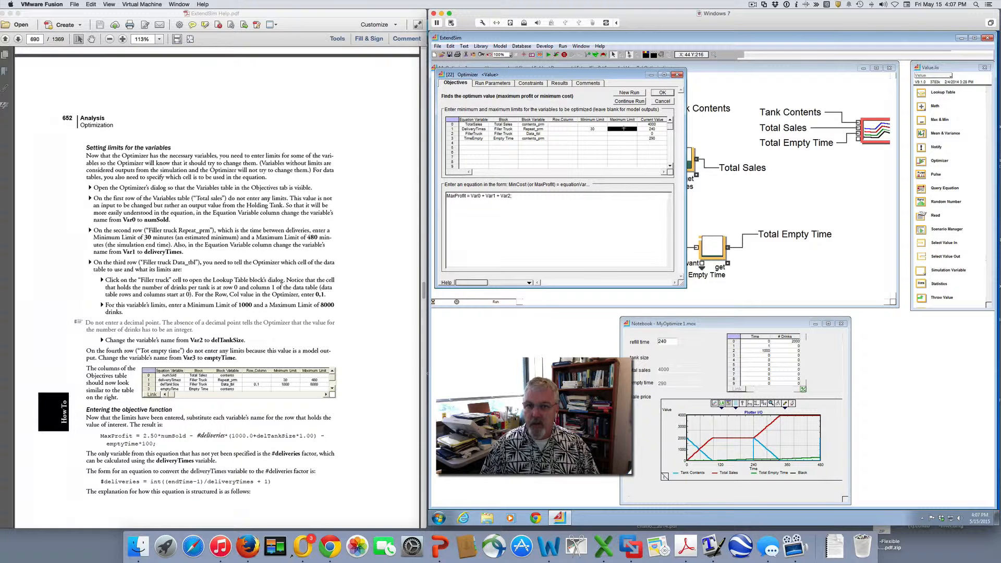
text(48)
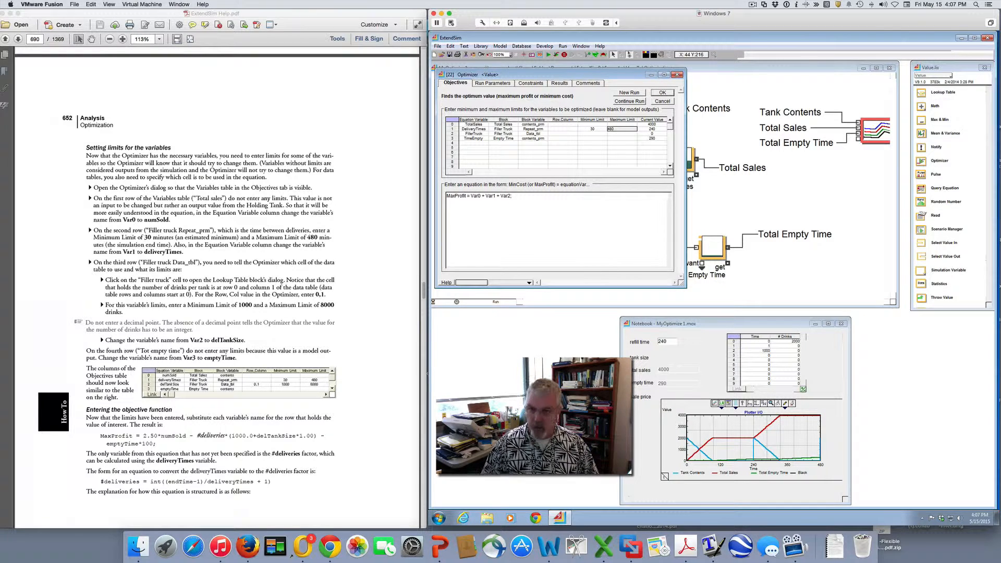
text(0)
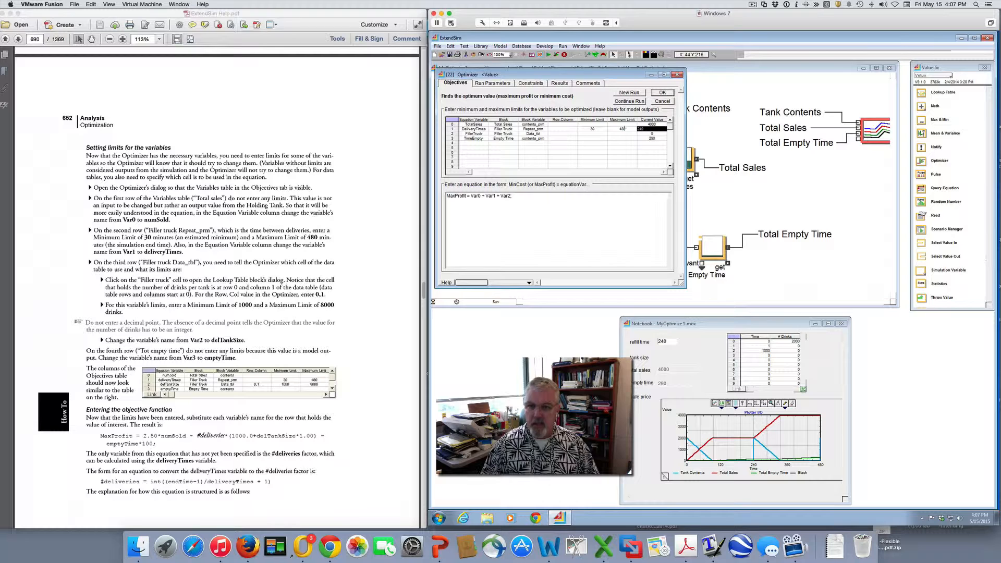
click(563, 152)
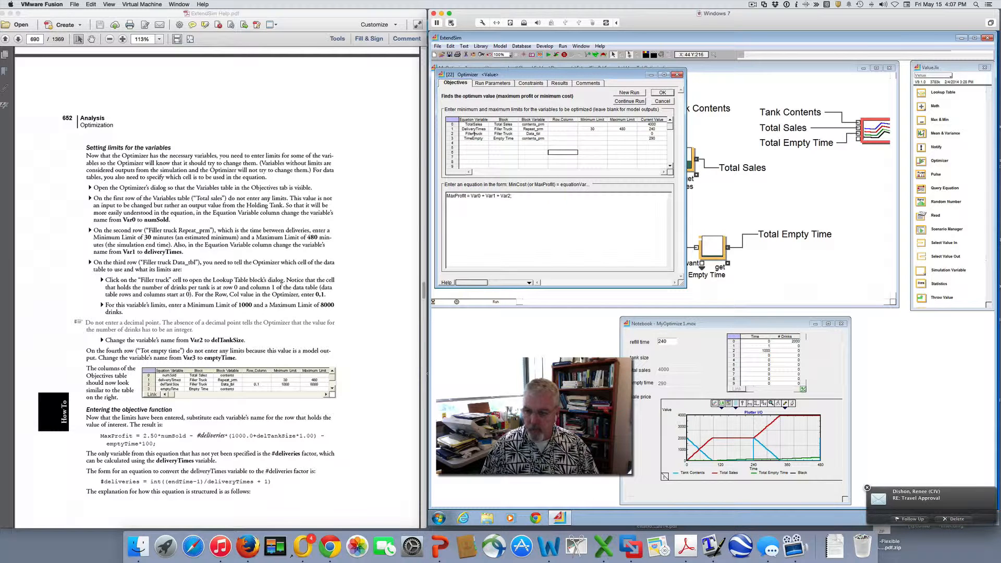
View the Filler Truck lookup table from its Optimizer variable row to locate the # Drinks cell, and close the table
click(474, 134)
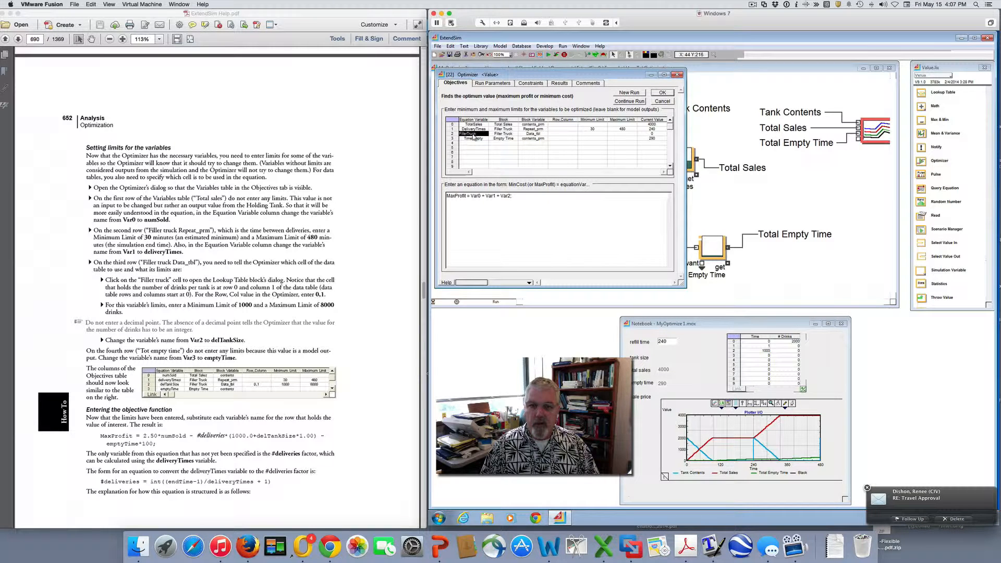
click(534, 134)
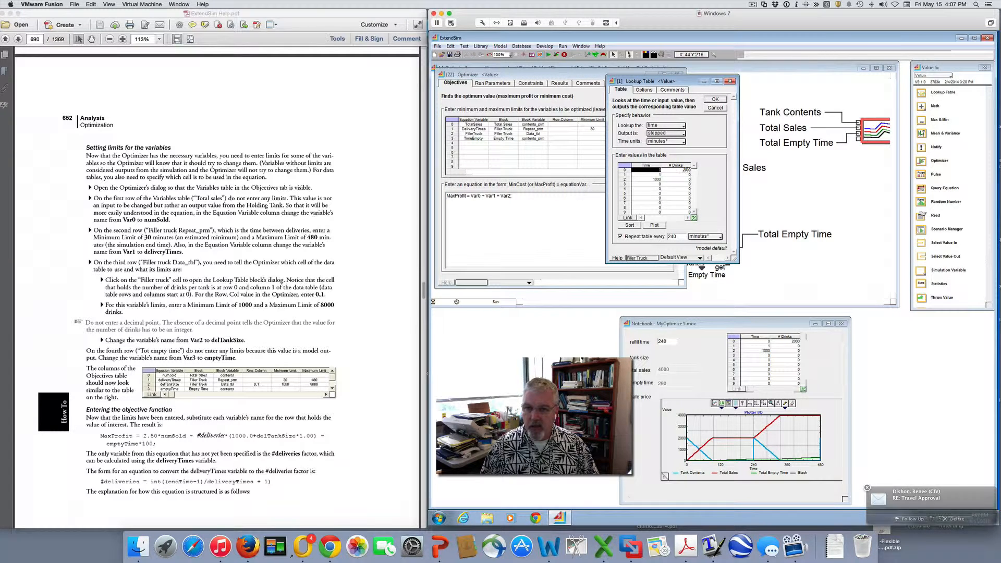
click(672, 170)
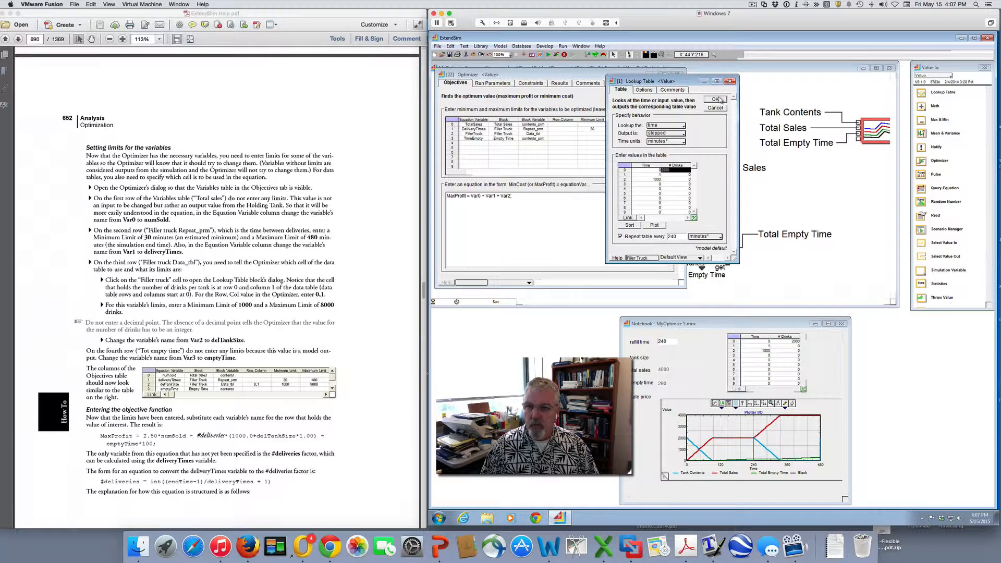
click(730, 82)
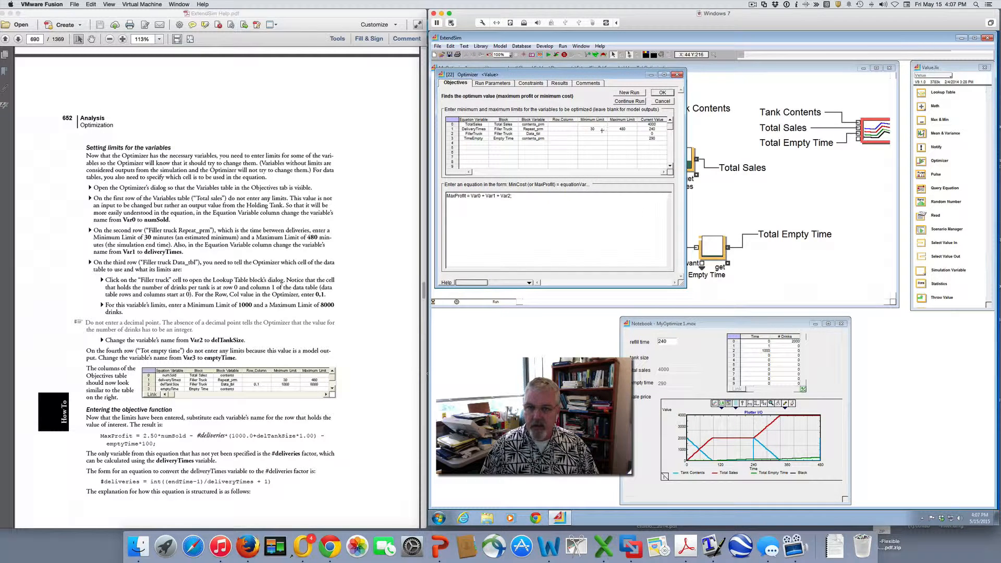
Set the FillerTruck variable's row and column to 0,1, with a minimum limit of 1000 and a maximum limit of 8000
click(558, 135)
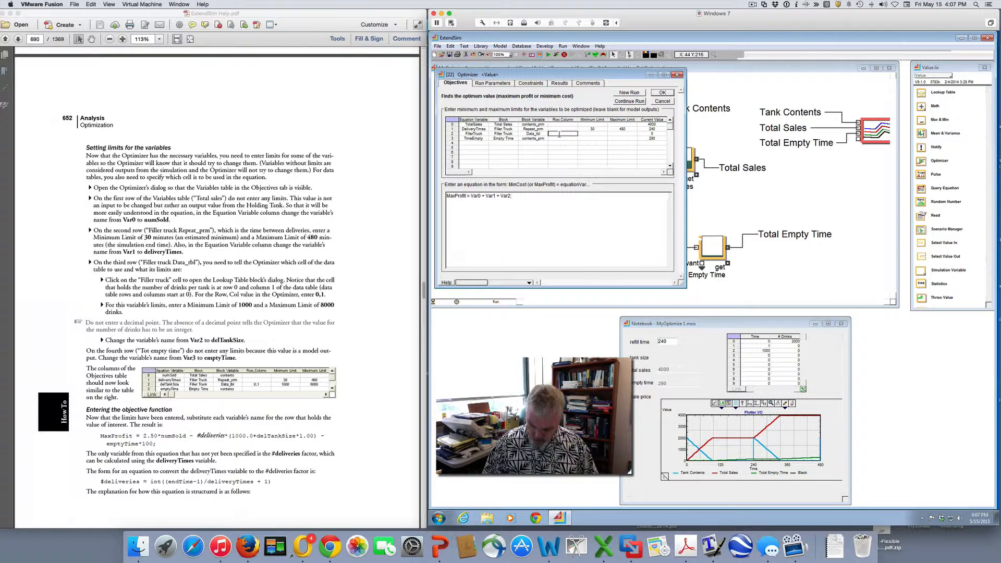
text(0,1)
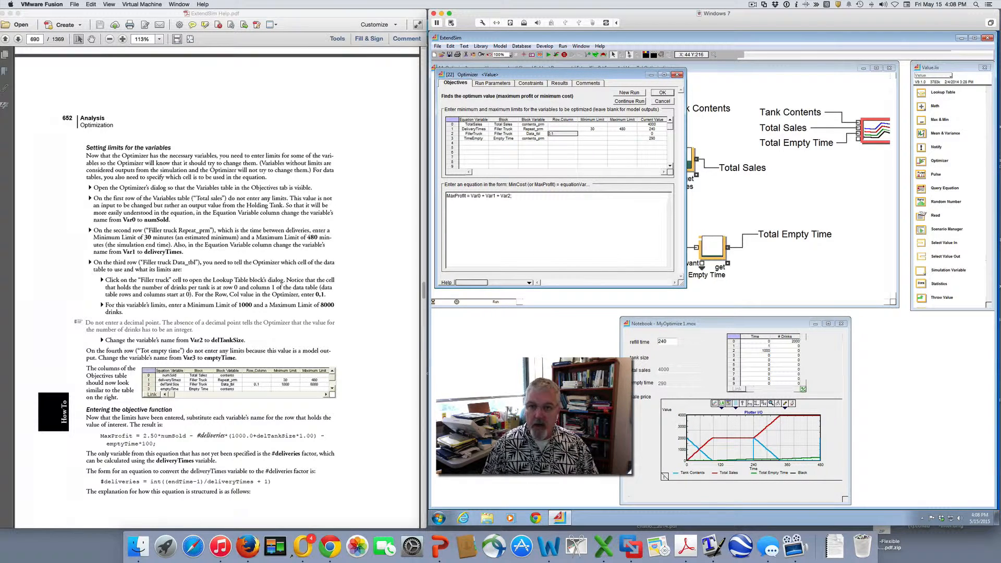
key(Tab)
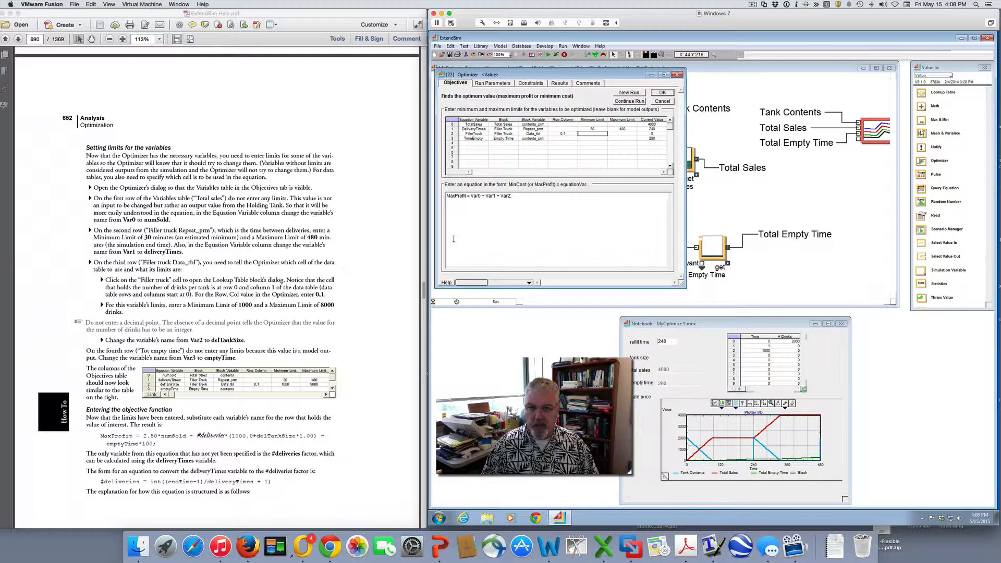
text(1000)
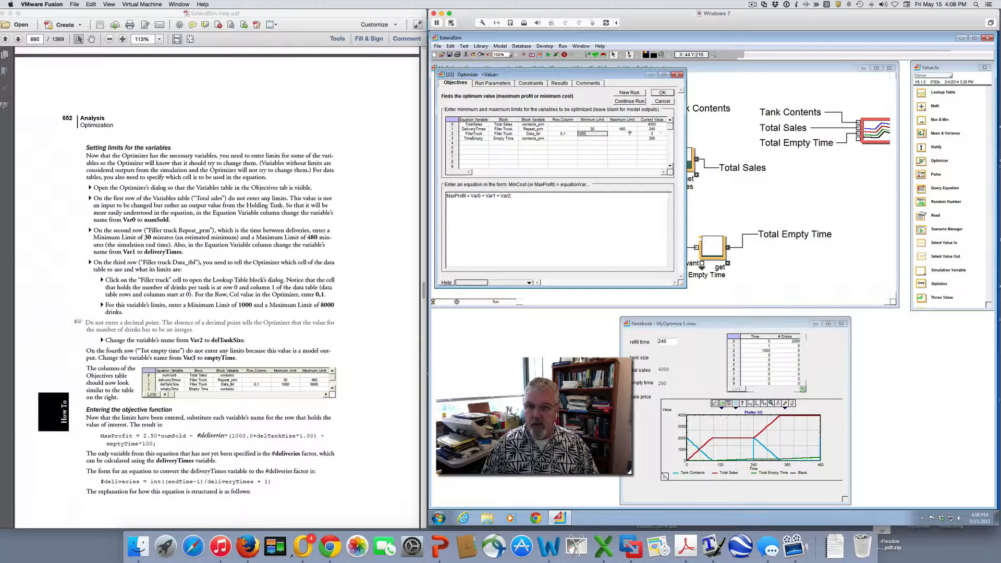
click(628, 133)
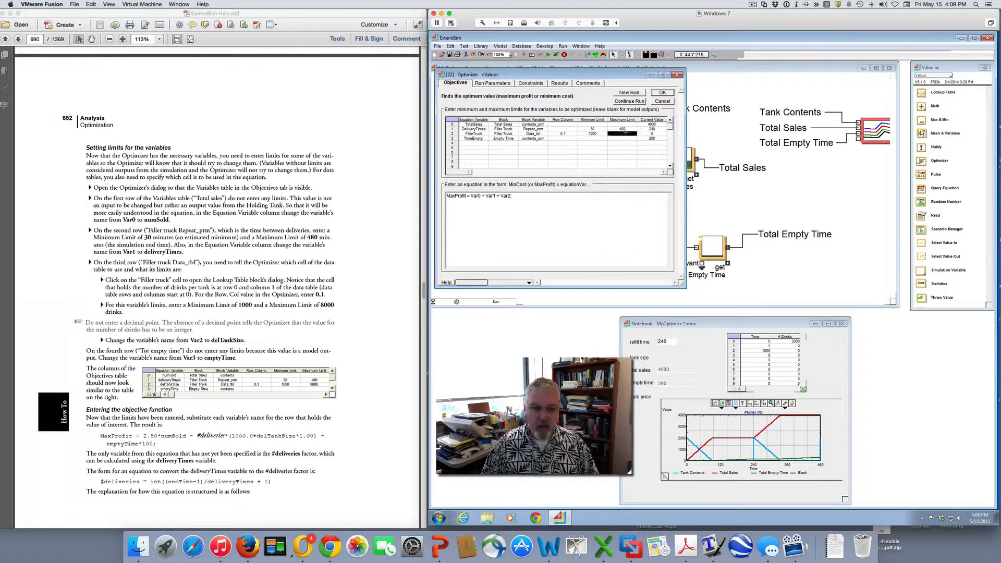
text(8000)
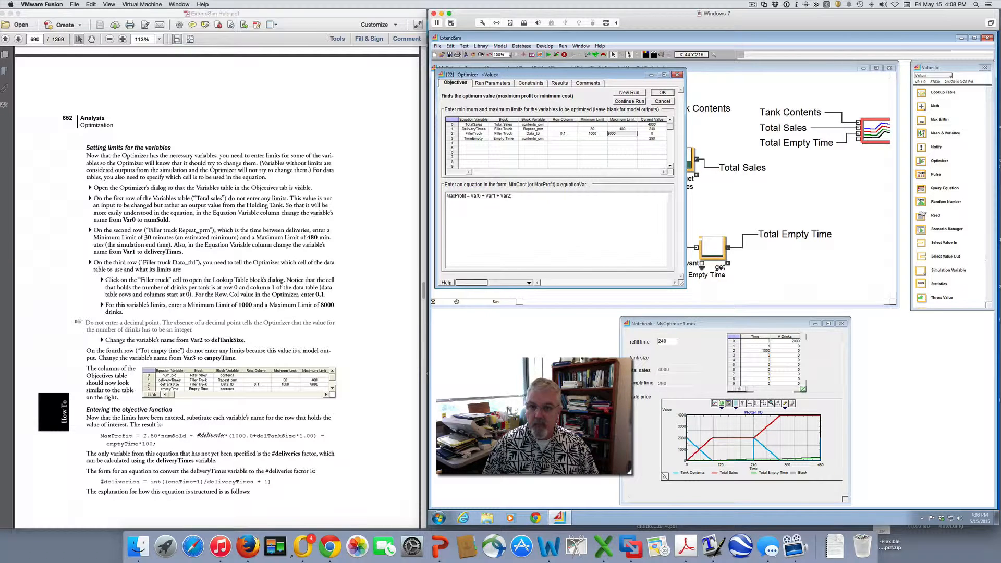
key(Tab)
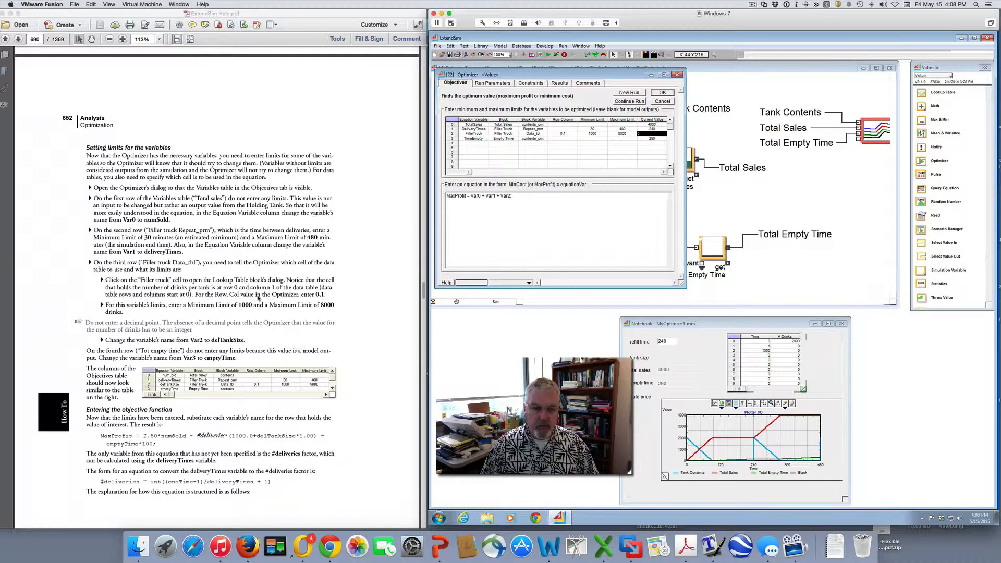
Check the Optimizer's variable limits against the guide and read its instructions for entering the objective function
drag(216, 294, 301, 316)
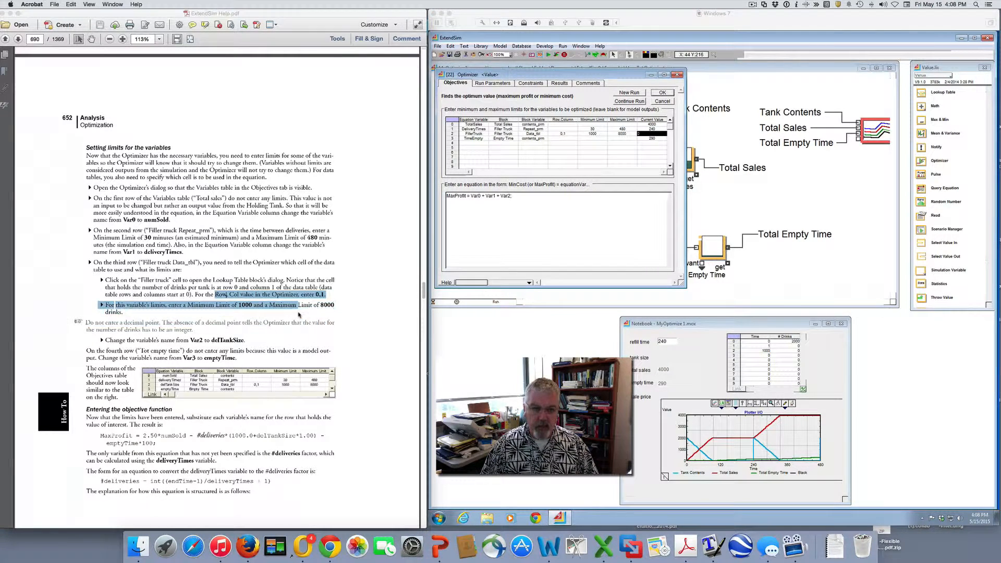
click(291, 306)
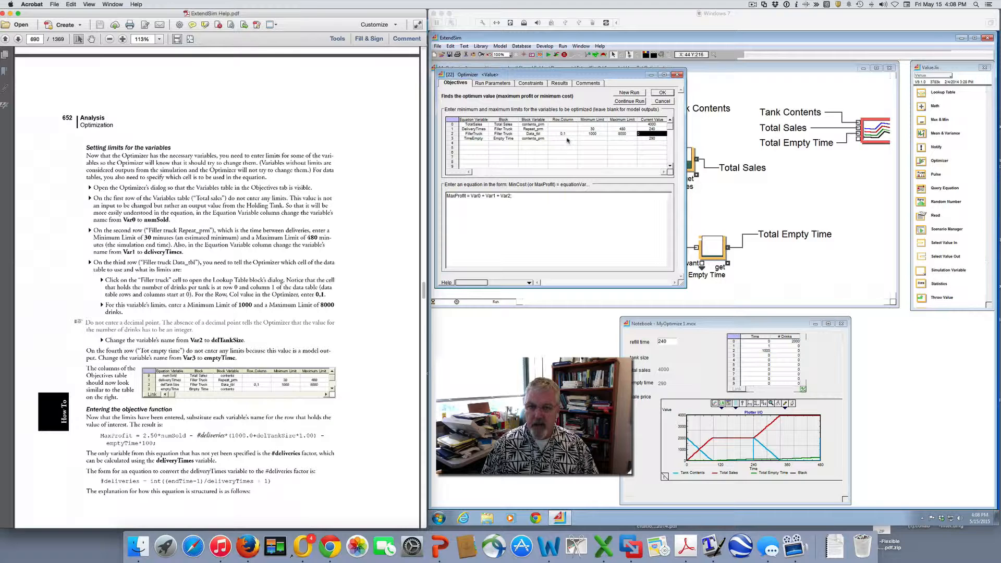
click(566, 139)
click(615, 139)
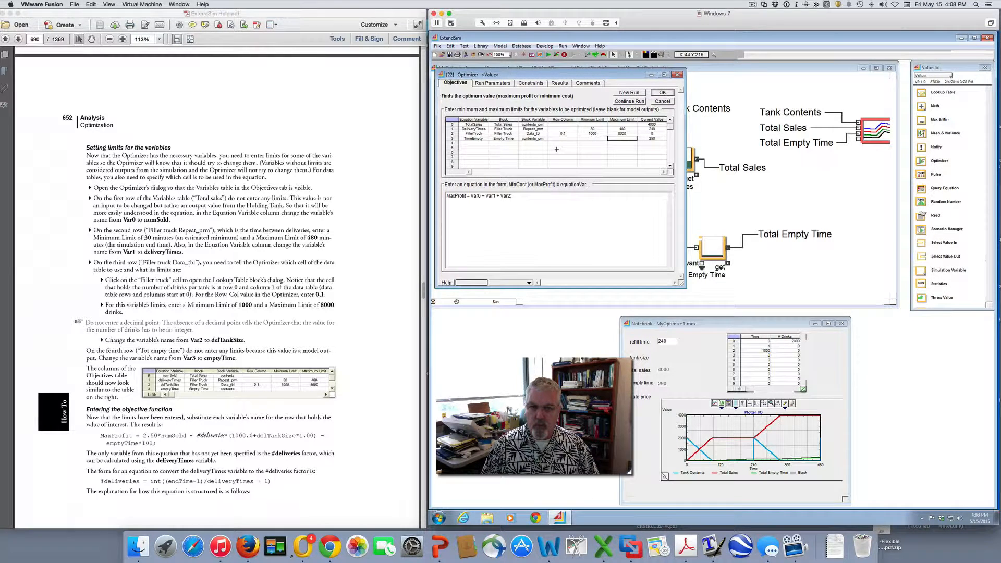
scroll(210, 352, down, 2)
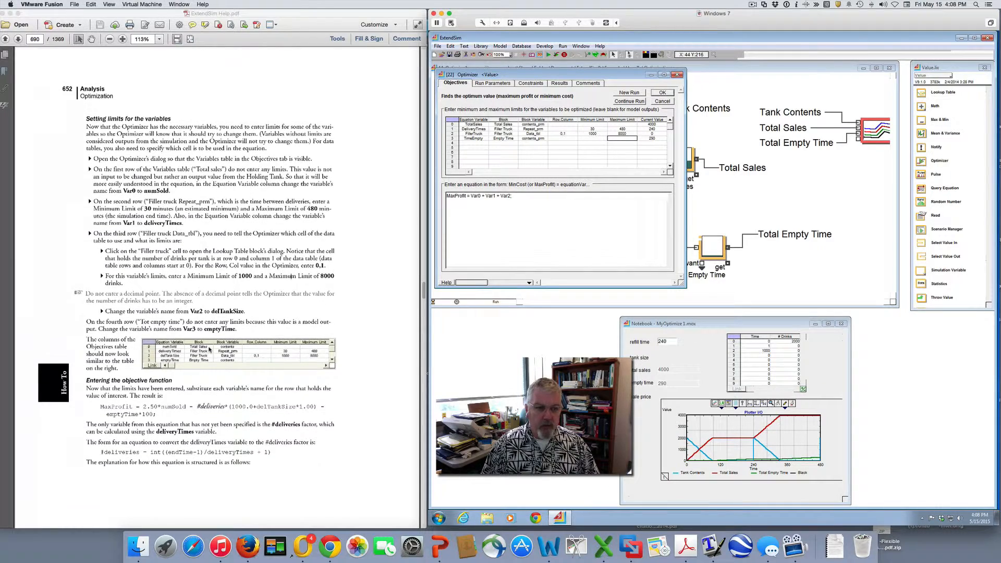
scroll(209, 350, down, 2)
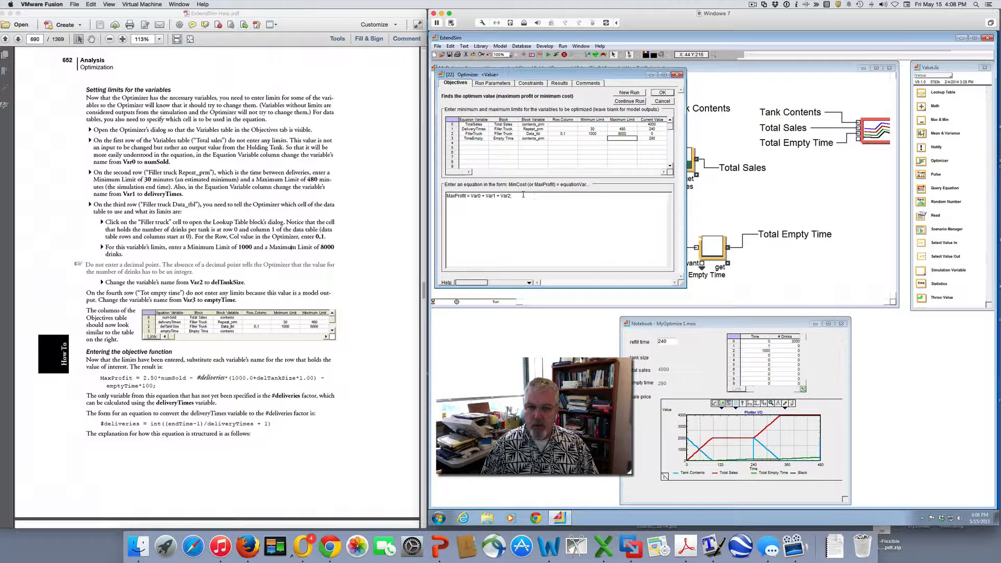
Replace the right side of the MaxProfit equation with 2.50*TotalSales - #deliveries*(1000.0+FillerTruck*1.00) - TimeEmpty*100
drag(513, 195, 470, 195)
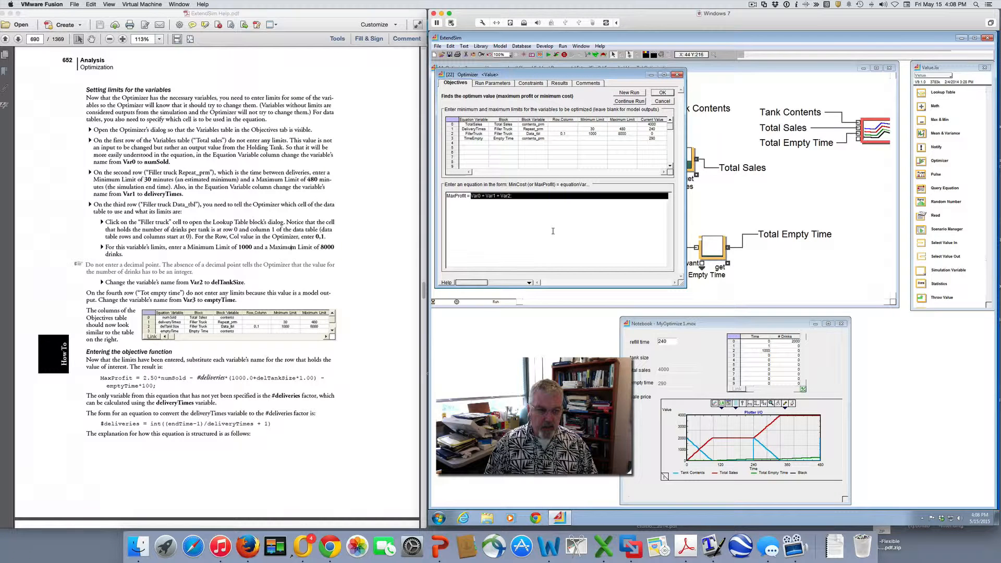
key(BackSpace)
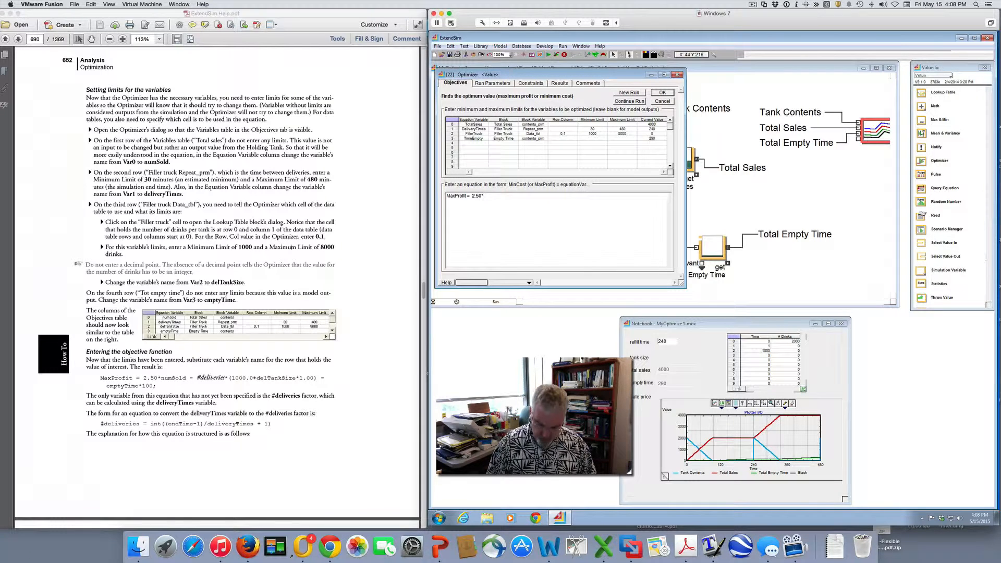
text(TotalSales -)
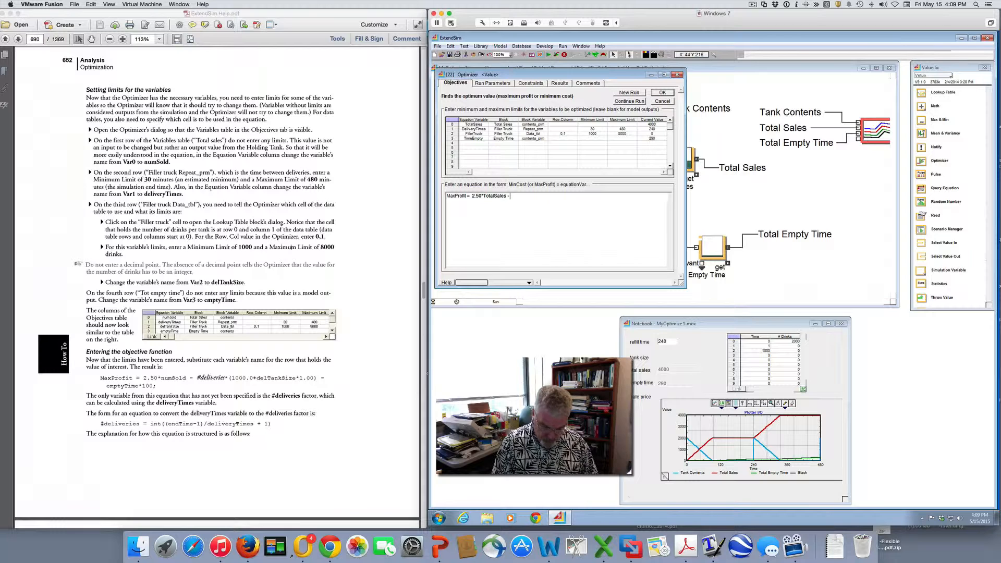
text(deliveries*)
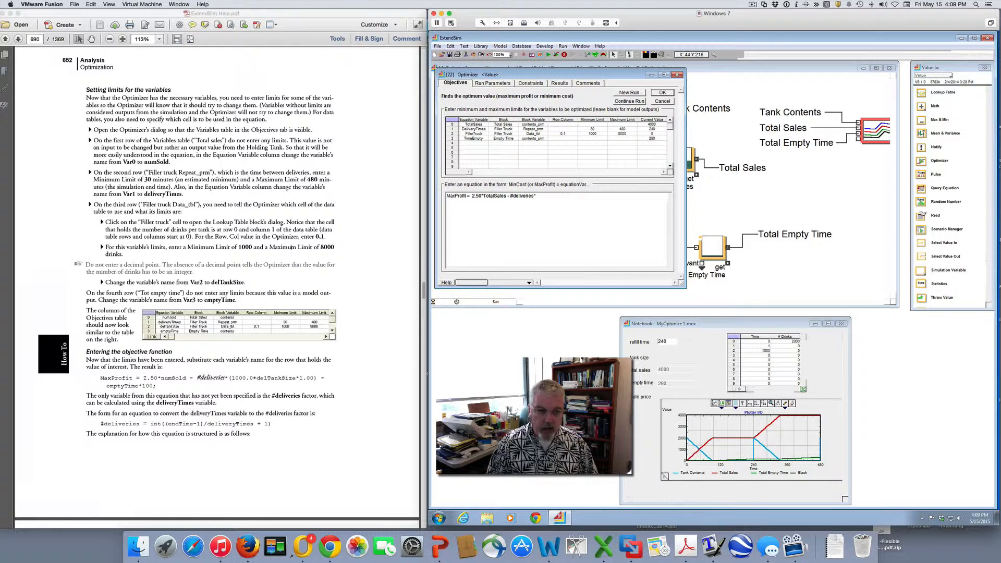
text((1000.0+)
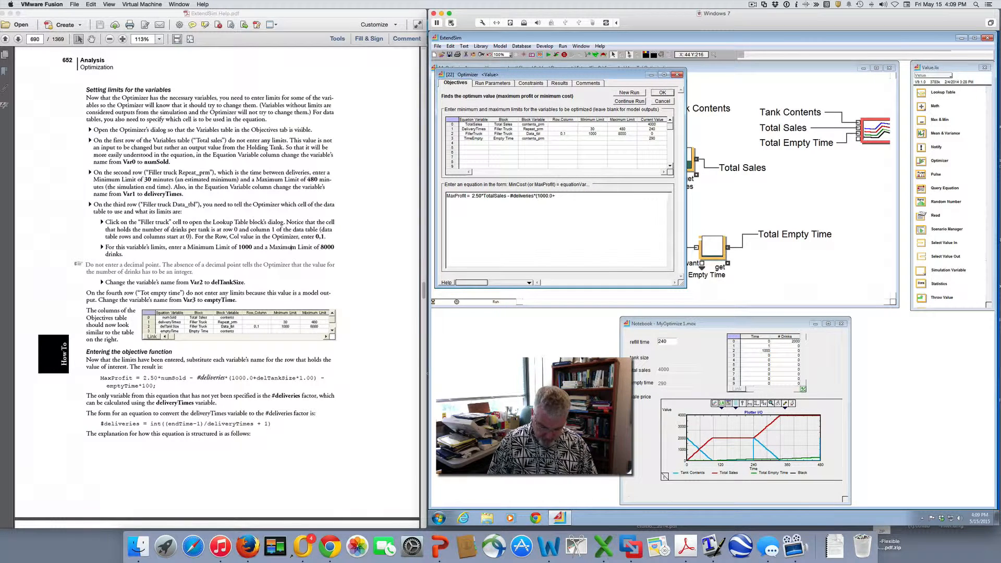
text(FillerTruck*1.00) -)
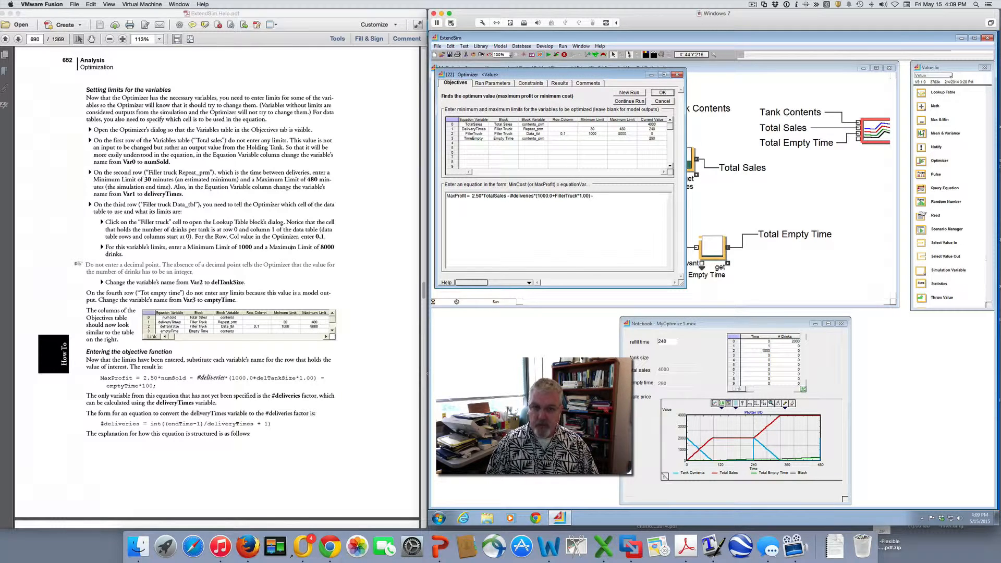
text(ime)
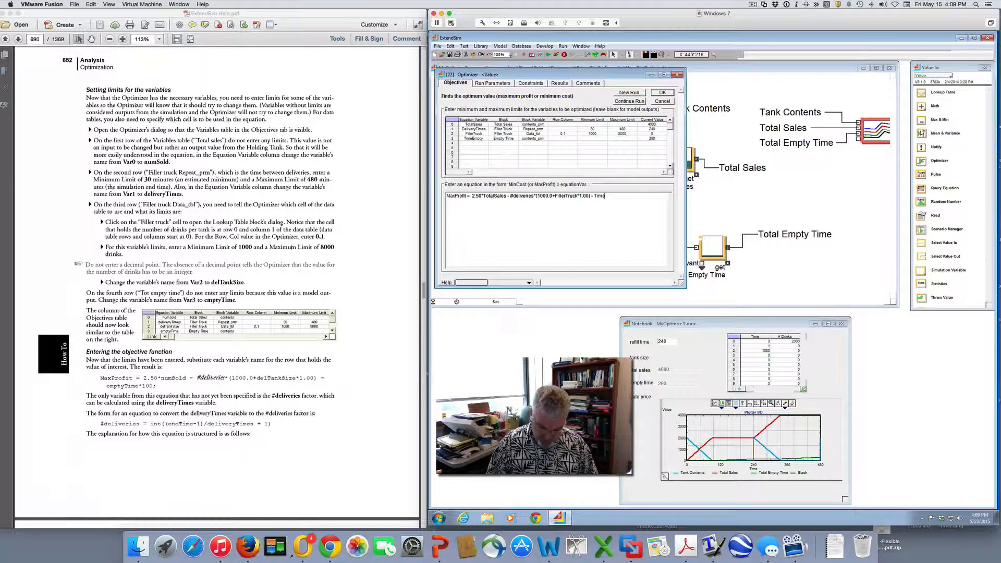
text(empty)
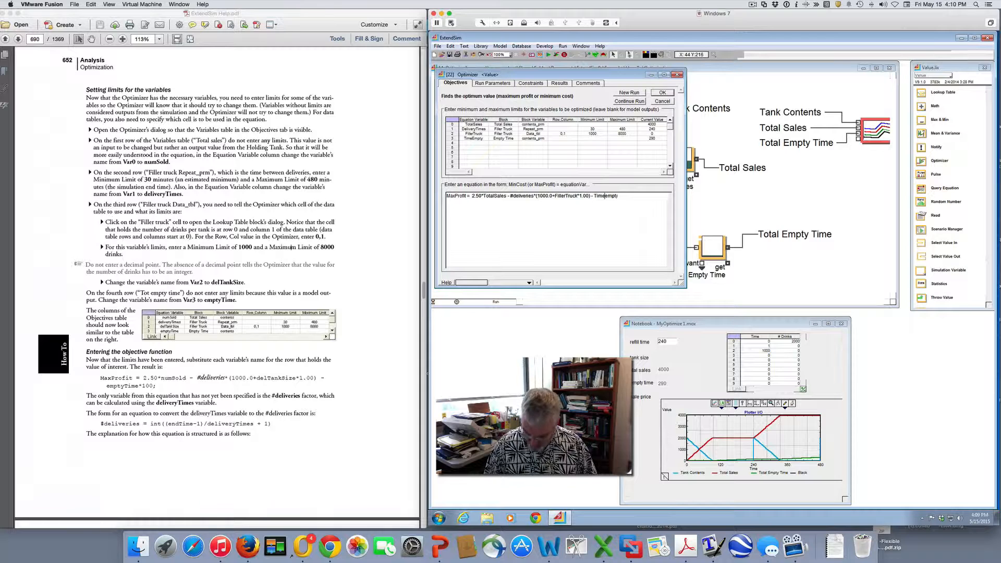
key(BackSpace)
text(E)
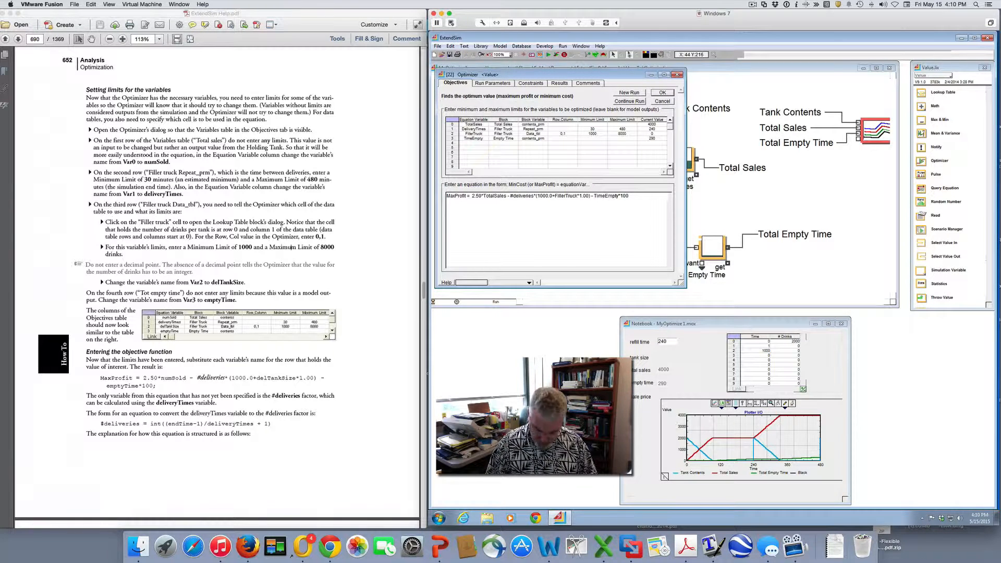
End the MaxProfit equation with a semicolon and locate the guide's formula for the #deliveries factor
text(;)
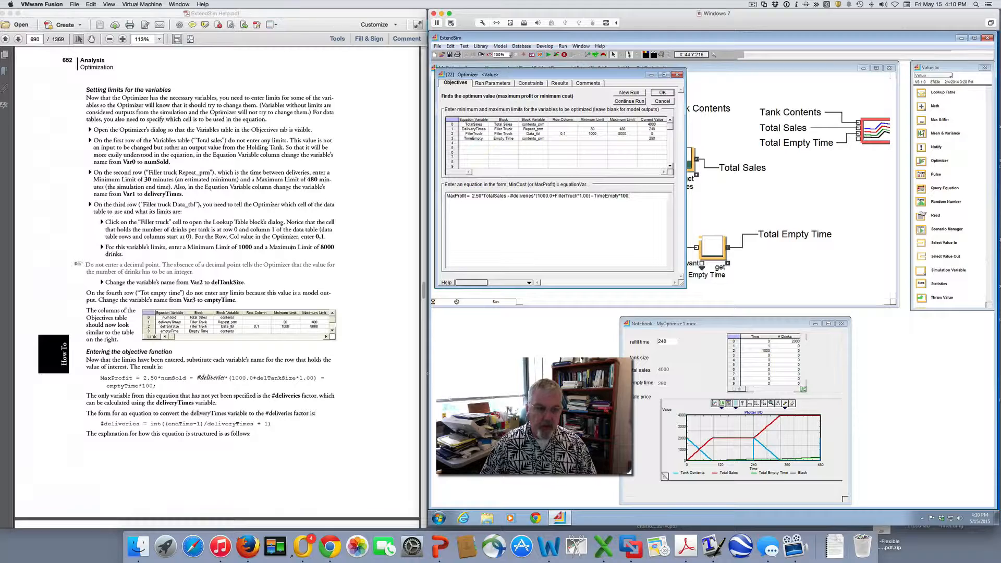
scroll(305, 448, down, 3)
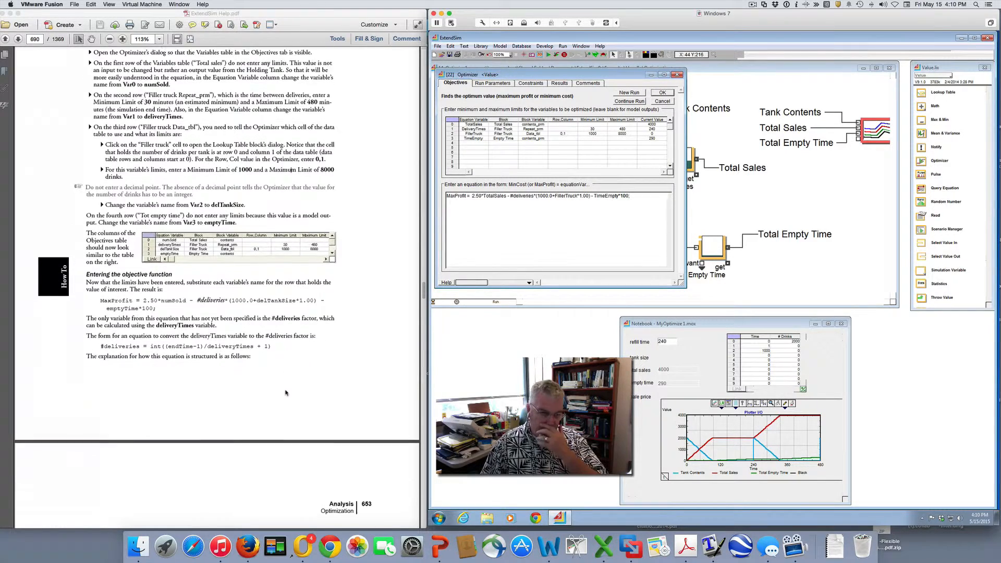
scroll(286, 393, down, 3)
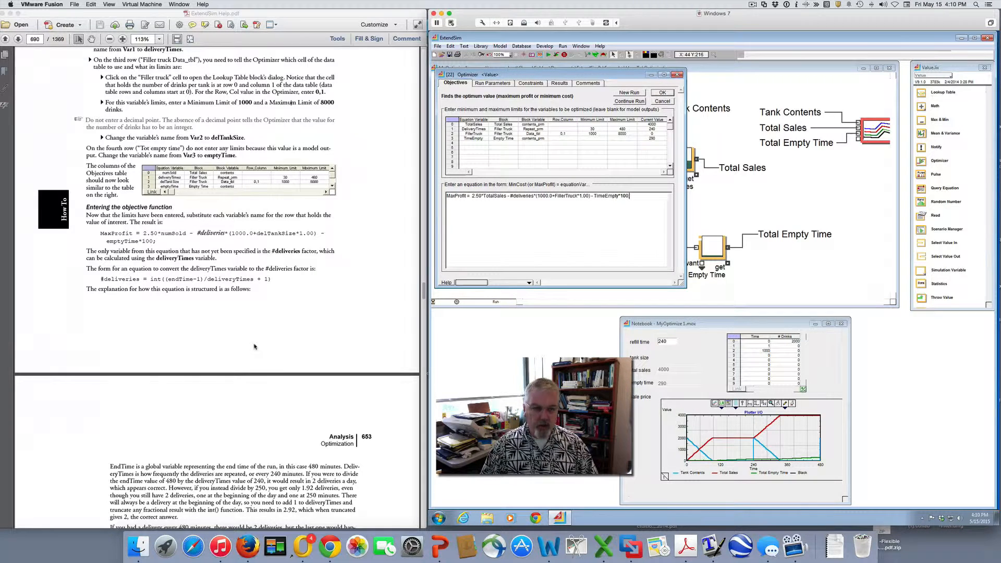
scroll(255, 346, down, 2)
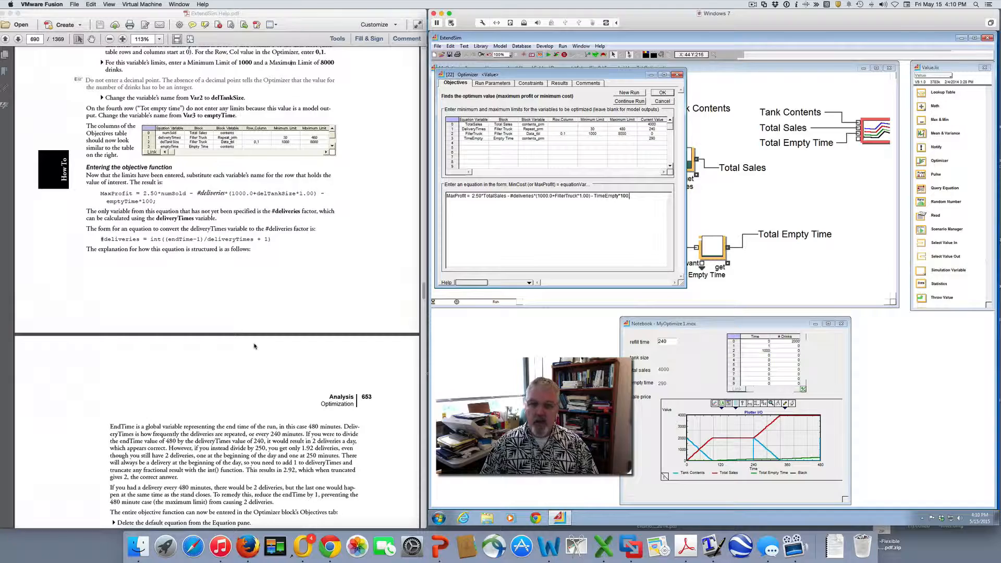
scroll(255, 346, up, 2)
click(273, 287)
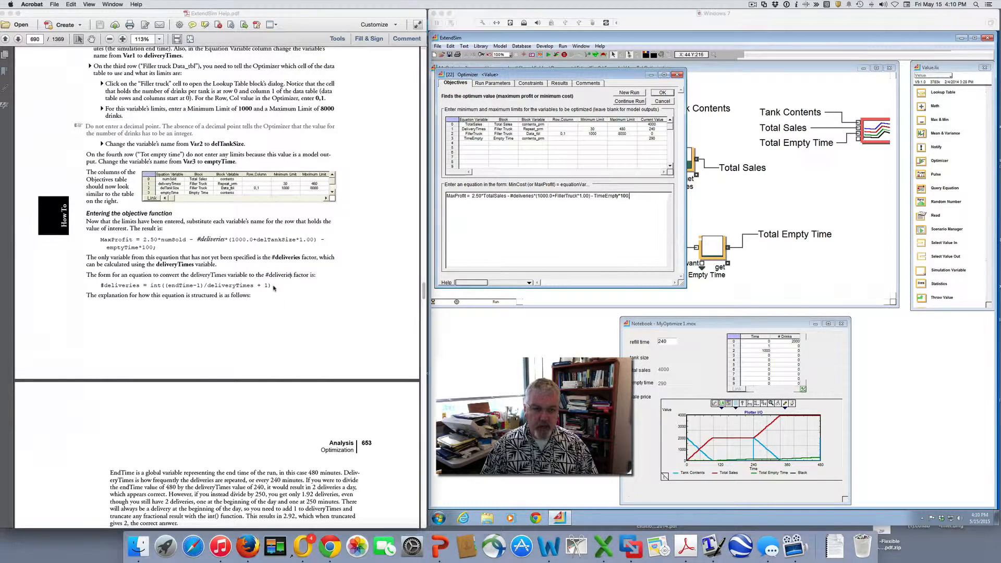
drag(272, 287, 314, 288)
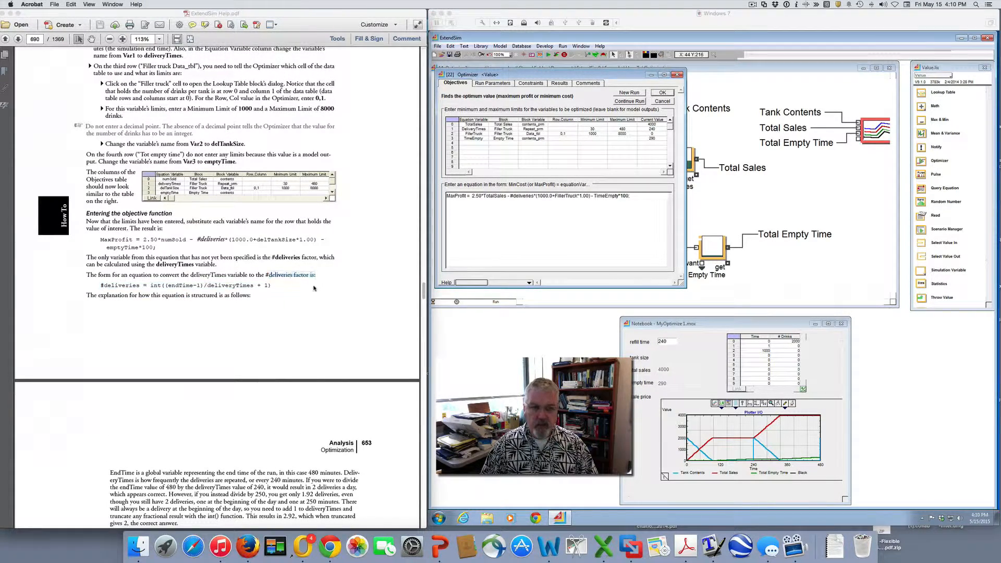
click(285, 289)
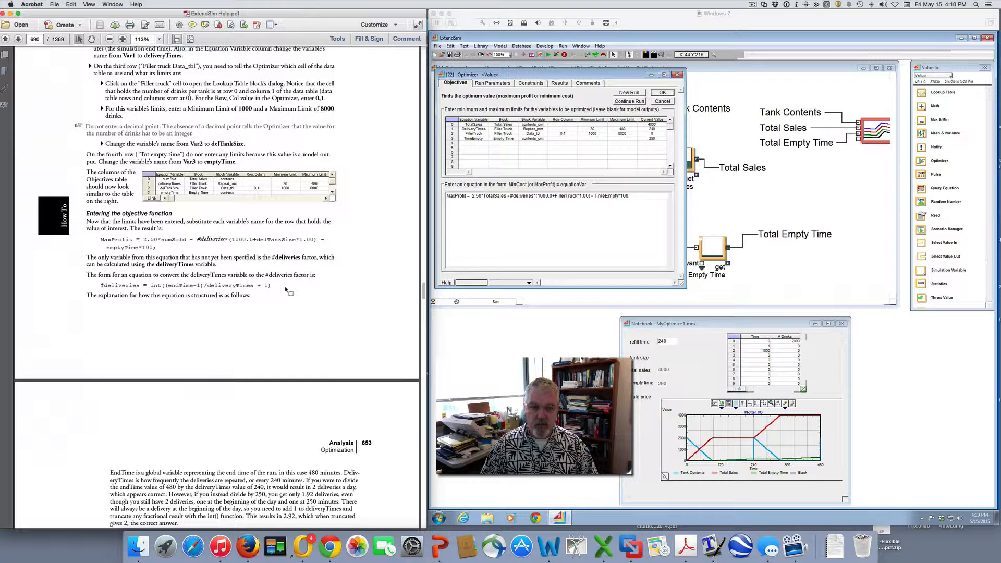
Add the equation Deliveries = int((endTime-1)/DeliveryTimes +1); above the MaxProfit equation, separated by blank space
click(447, 197)
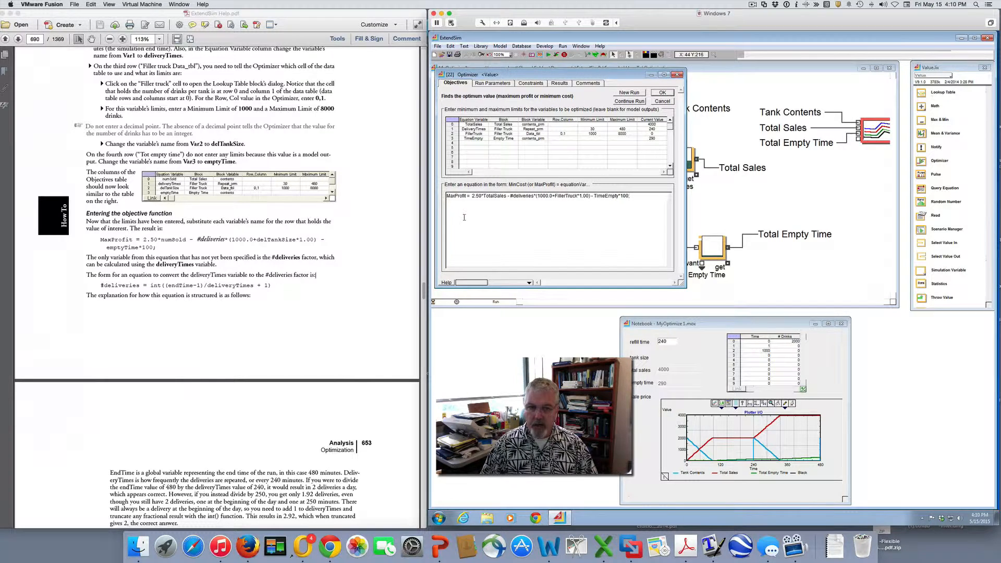
key(Return)
key(Return)
key(Return)
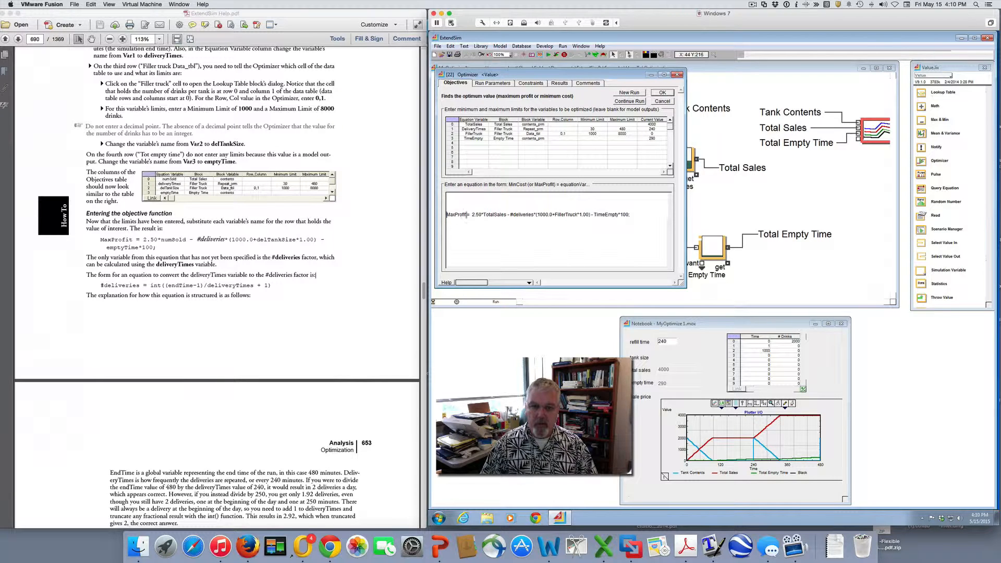
click(452, 198)
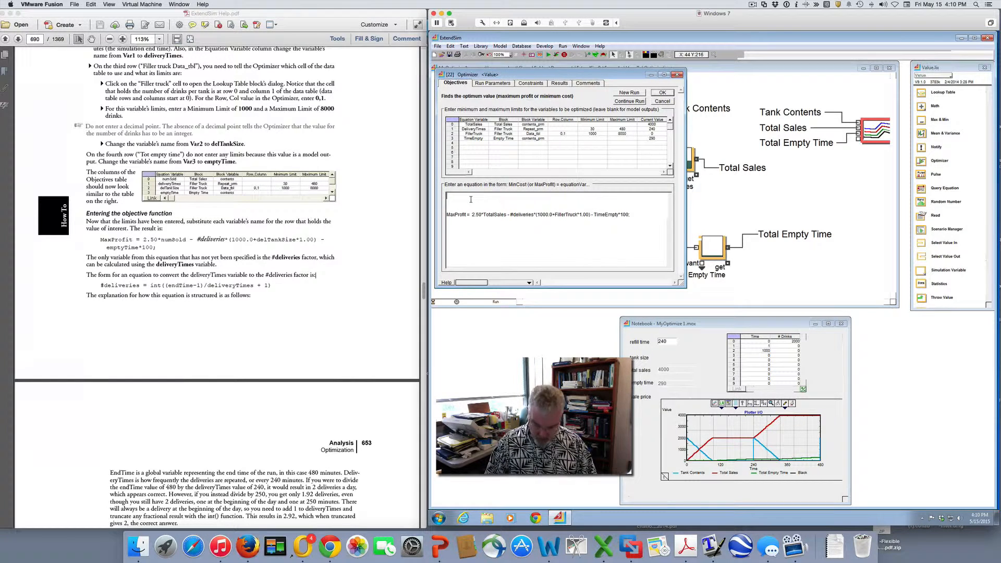
text(Deliveries)
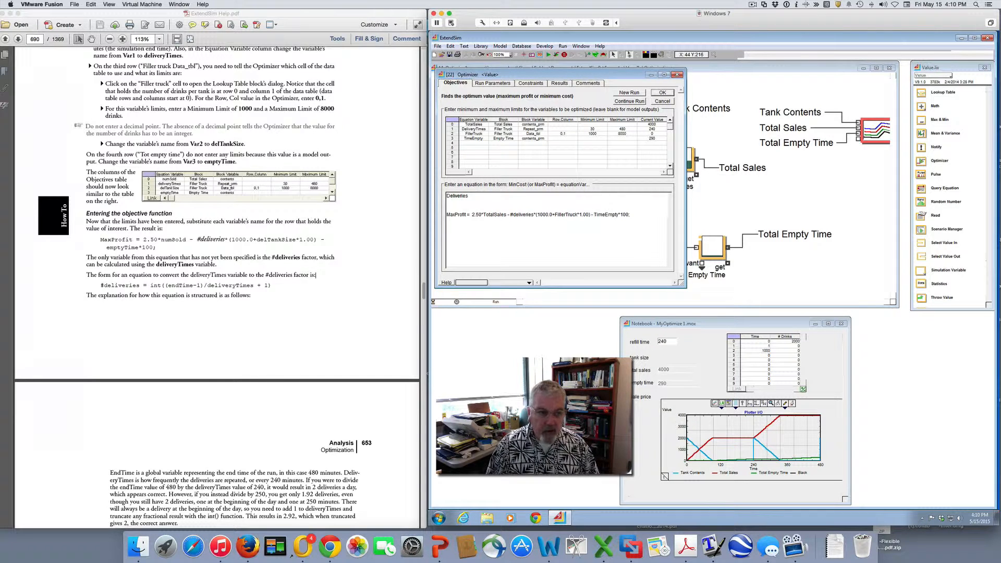
text( = int()
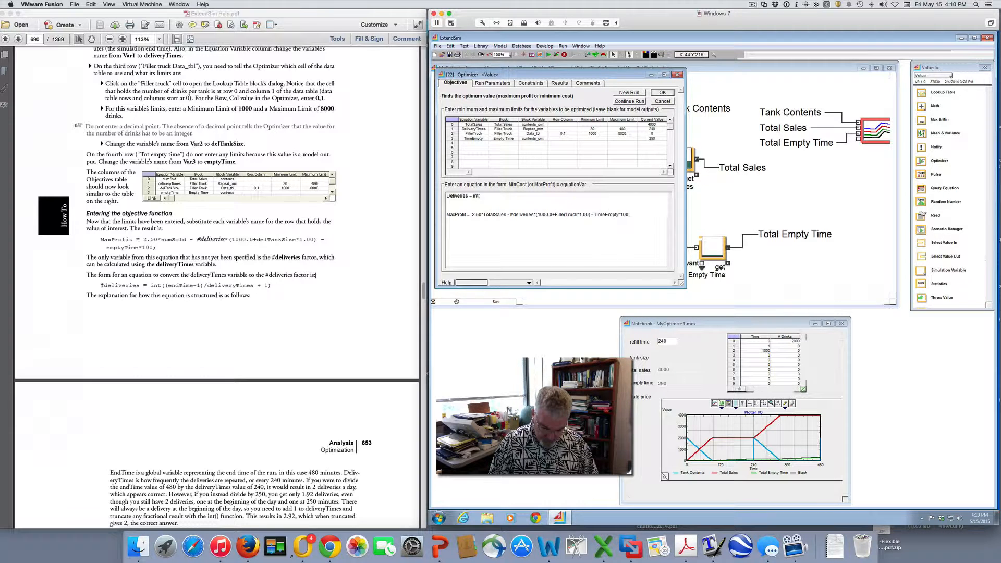
text((endTime-1)/)
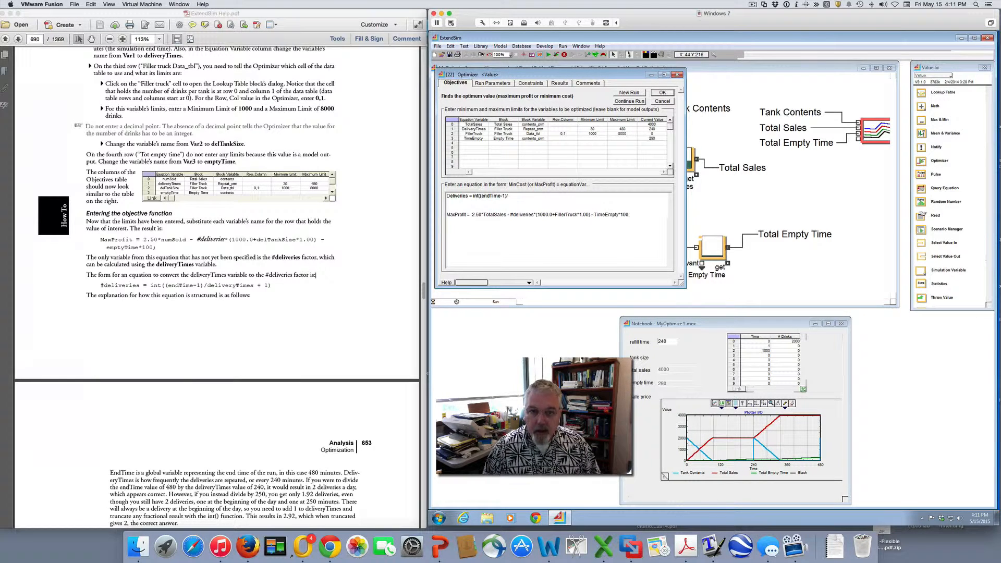
text(Deliv)
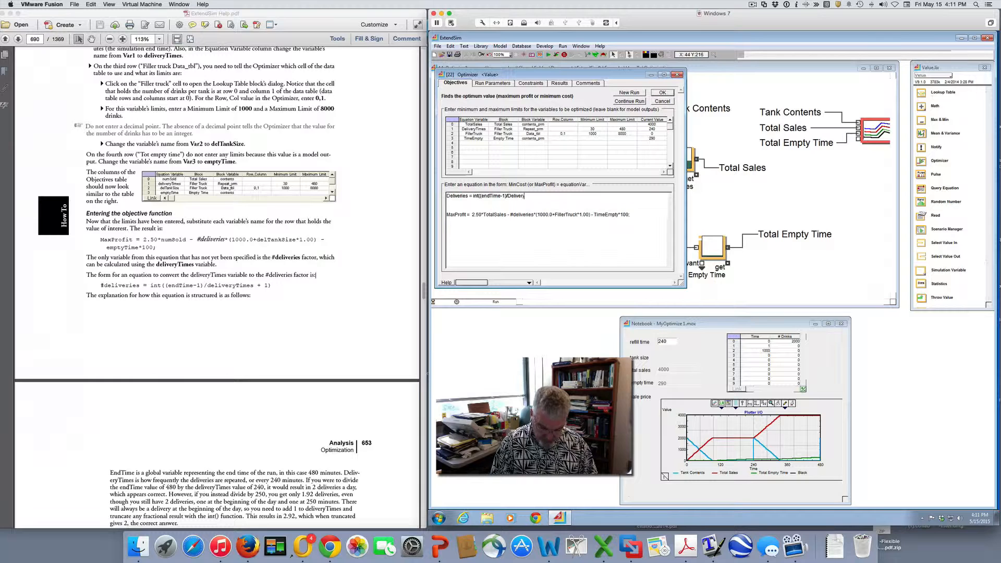
text(eryTimes)
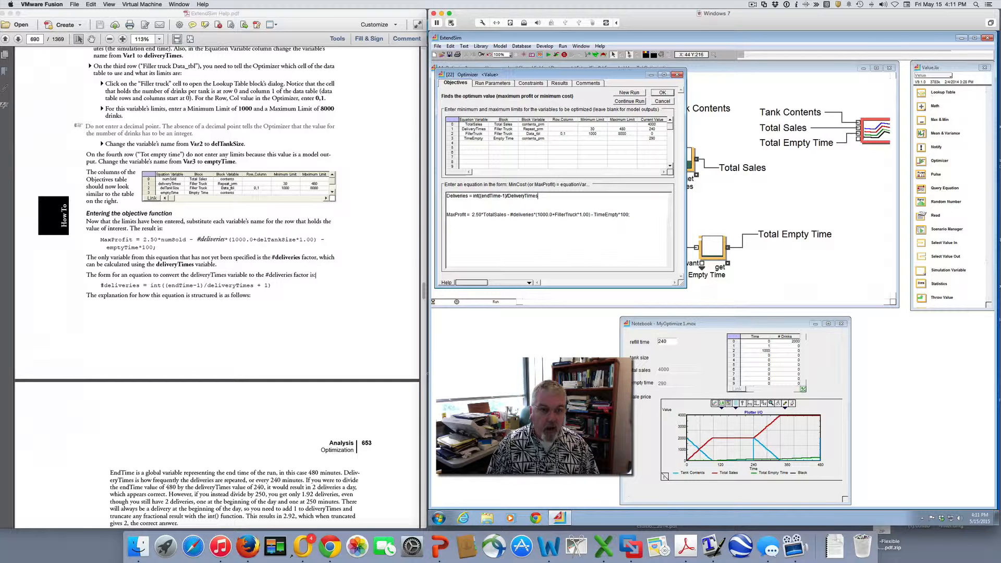
text( +)
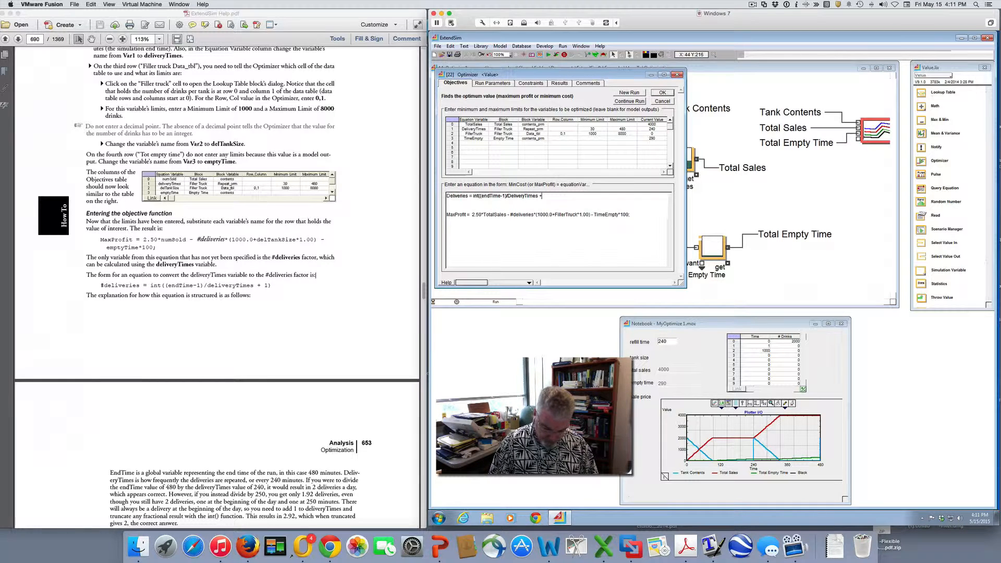
text(1);)
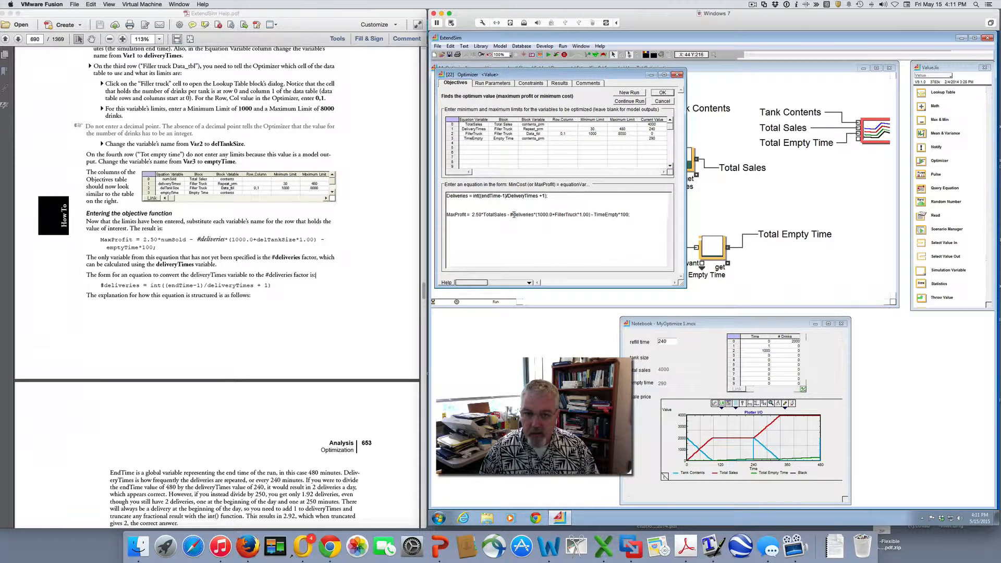
Remove the # before deliveries in the MaxProfit equation, keeping the closing semicolon
key(BackSpace)
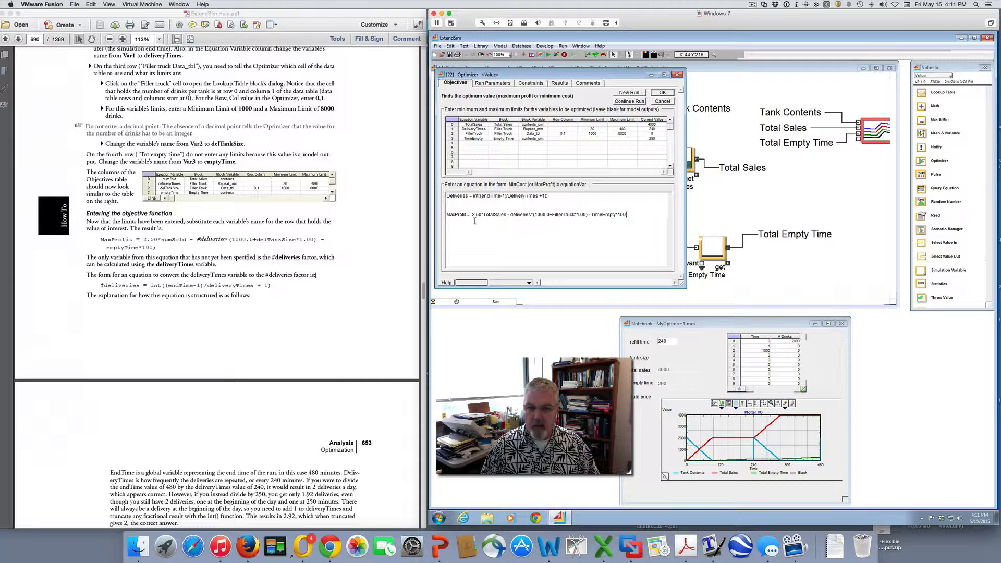
text(;)
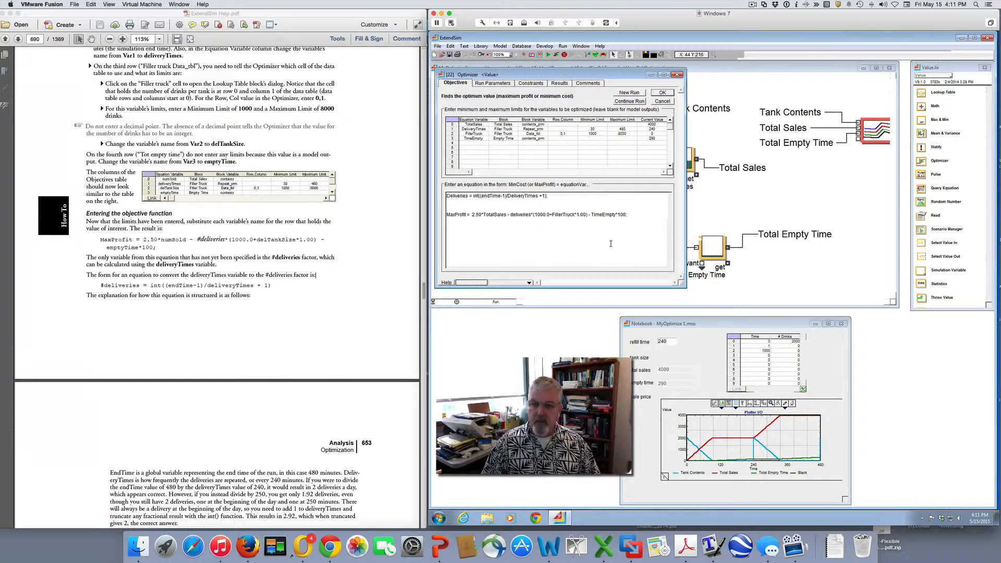
Following the guide's instructions, apply the random-model Quicker Defaults to the Optimizer's run parameters and try to start a new run
scroll(268, 269, down, 10)
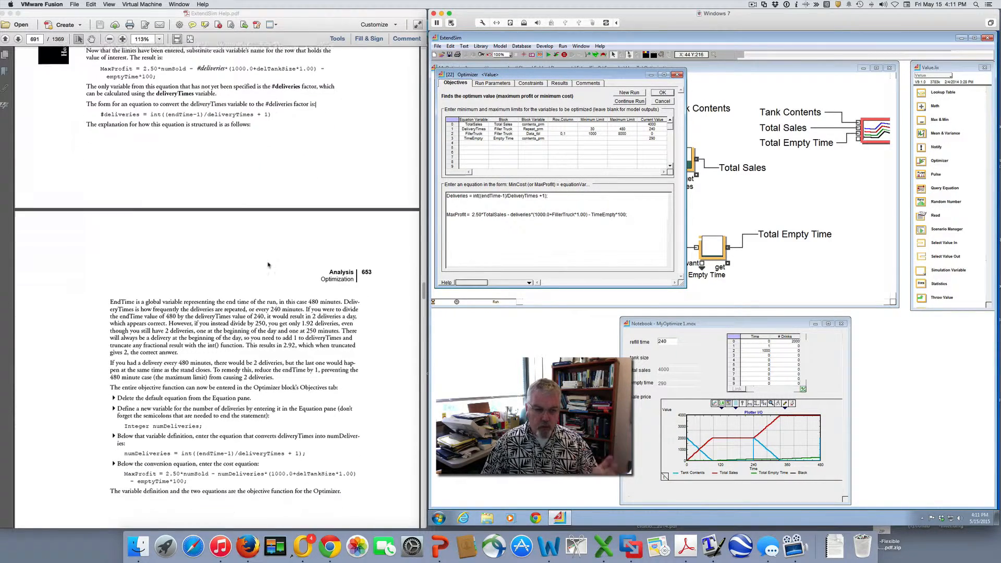
scroll(269, 264, down, 2)
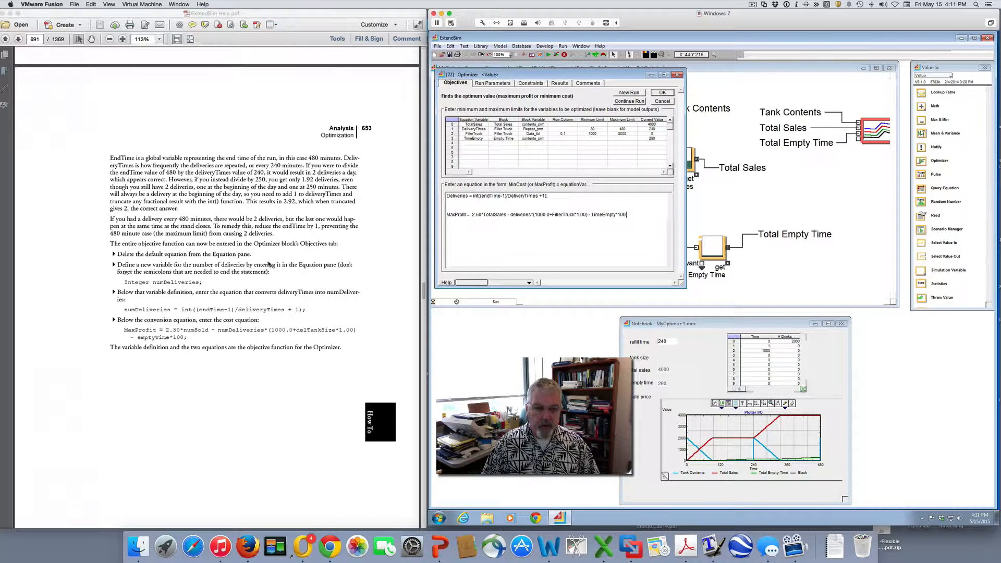
scroll(269, 264, down, 7)
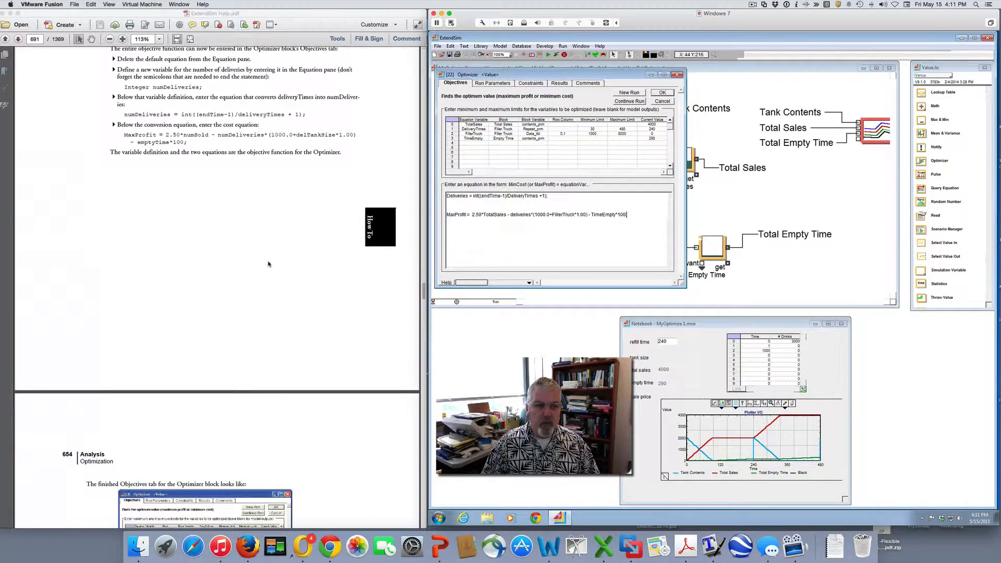
scroll(269, 263, down, 8)
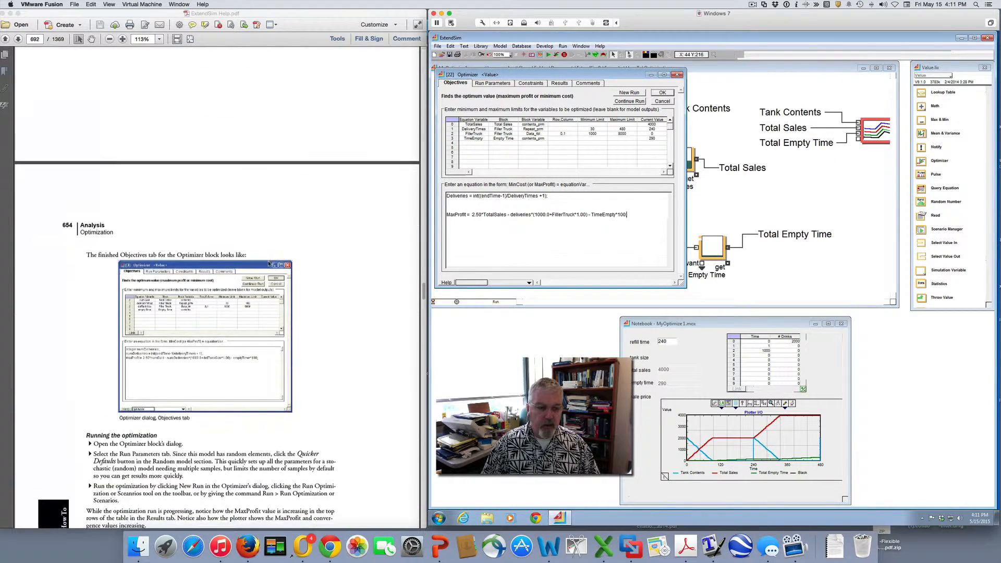
scroll(268, 263, down, 7)
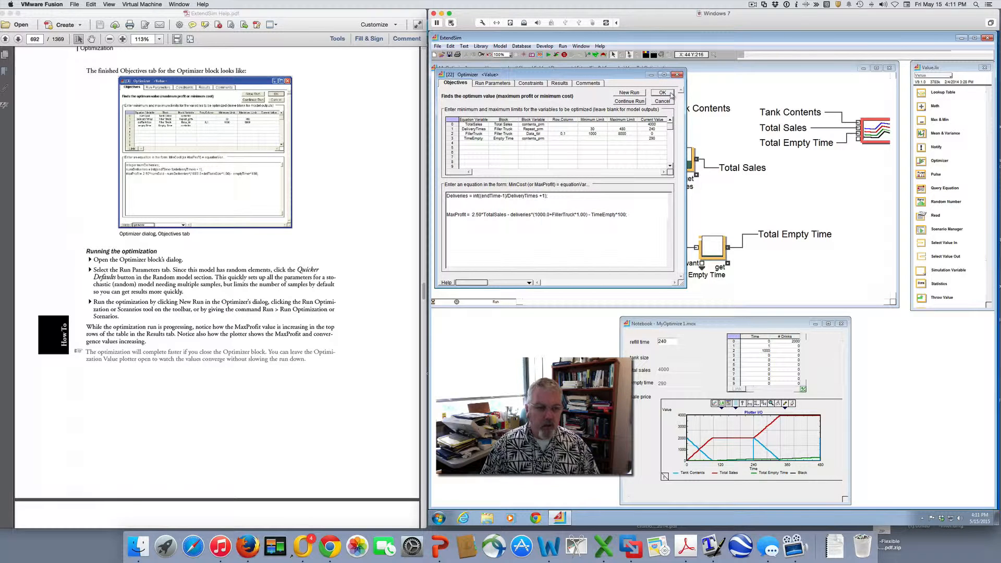
click(509, 83)
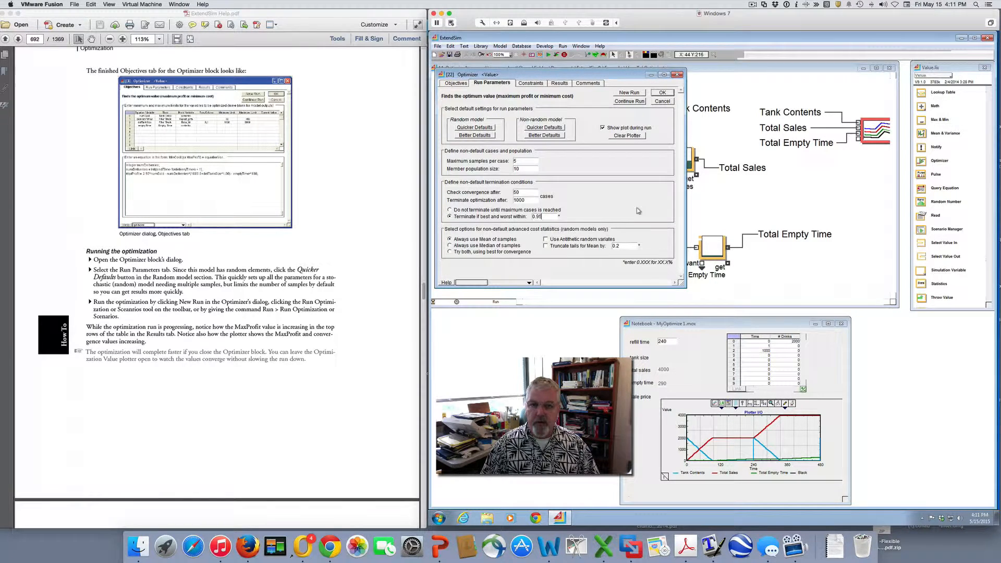
click(483, 129)
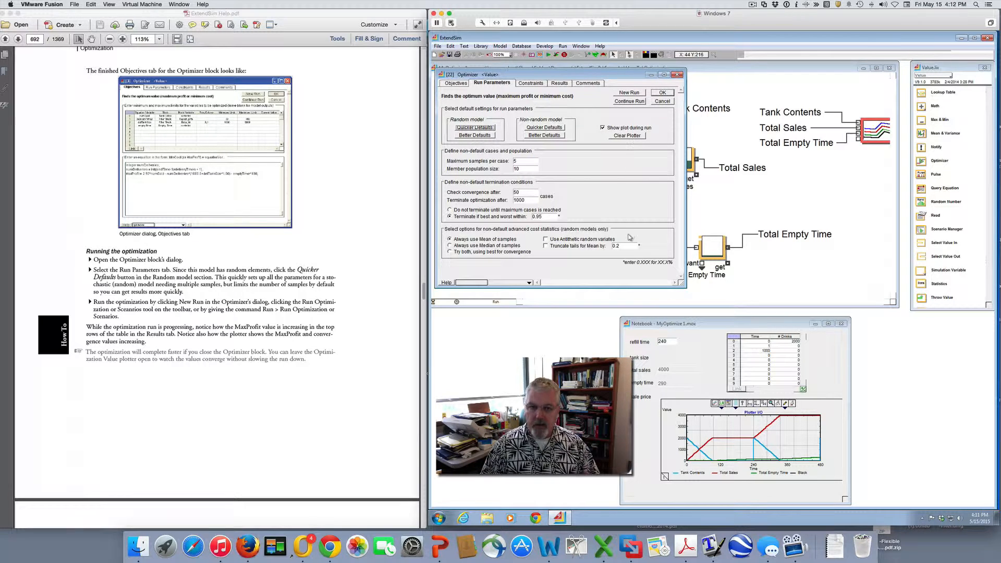
click(629, 93)
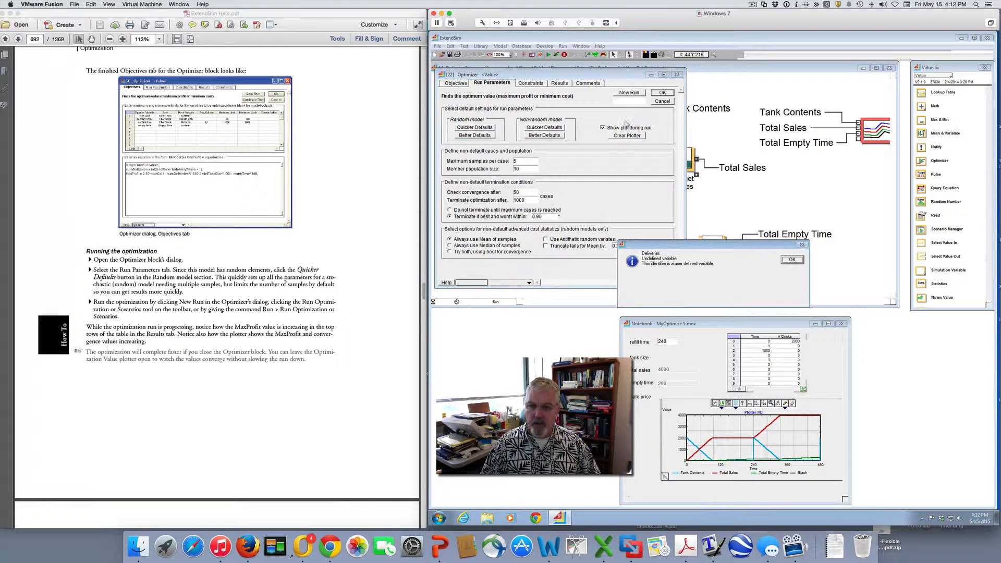
click(791, 260)
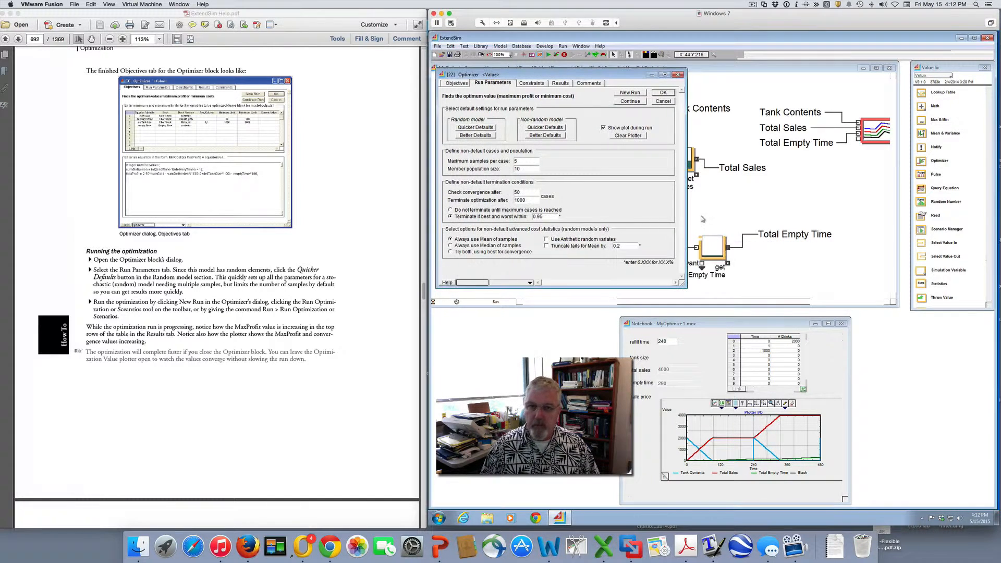
Capitalize deliveries as Deliveries in the MaxProfit equation to match the name in the deliveries equation
click(456, 84)
click(454, 201)
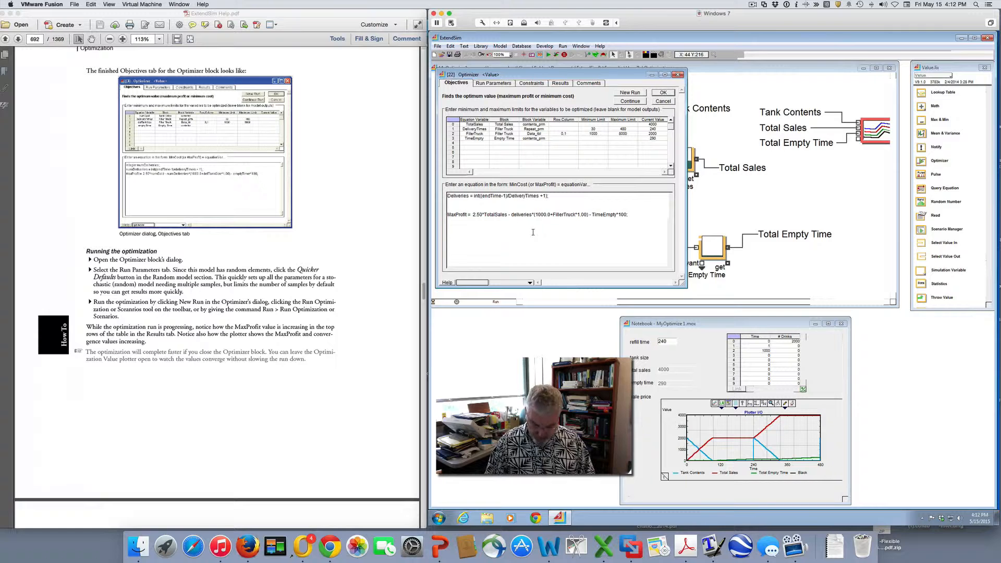
key(BackSpace)
text(D)
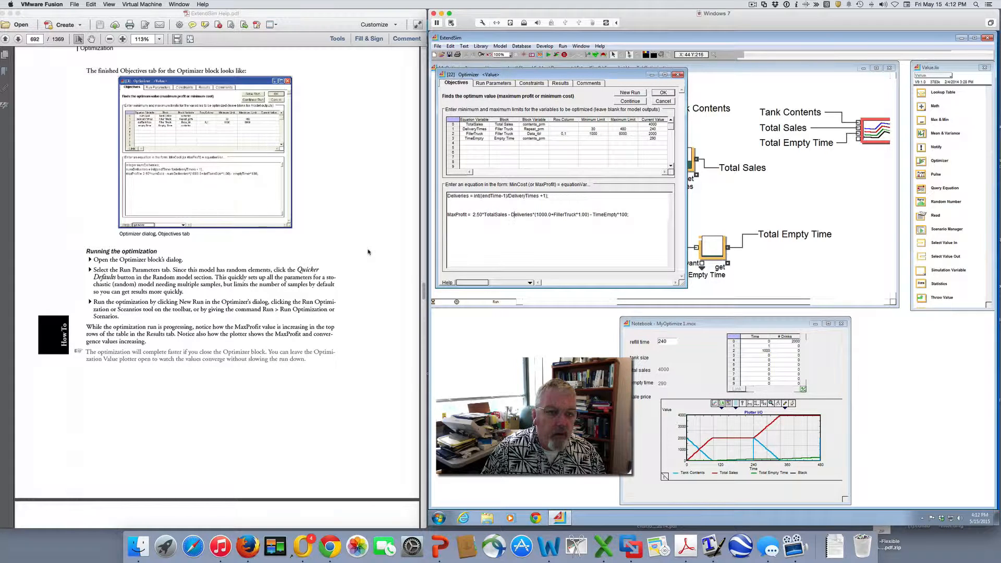
Declare the variable with Integer Deliveries; above the two equations and start a new optimization run
click(448, 197)
key(Return)
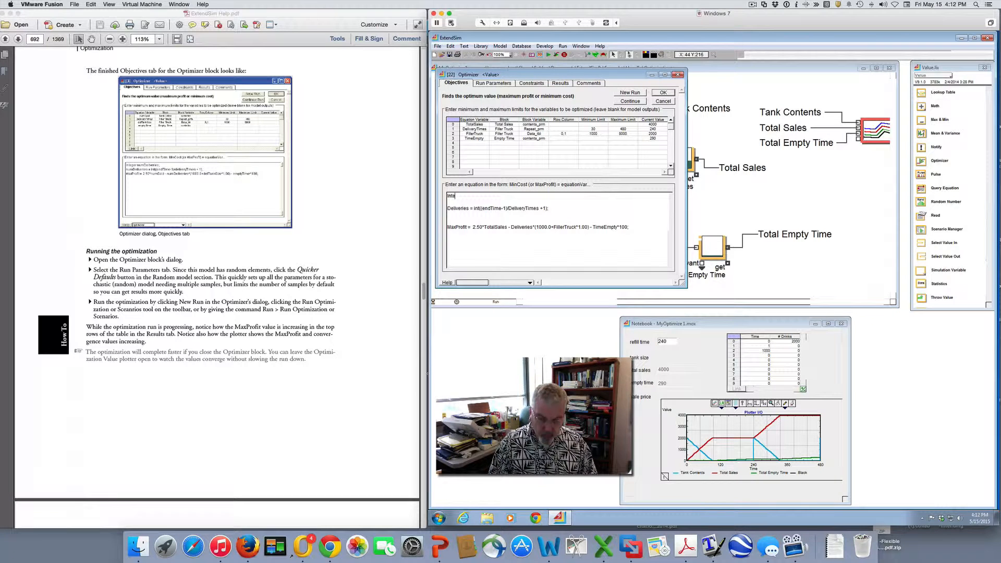
text(Intege)
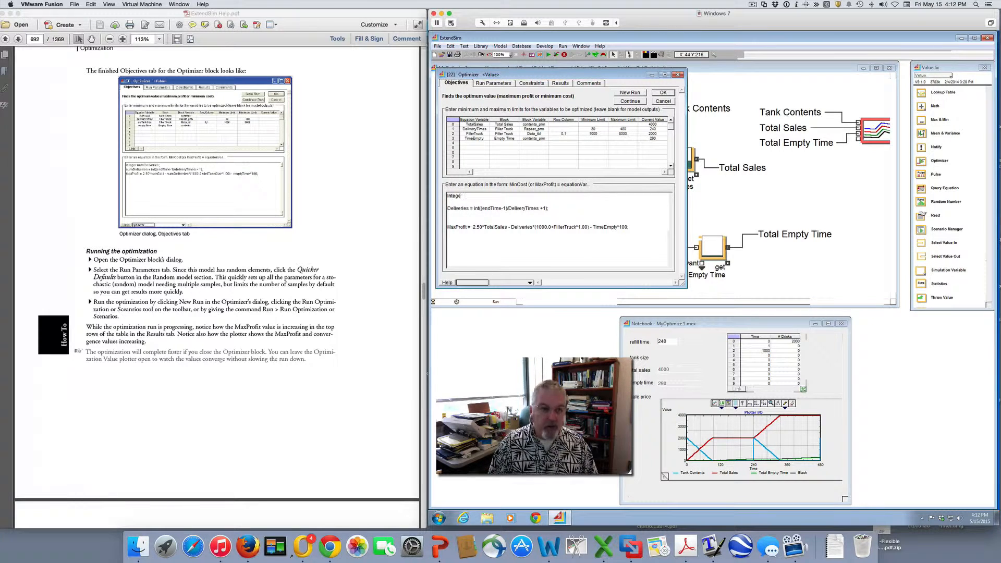
text(r Del)
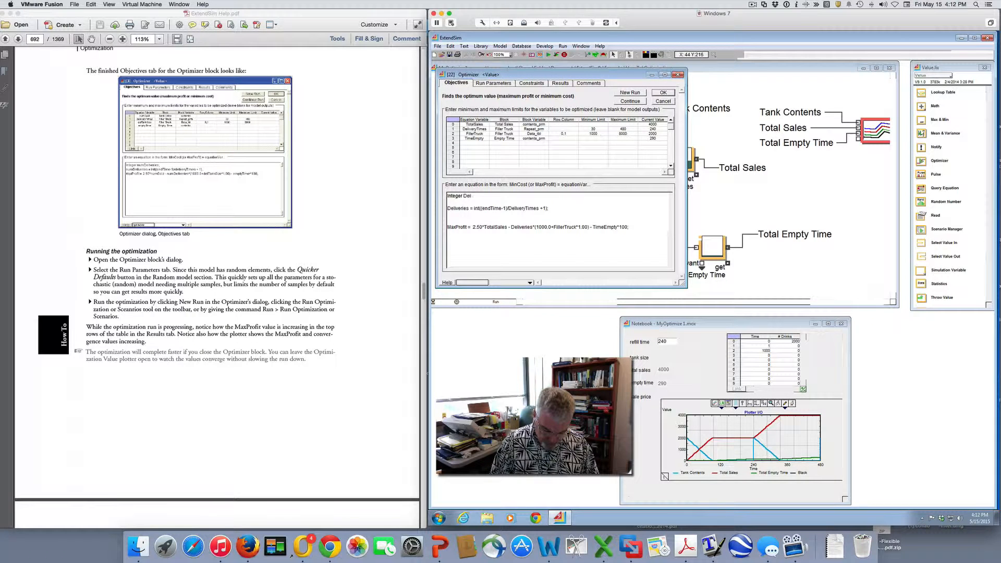
text(iveries;)
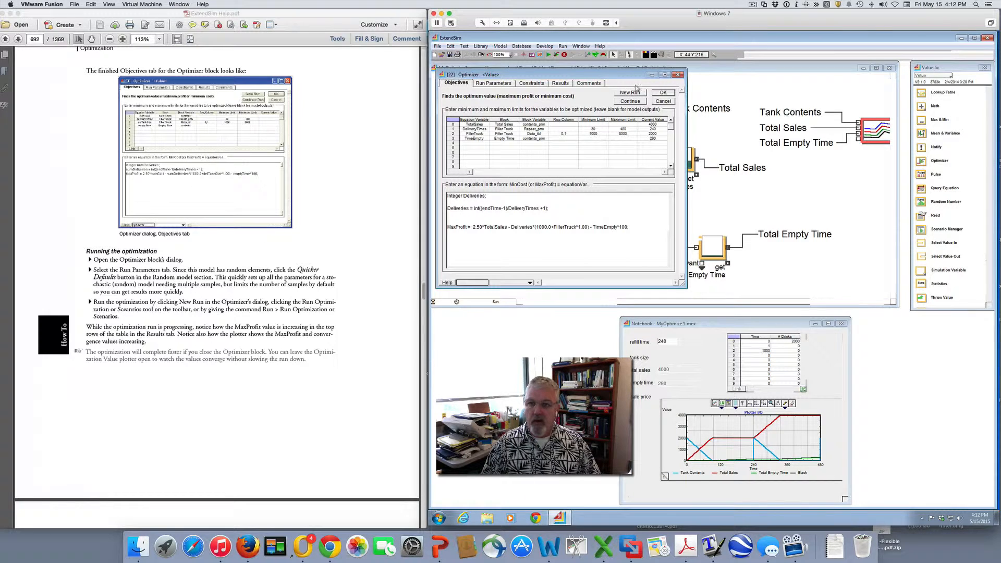
click(631, 92)
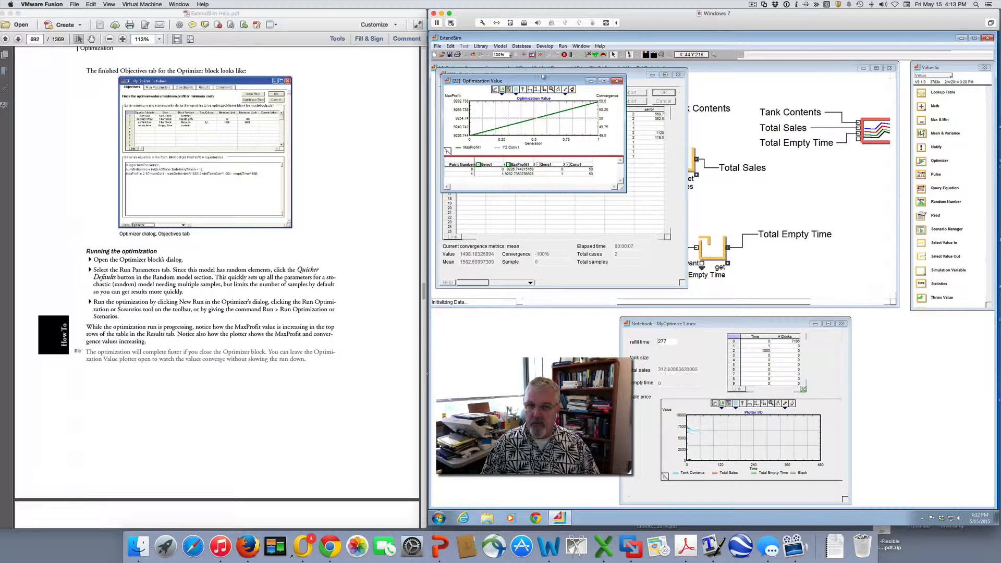
Move the Optimization Value plot clear of the Optimizer's results table and read the guide's section on the finished run
drag(543, 77, 821, 138)
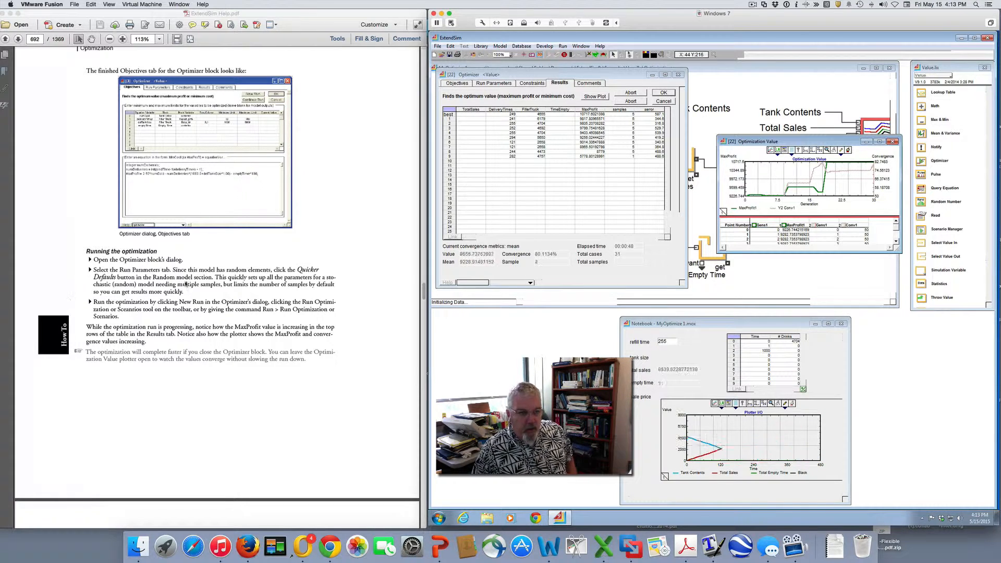
scroll(193, 274, down, 10)
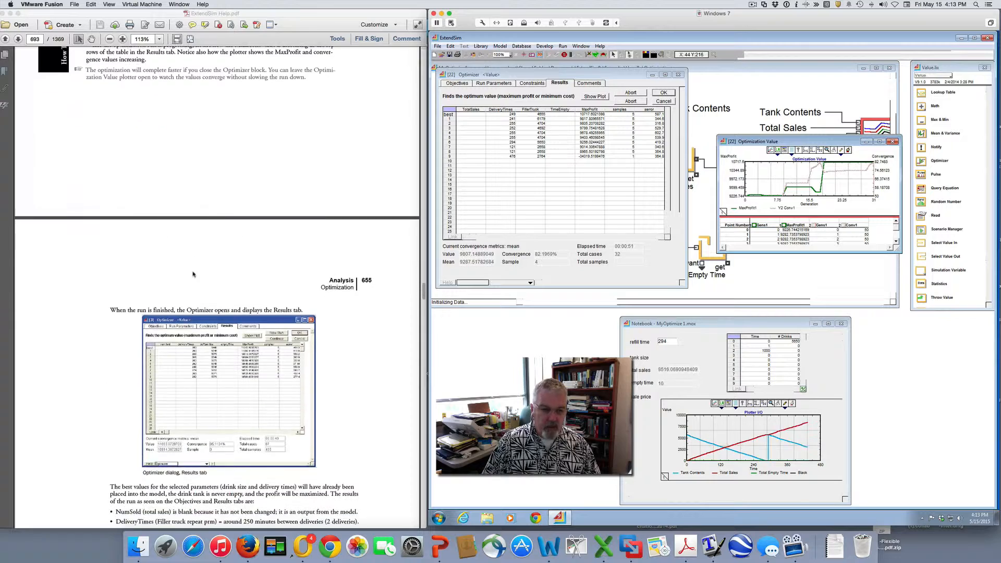
scroll(193, 274, down, 4)
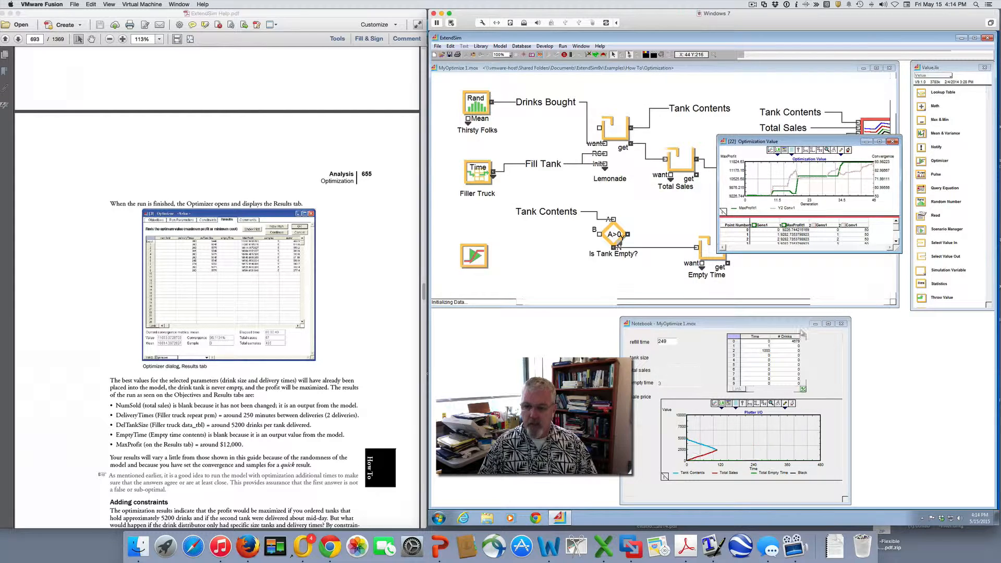
Close the model notebook, dismiss the optimization completion message, and close the Optimizer dialog
click(839, 325)
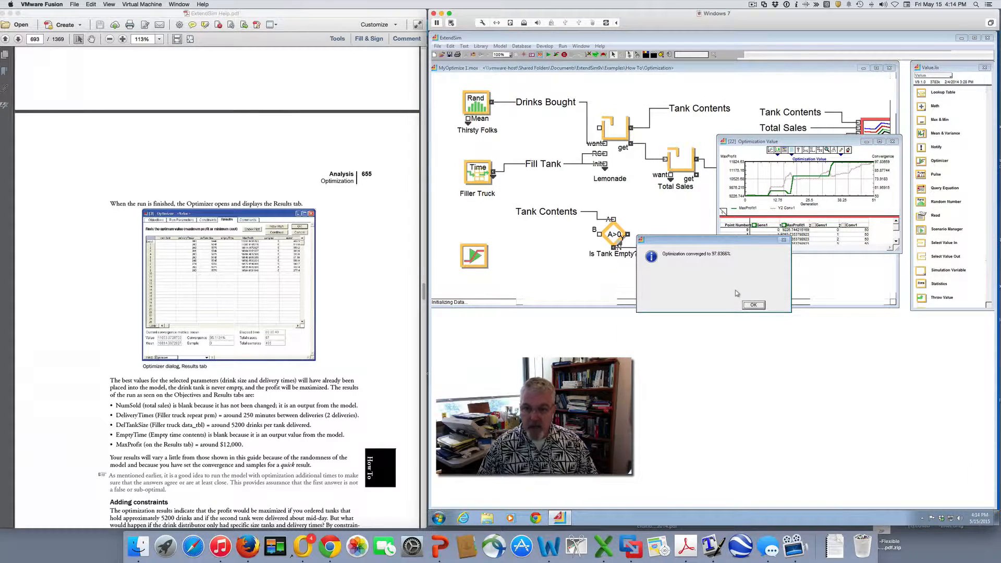
click(753, 305)
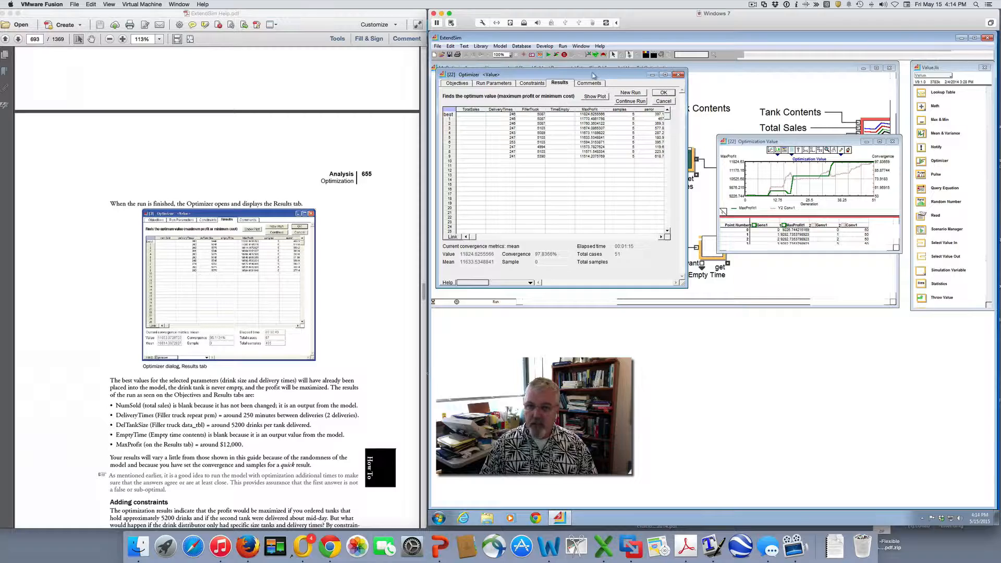
drag(592, 78, 665, 122)
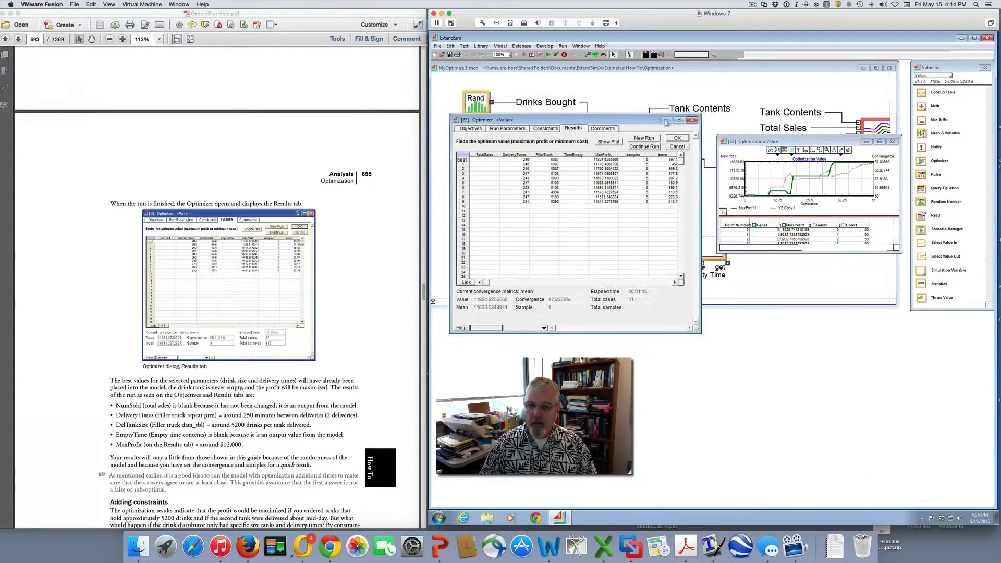
click(692, 120)
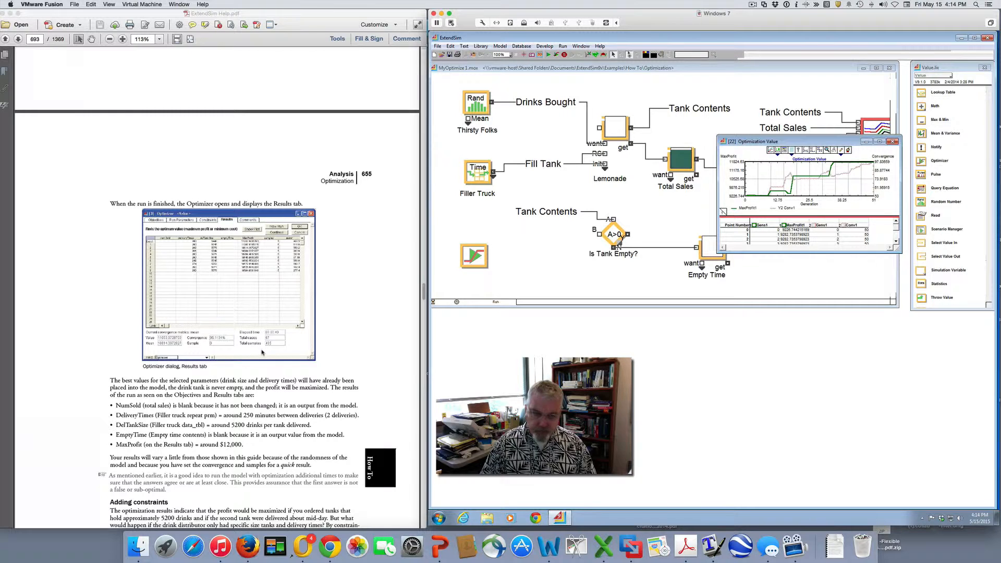
Reopen the Optimizer block's dialog from the model worksheet
scroll(262, 352, down, 3)
scroll(262, 352, up, 3)
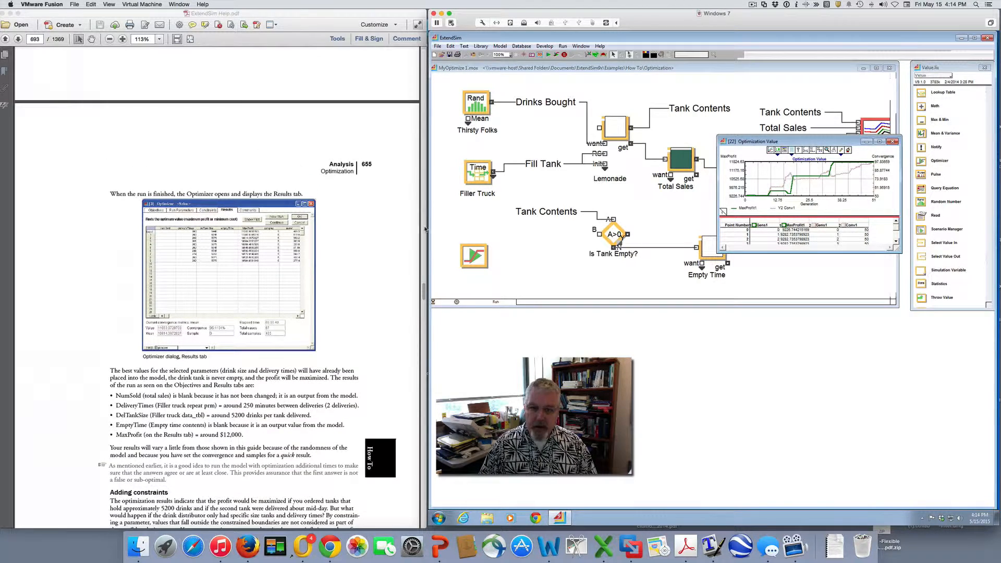
click(472, 261)
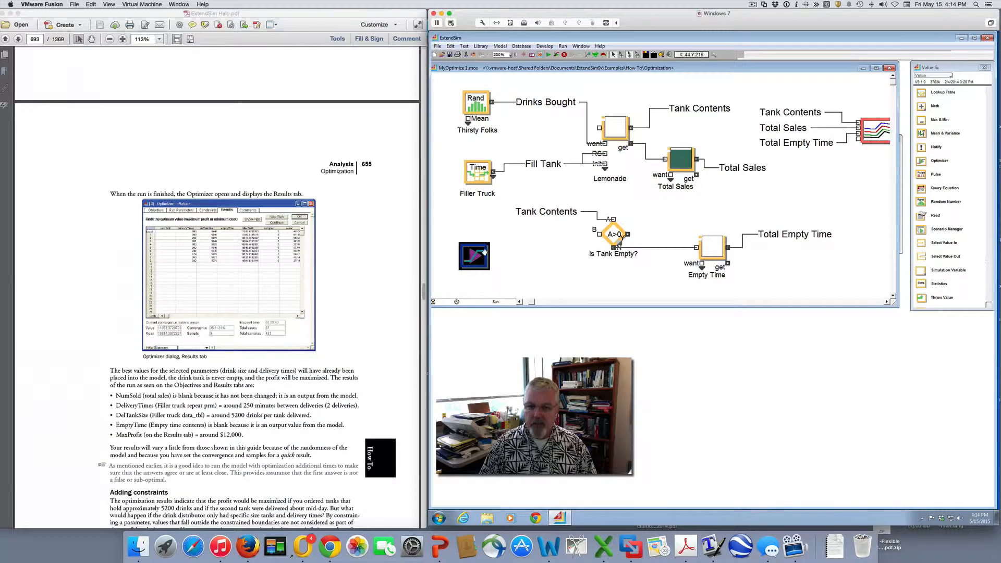
double_click(485, 248)
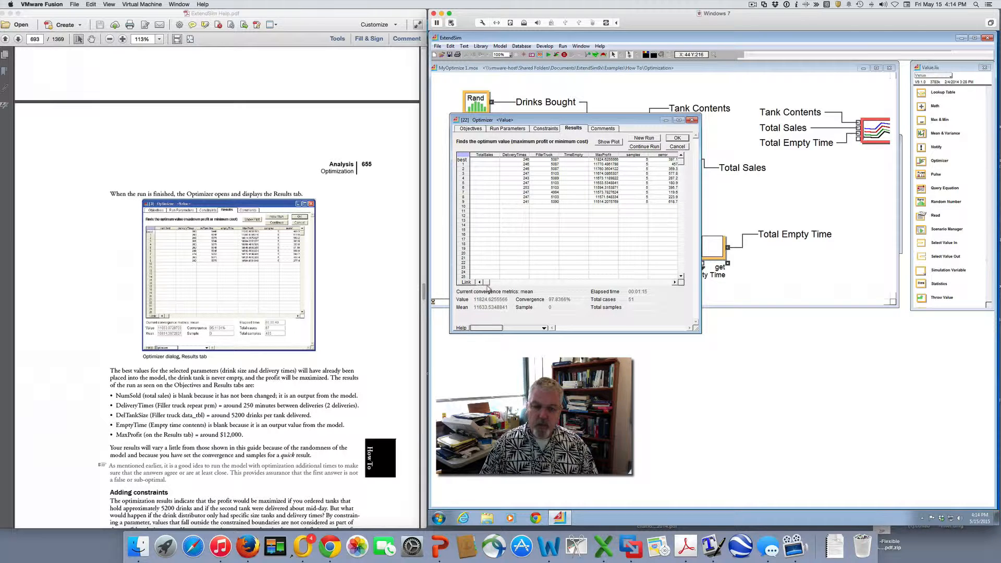
Following the guide's section on constraints, enter the comment // round delivery amounts at the start of the Optimizer's constraint equations
scroll(215, 375, down, 10)
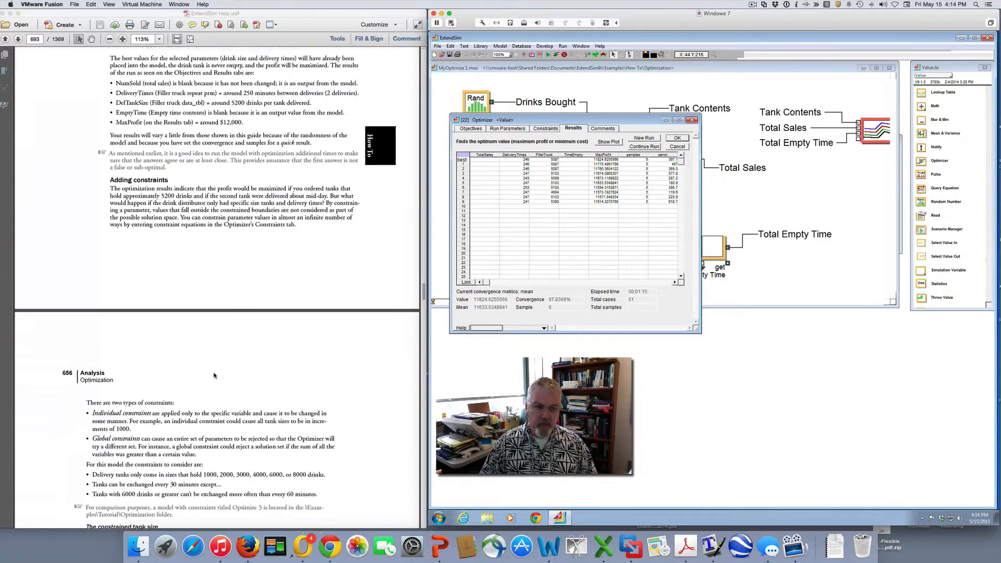
scroll(214, 375, down, 5)
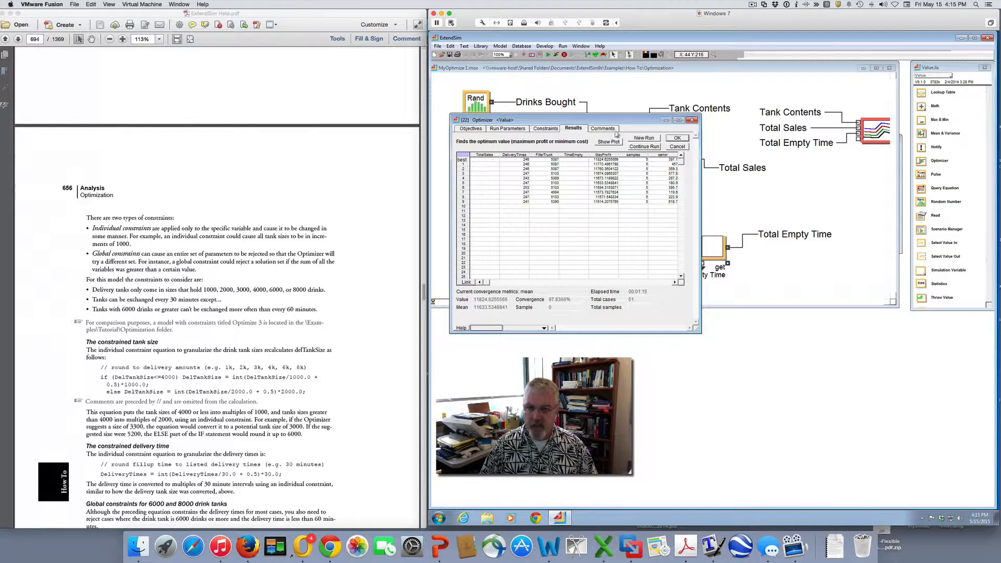
click(544, 130)
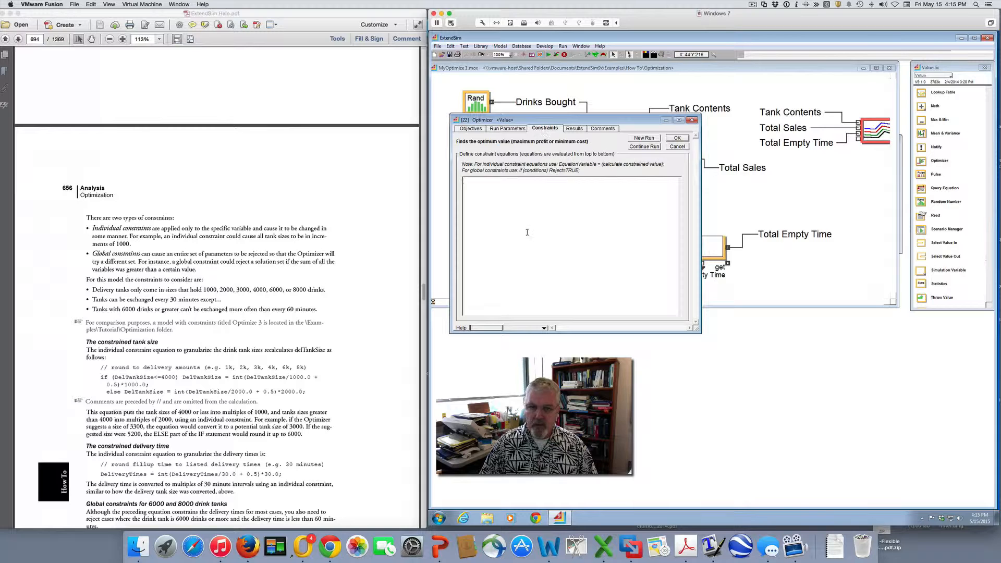
scroll(416, 178, down, 2)
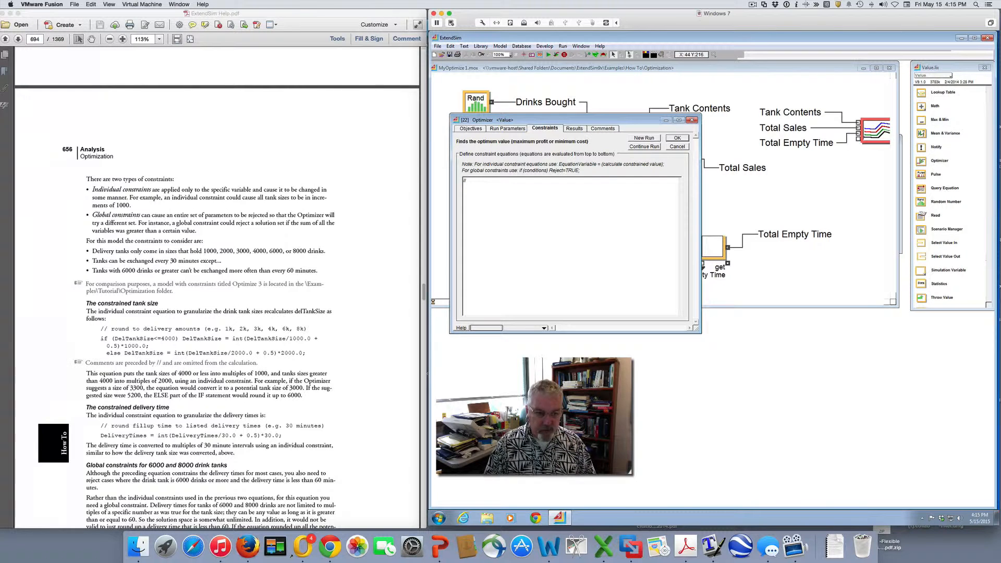
text(ound)
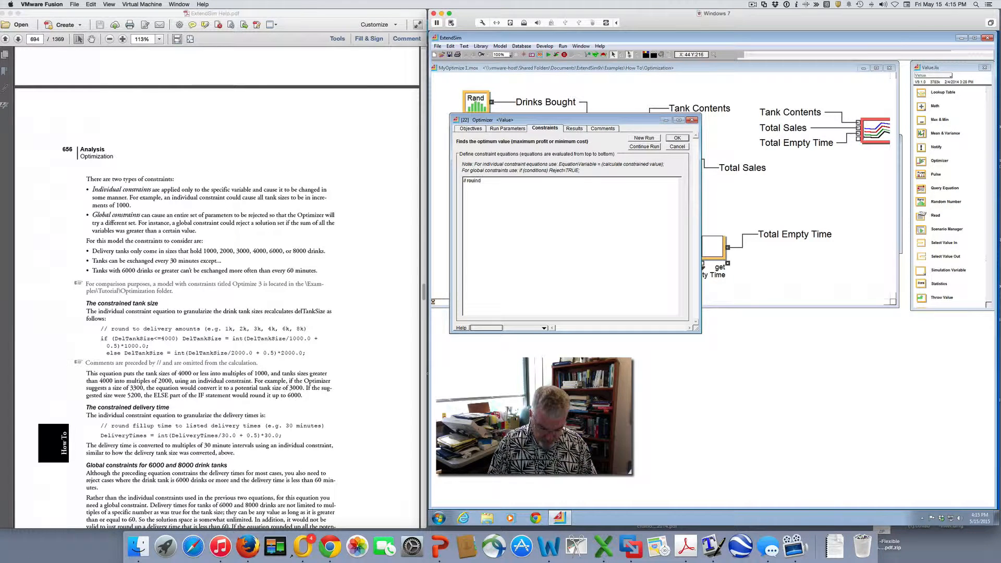
text( delivery amounts)
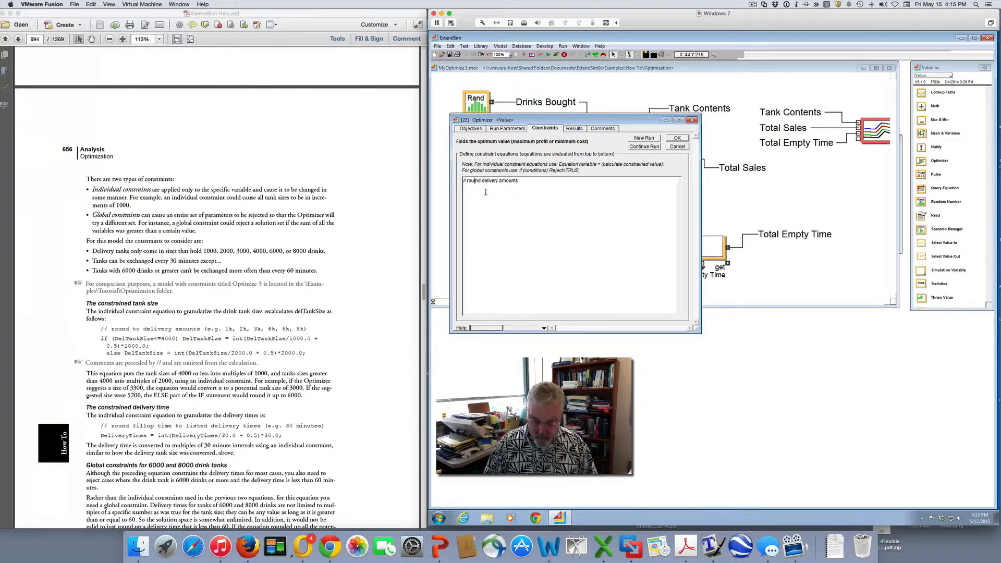
key(BackSpace)
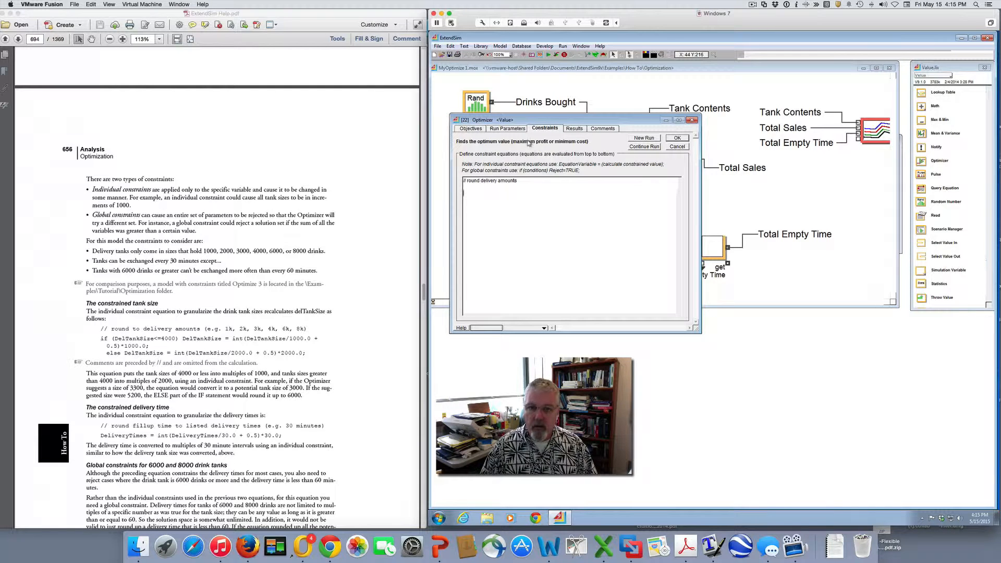
Check the equation variable names in the Optimizer's objectives and look over the run parameters before returning to the constraints
click(475, 131)
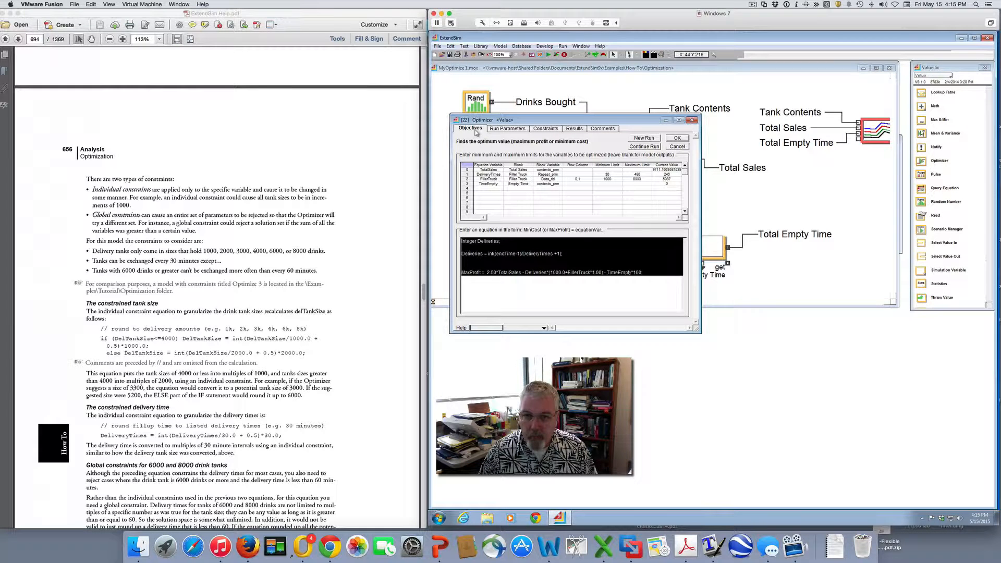
click(505, 129)
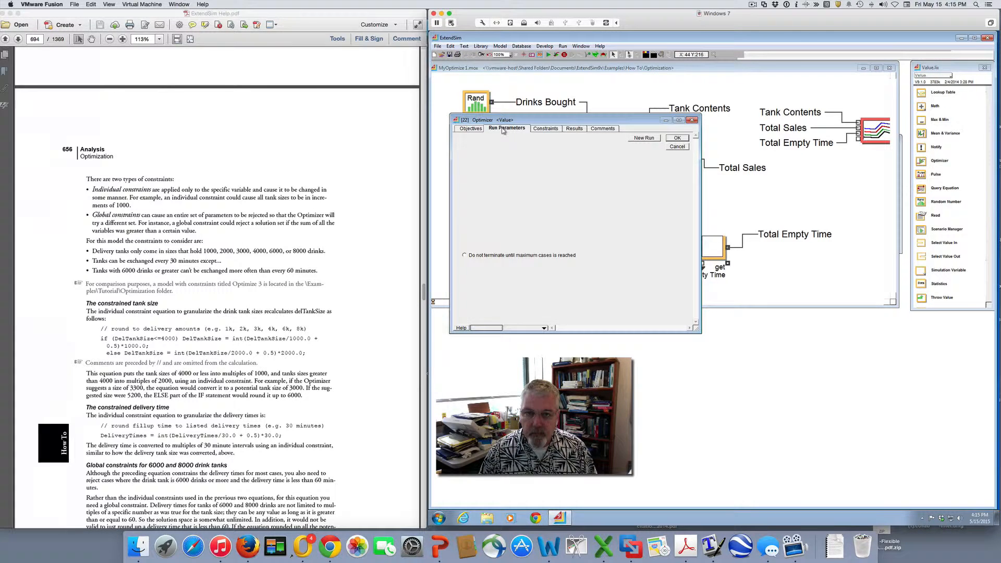
click(544, 129)
Below the comment, enter the tank size constraint if (FillerTruck <=4000) FillerTruck = int(FillerTruck/1000.0 +0.5)*1000; and start an else line
click(493, 192)
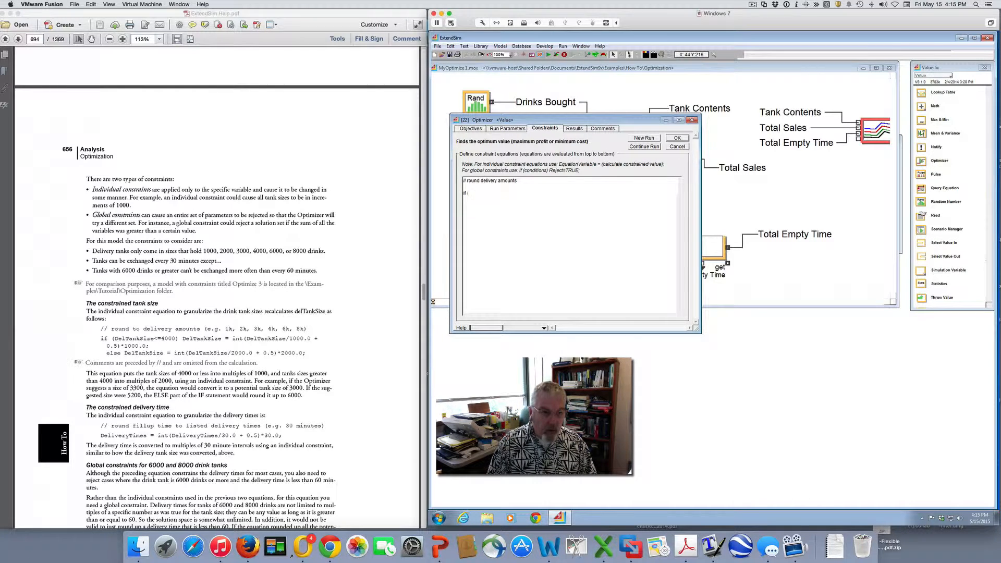
text(if (FillerTruck)
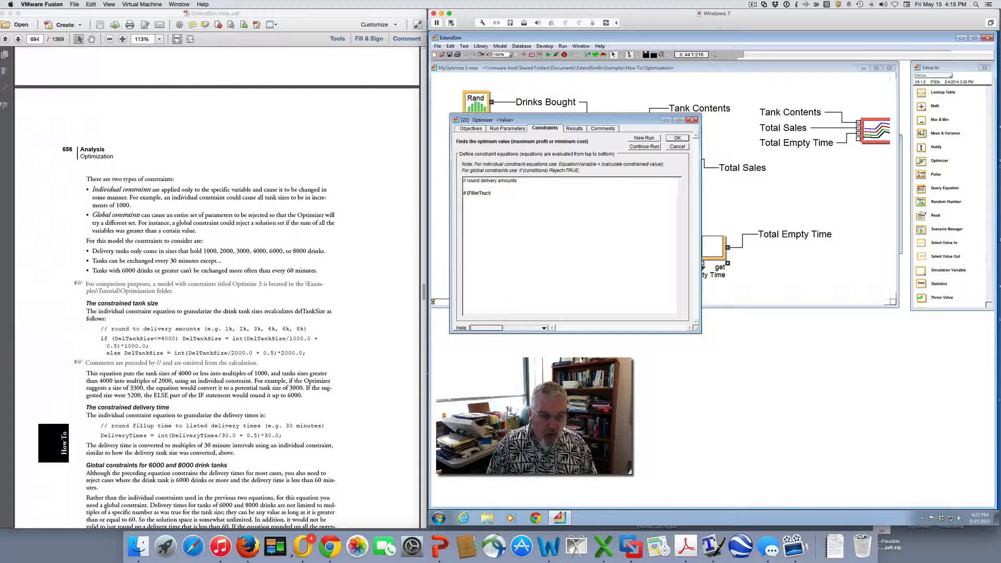
text( <=4)
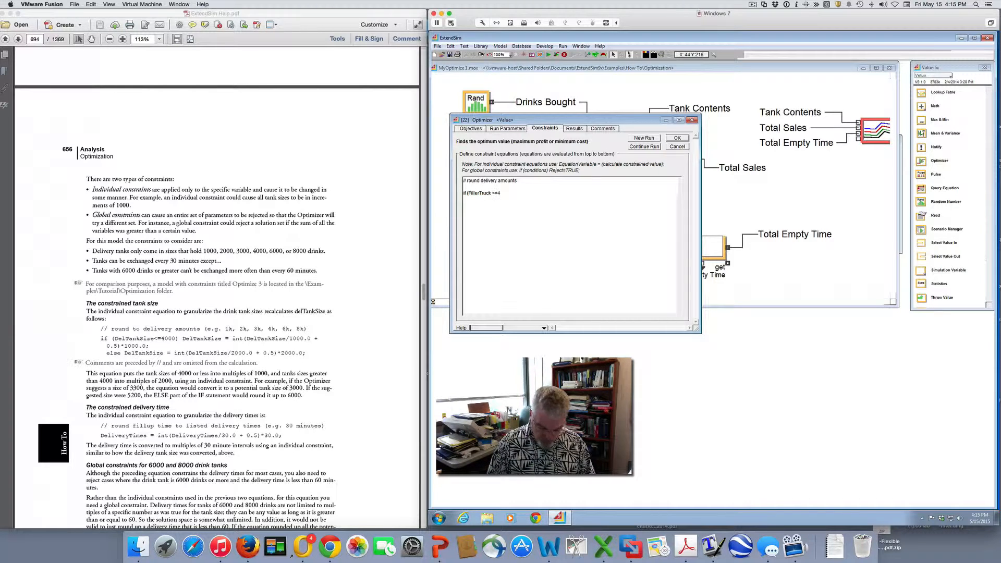
text(000) Fil)
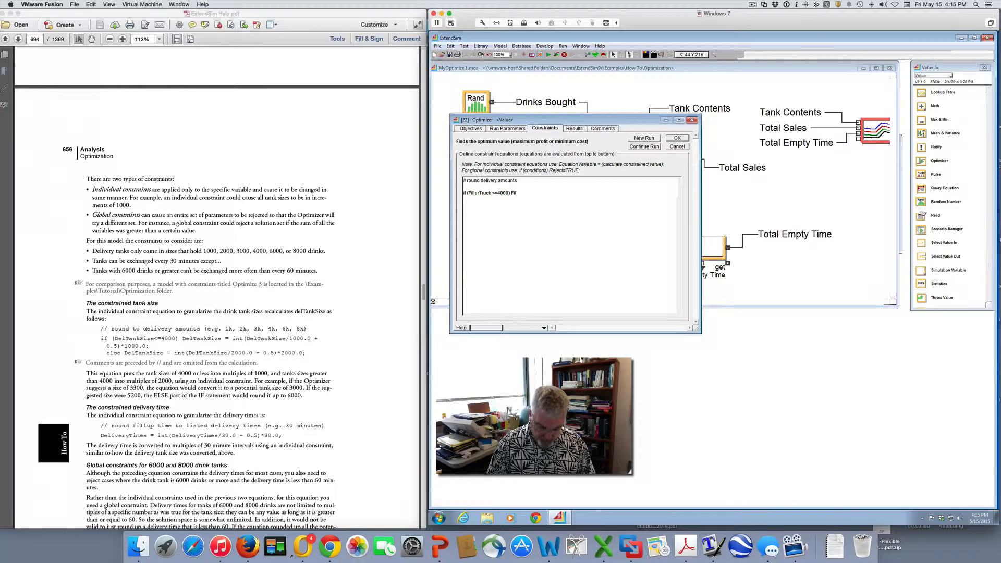
text(lerTruck)
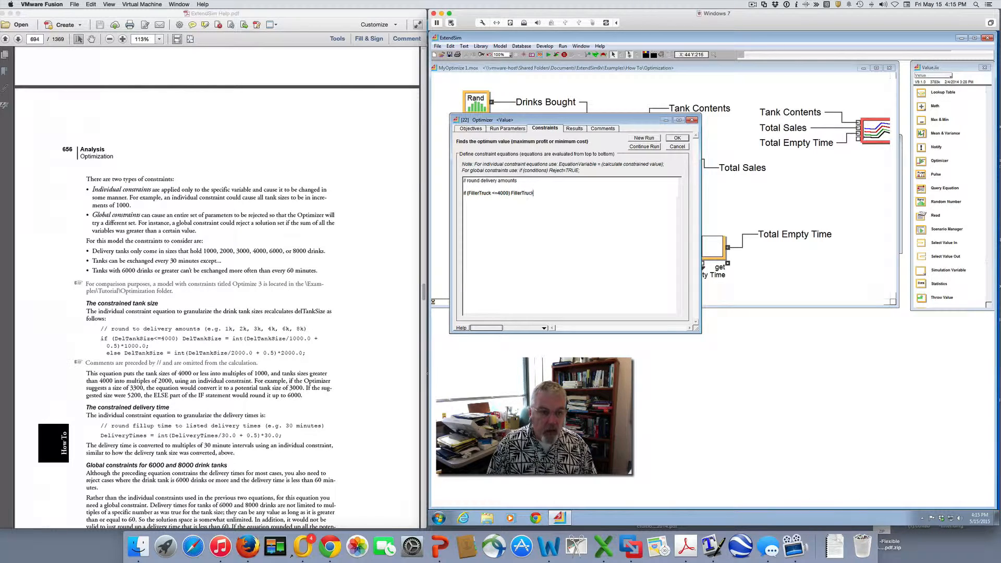
text( =)
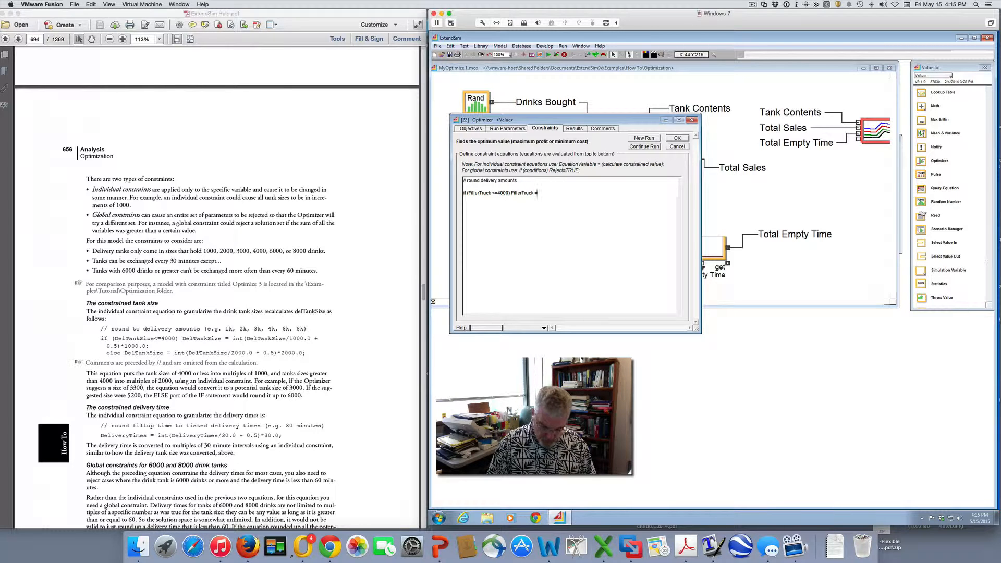
text( int()
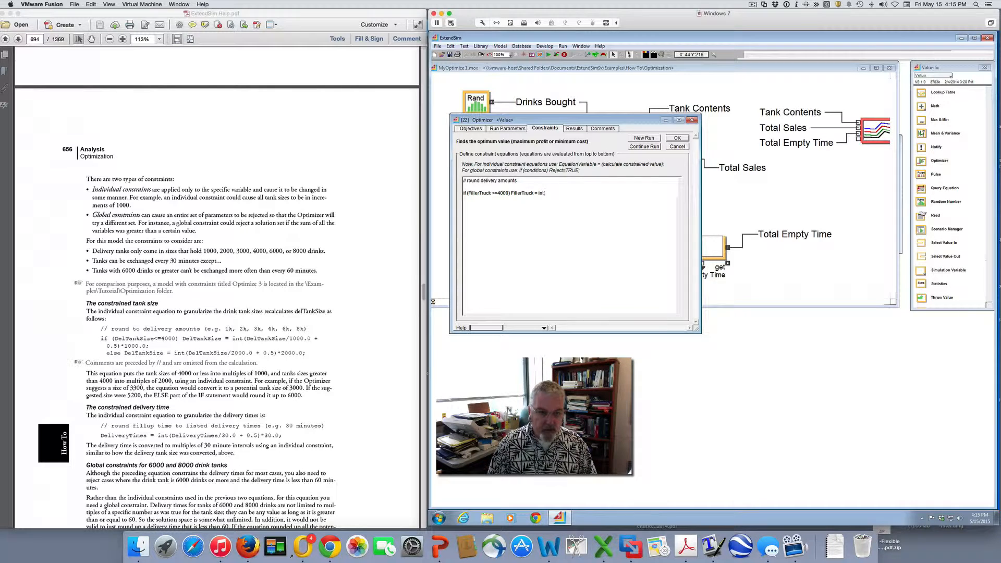
text(FillerTruck)
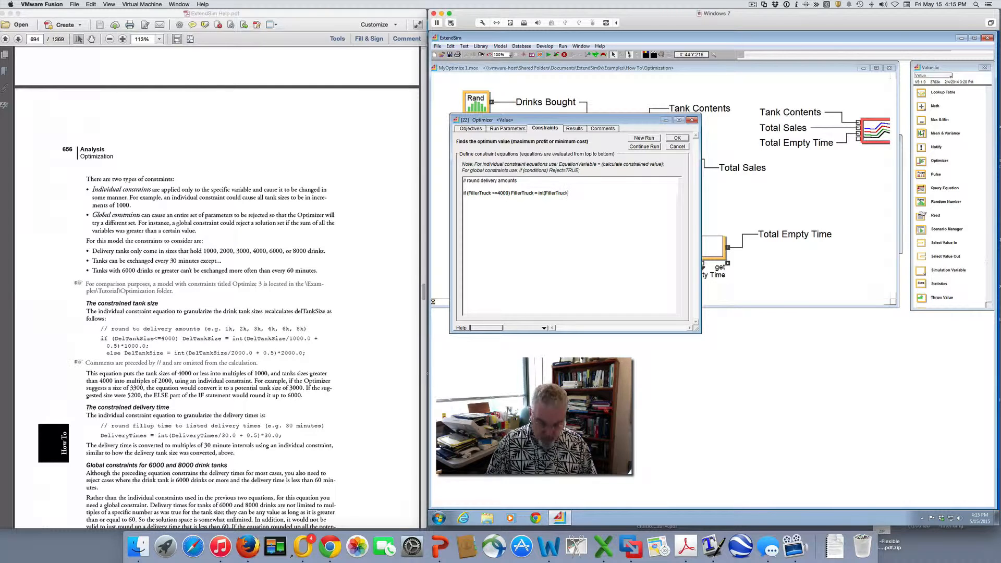
text(/1000.0)
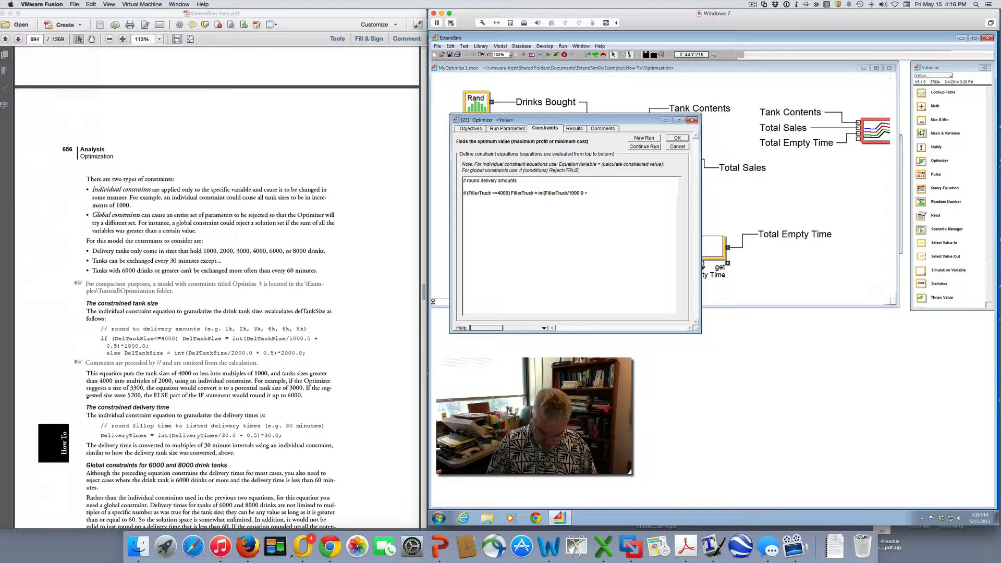
text(+0)
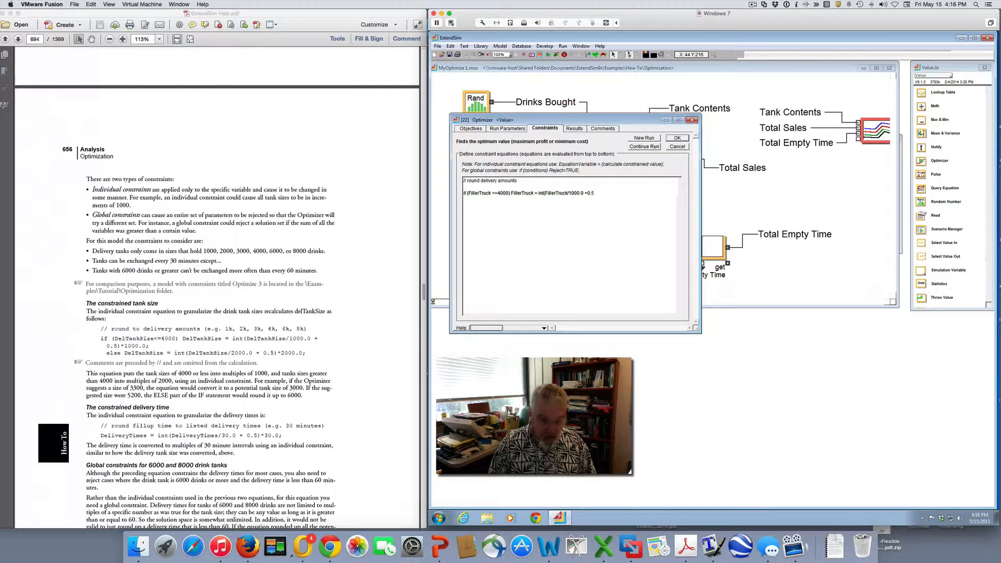
text(.5)
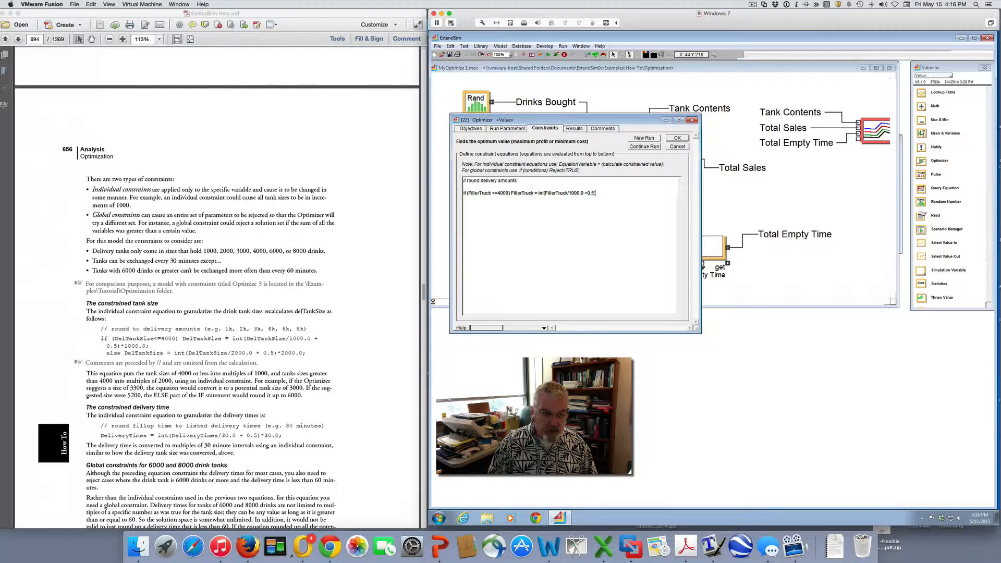
text()*10)
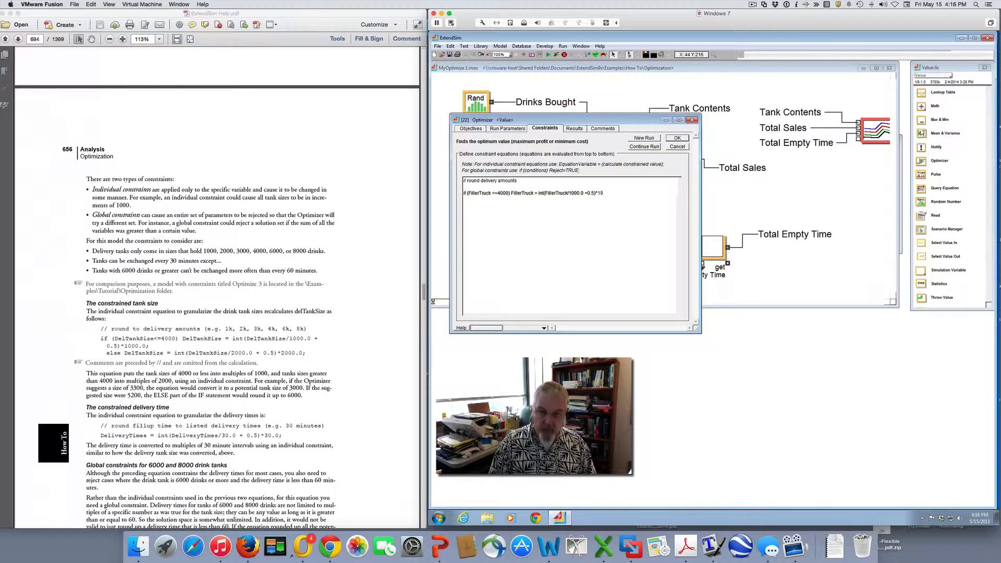
key(BackSpace)
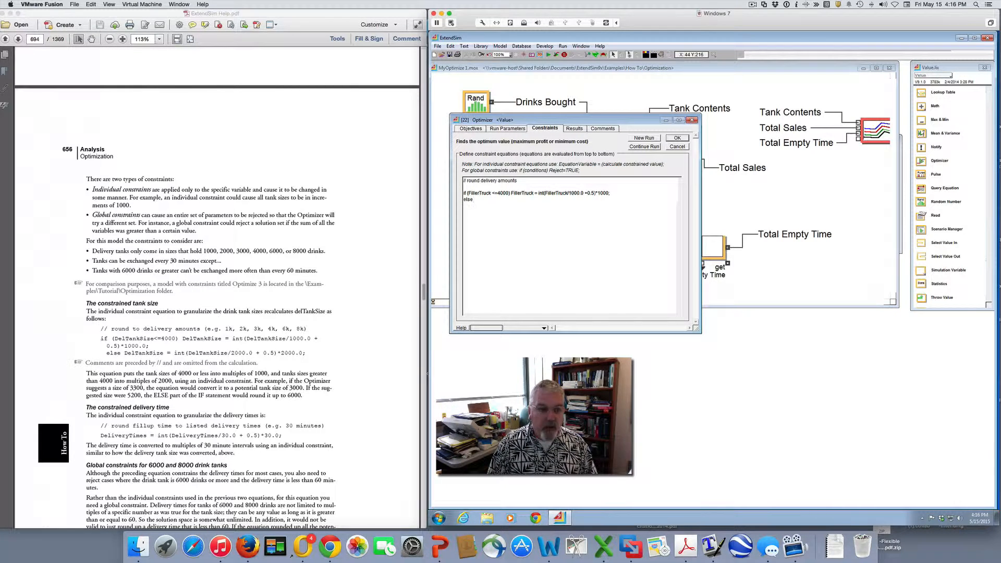
Complete the else line of the tank size constraint as else FillerTruck = int(FillerTruck/2000.0 +.5)*2000.0;
text(F)
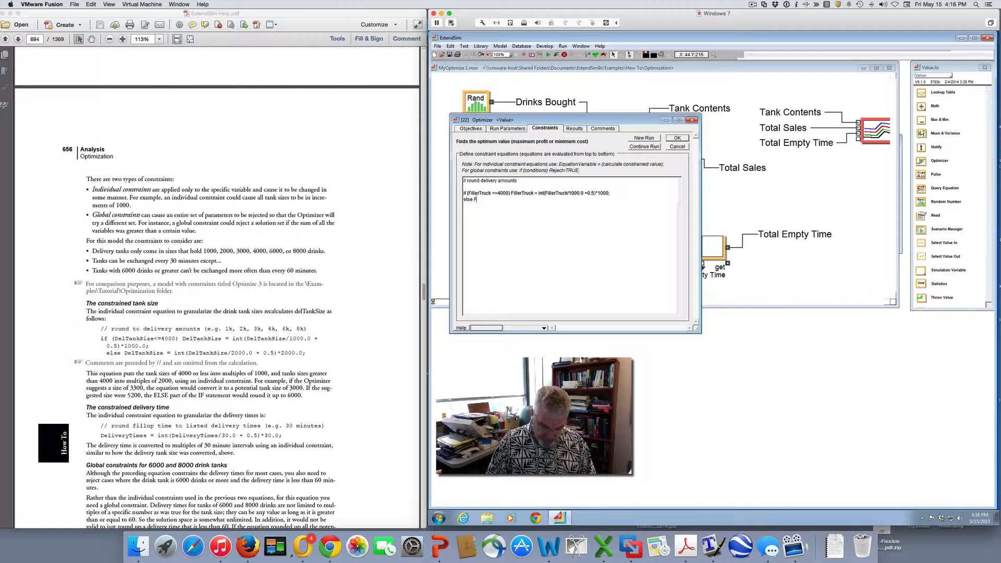
text(illerTruck)
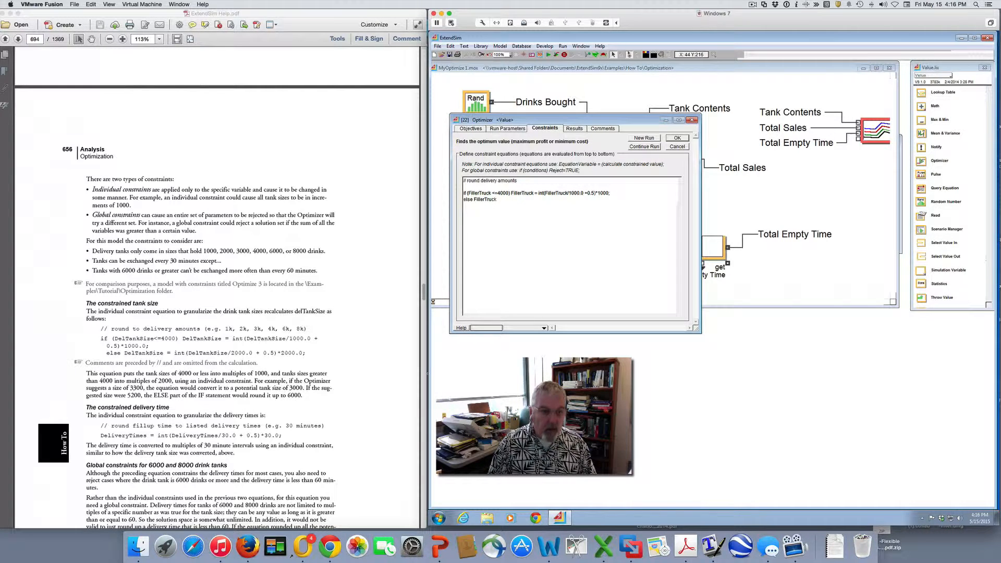
text( = )
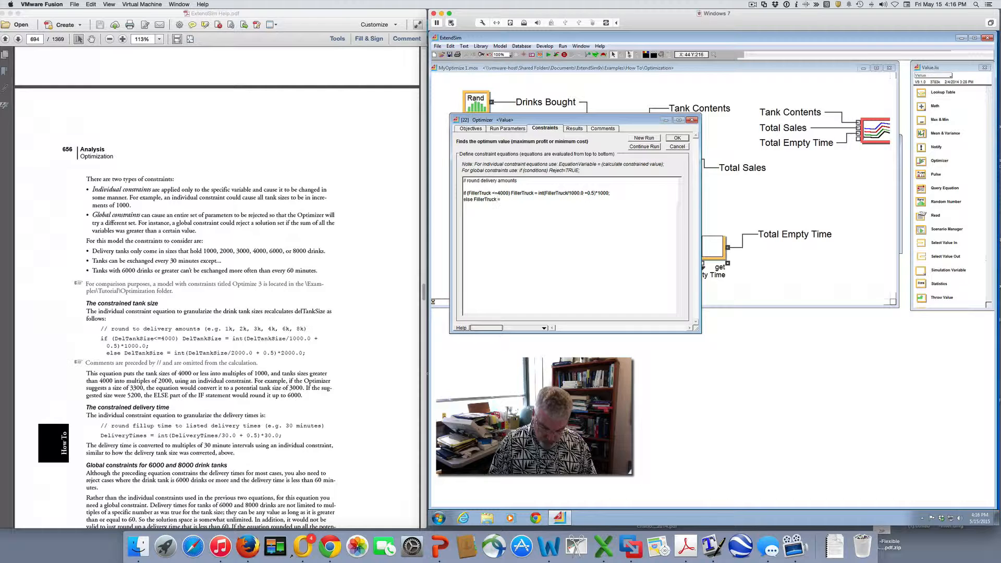
text(int)
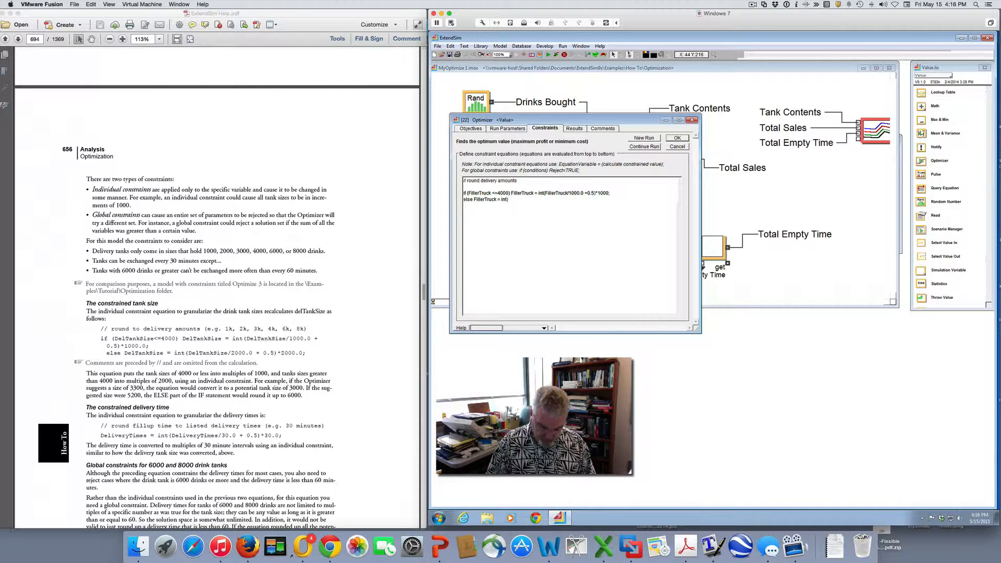
text((FillerTruck/)
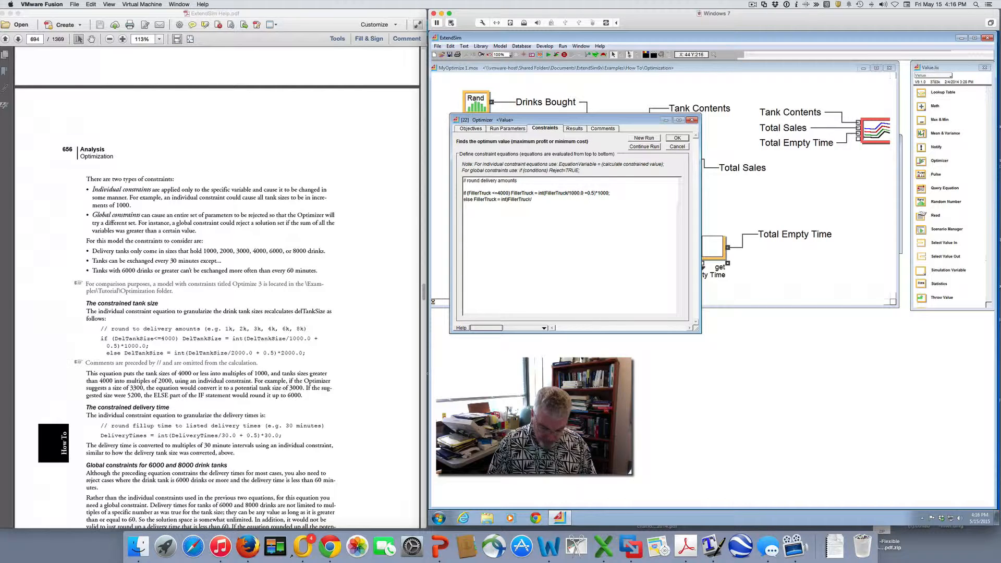
text(2000.0 +.5)
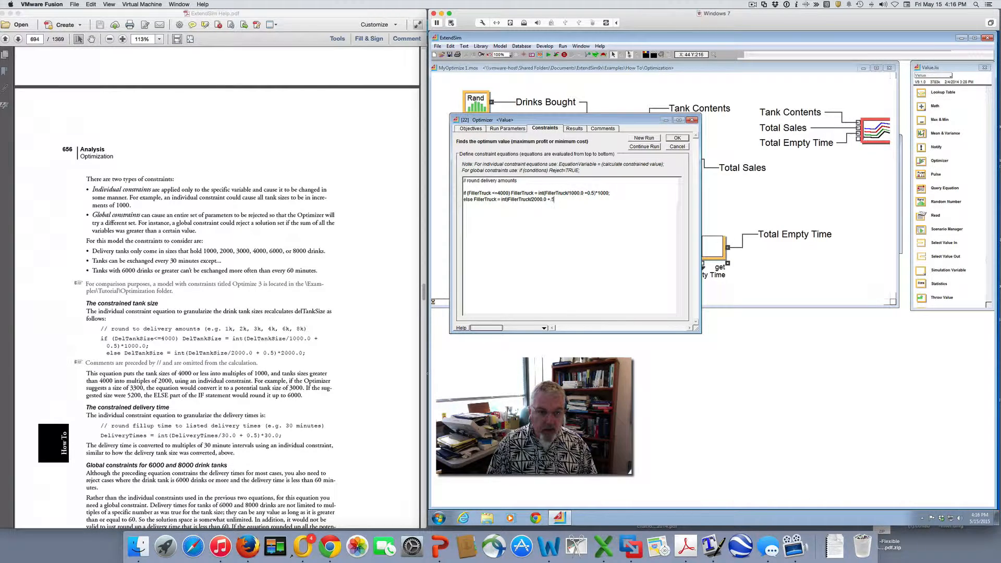
text())
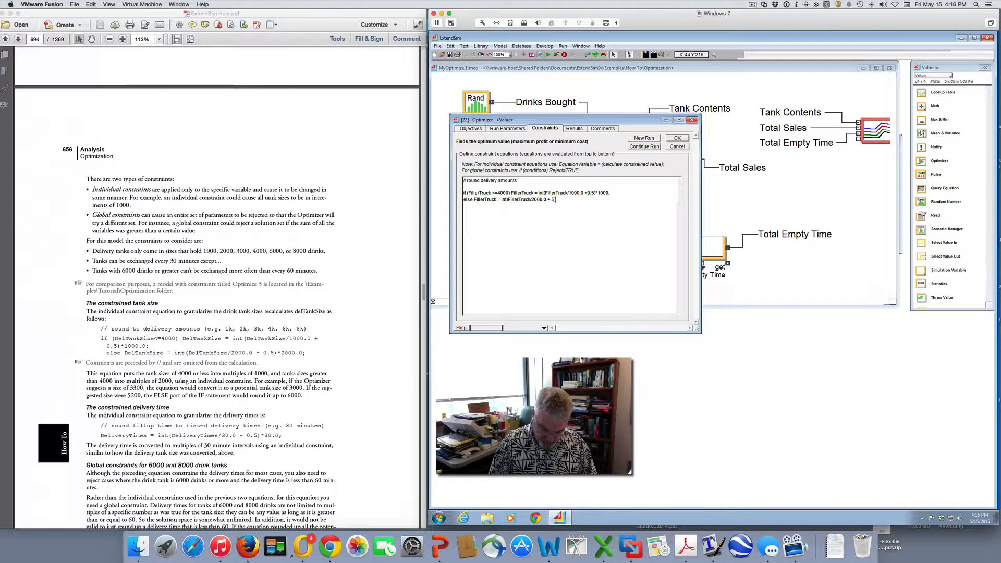
text(*2000.0)
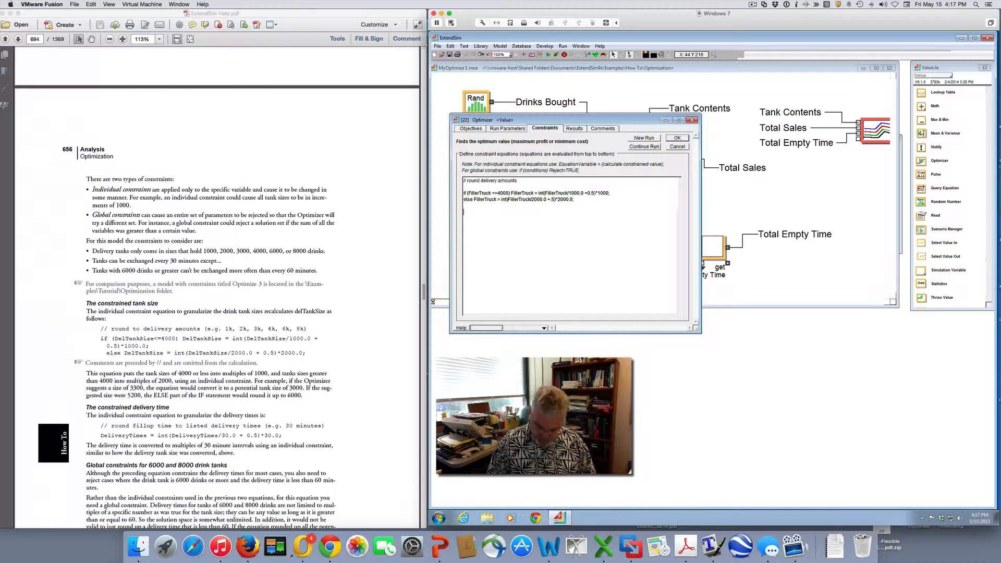
Add the comment // round Delivery times below the tank size constraint
text(ro)
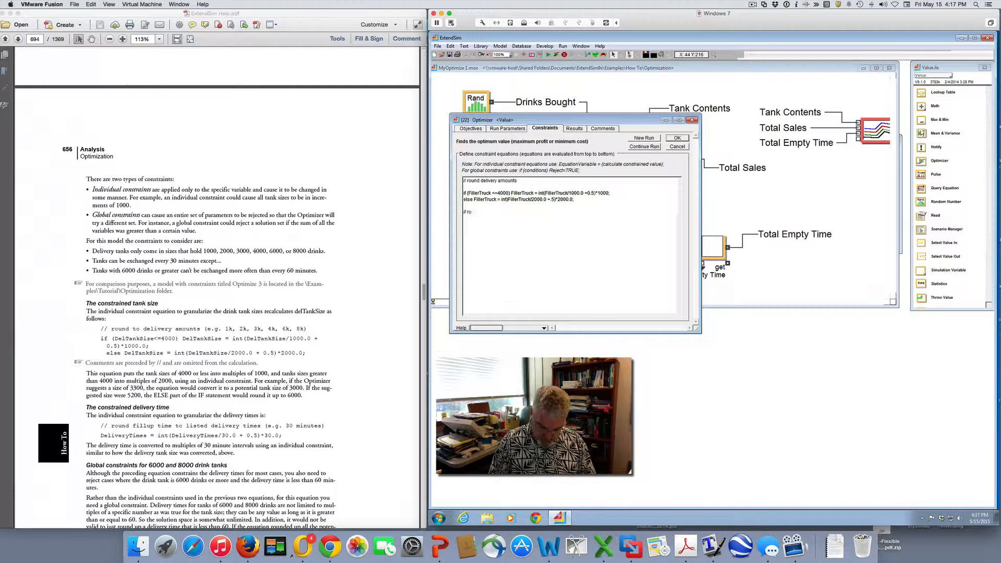
text(und dleivert)
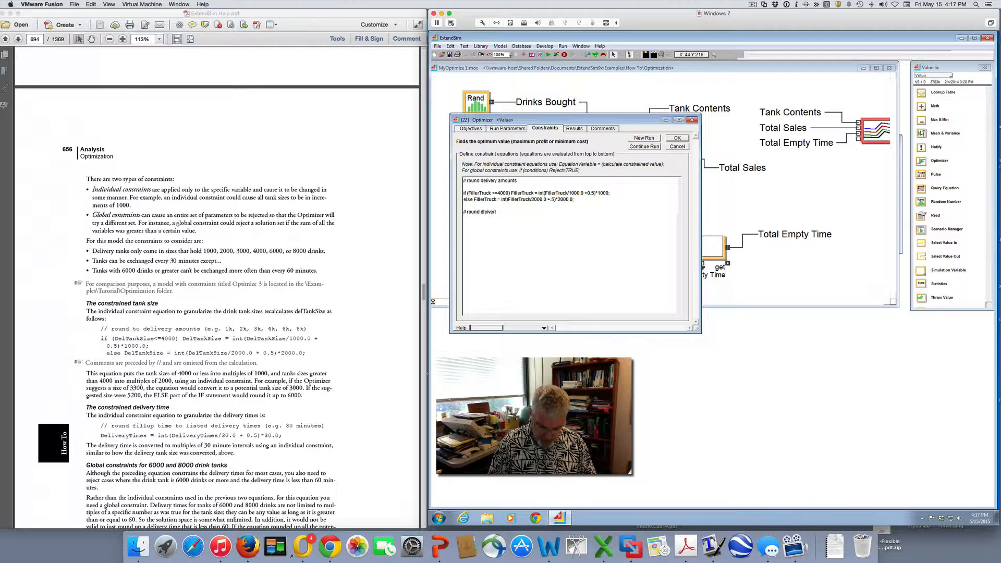
text(imes)
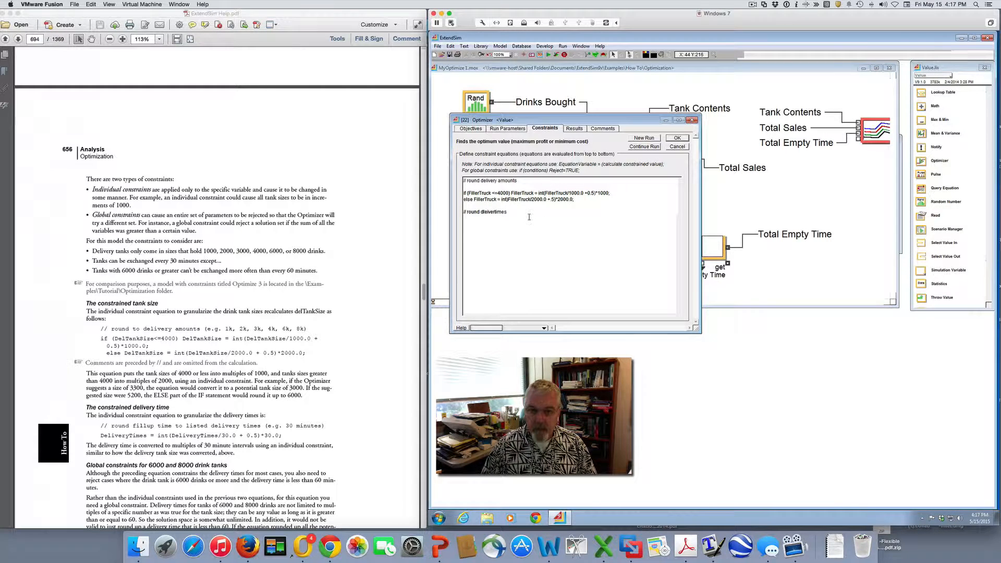
key(BackSpace)
key(BackSpace)
key(BackSpace)
key(BackSpace)
key(BackSpace)
key(BackSpace)
key(BackSpace)
key(BackSpace)
key(BackSpace)
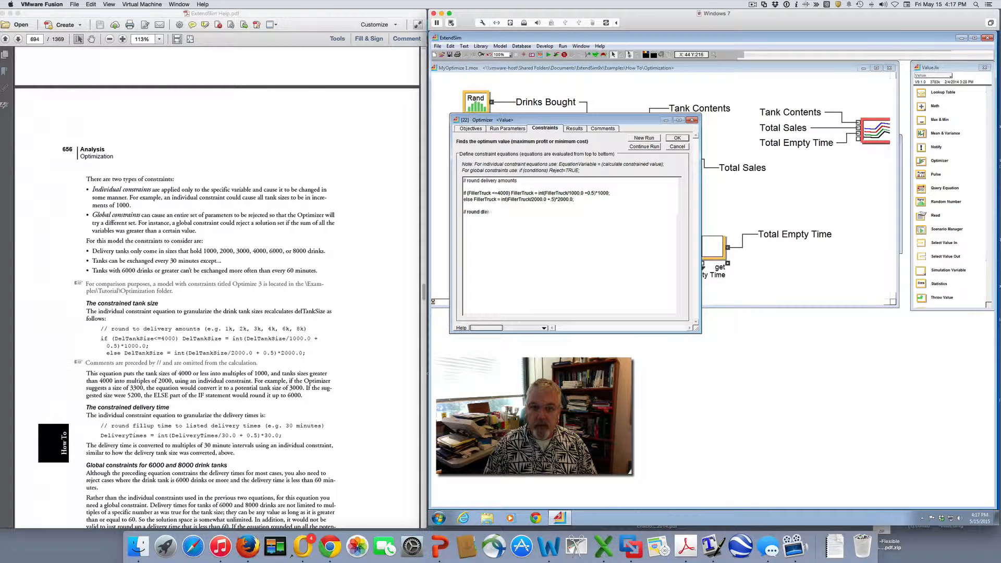
text(eli)
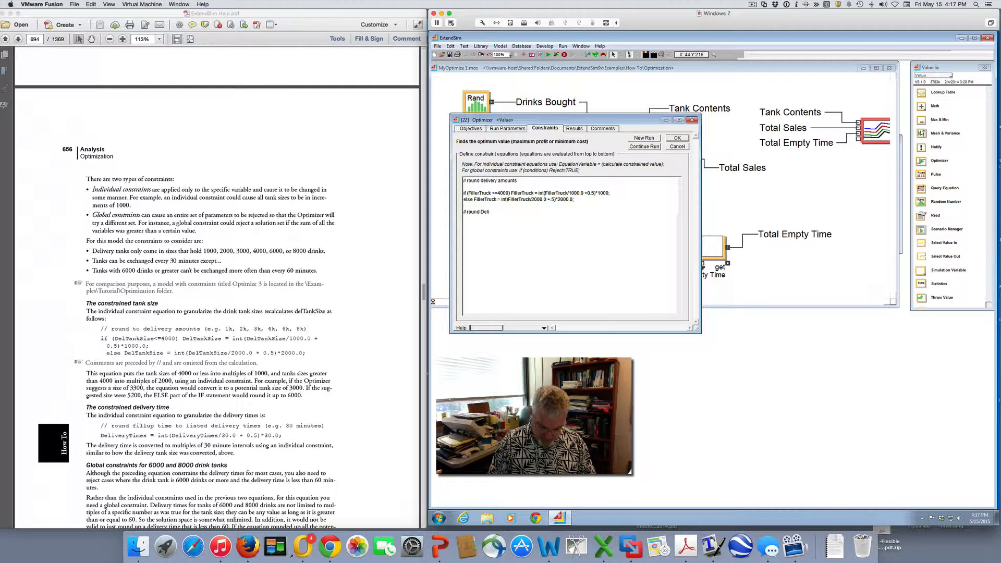
text(very times)
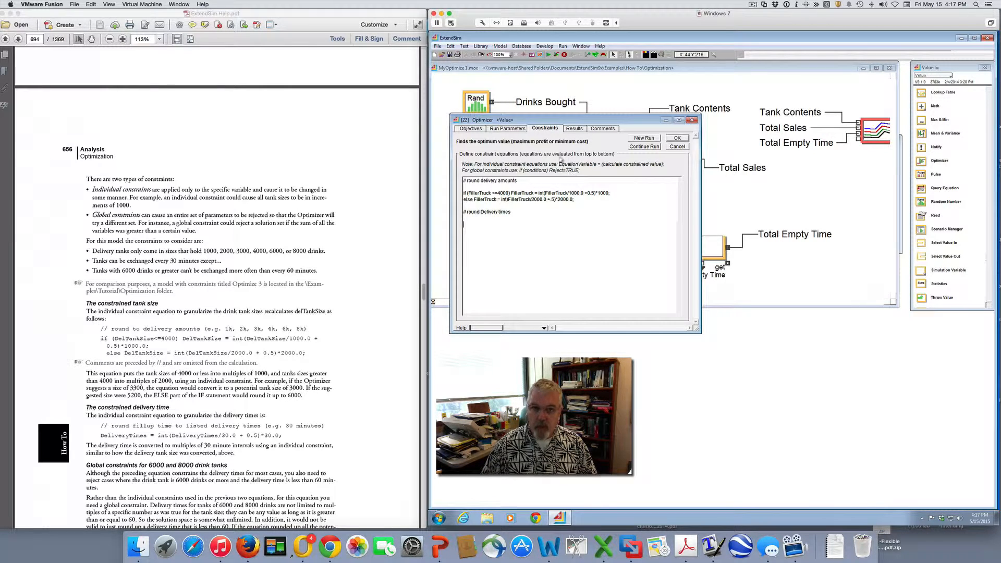
Check the delivery variable's name in the objectives and enter the constraint DeliveryTimes = int(DeliveryTimes/30.0 +0.5)*30; below the comment
click(473, 129)
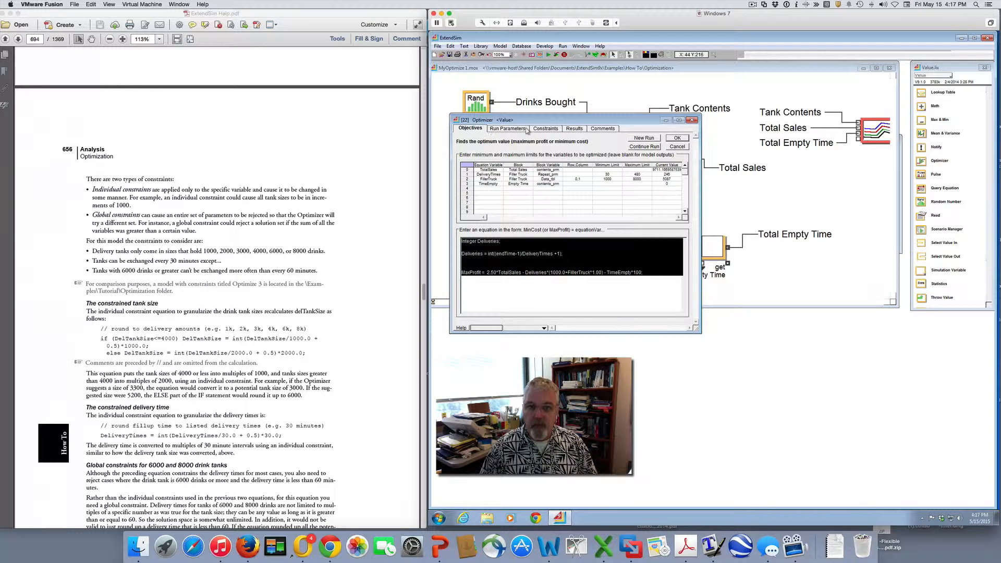
click(547, 129)
click(472, 221)
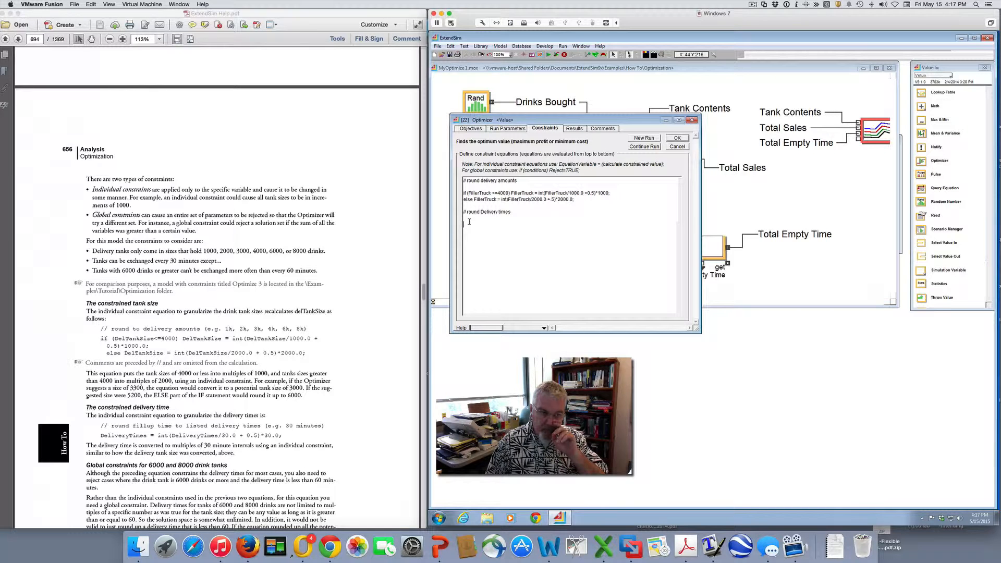
text(DeliveryTimes = int)
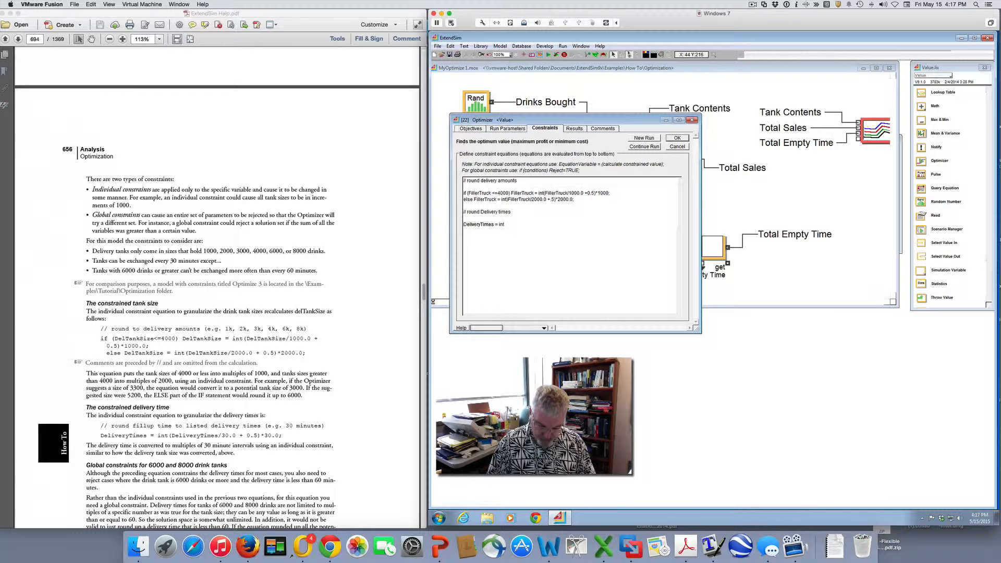
text((DeliveryTimes/)
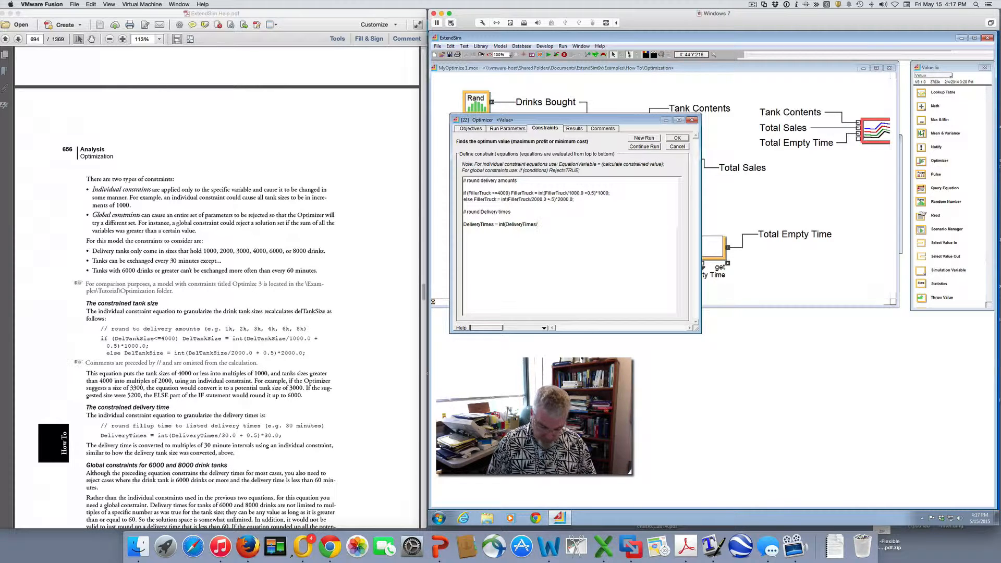
text(30.0 +0.5)
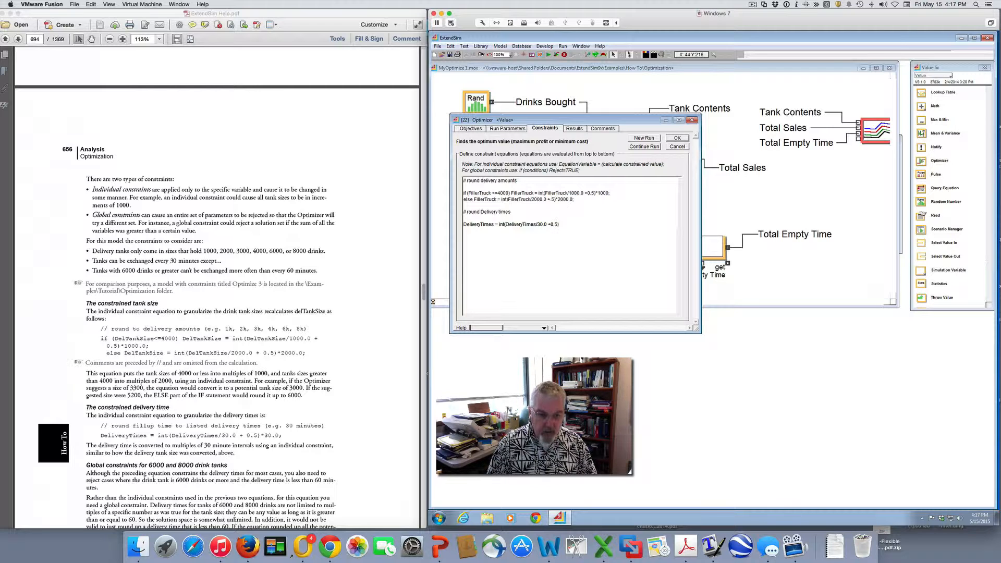
text()*30;)
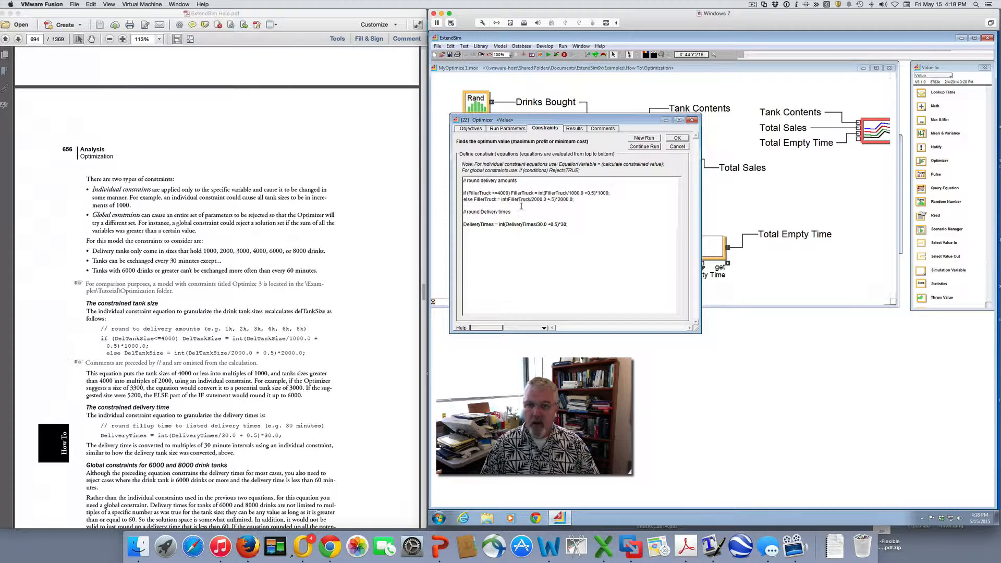
Try a new optimization run, and correct the else line with round parentheses around the int argument and 0.5 as the rounding term
click(643, 139)
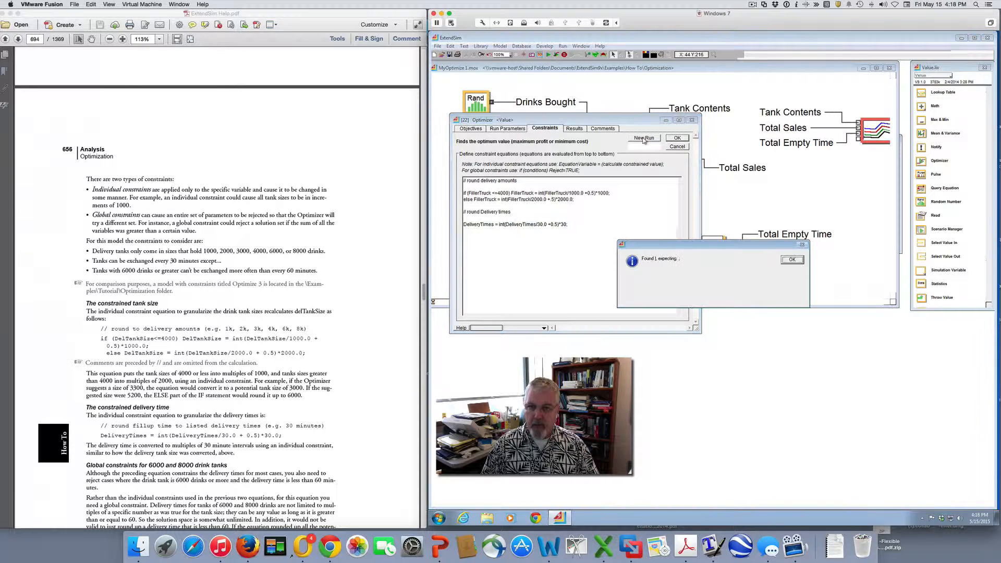
click(791, 259)
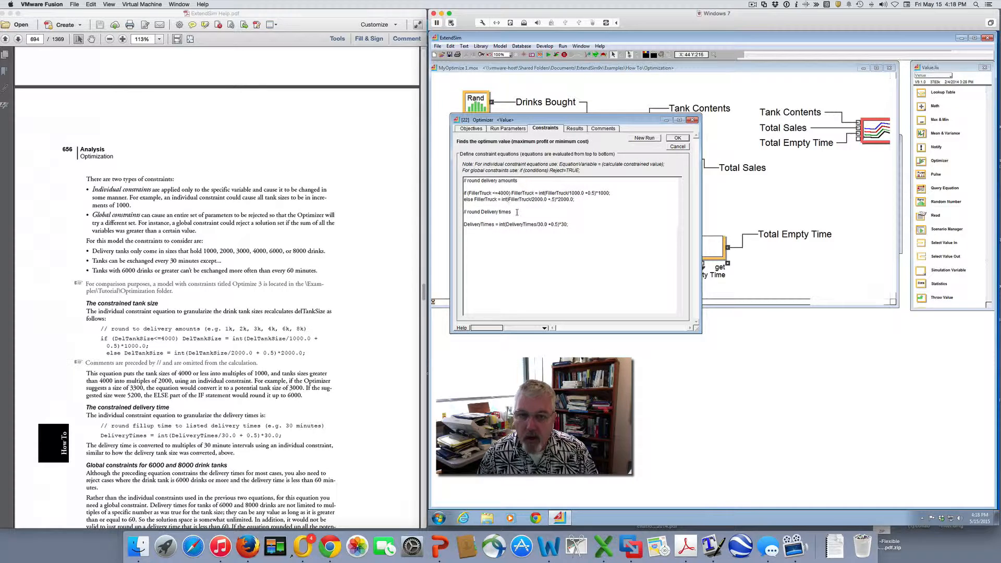
text(()
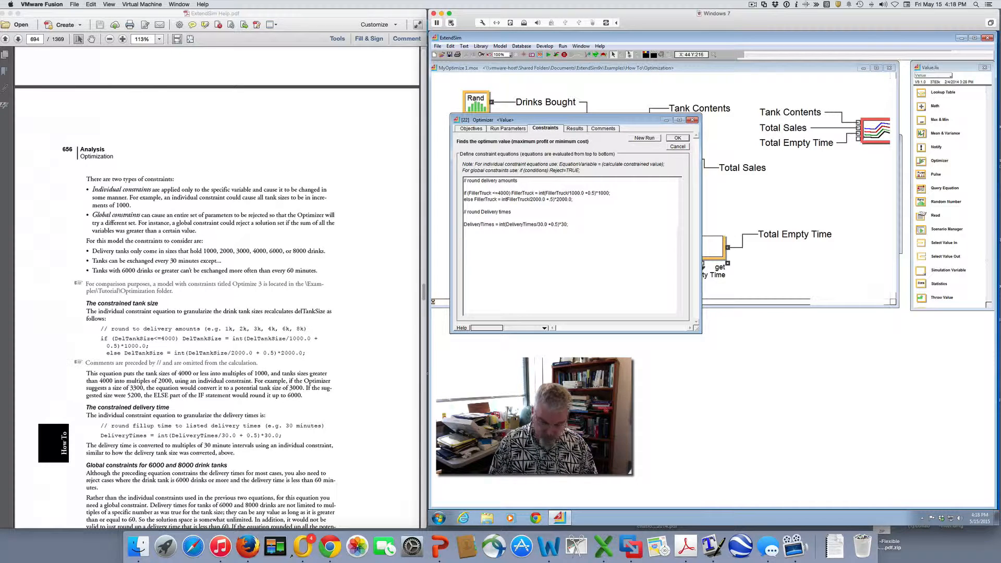
click(554, 199)
text())
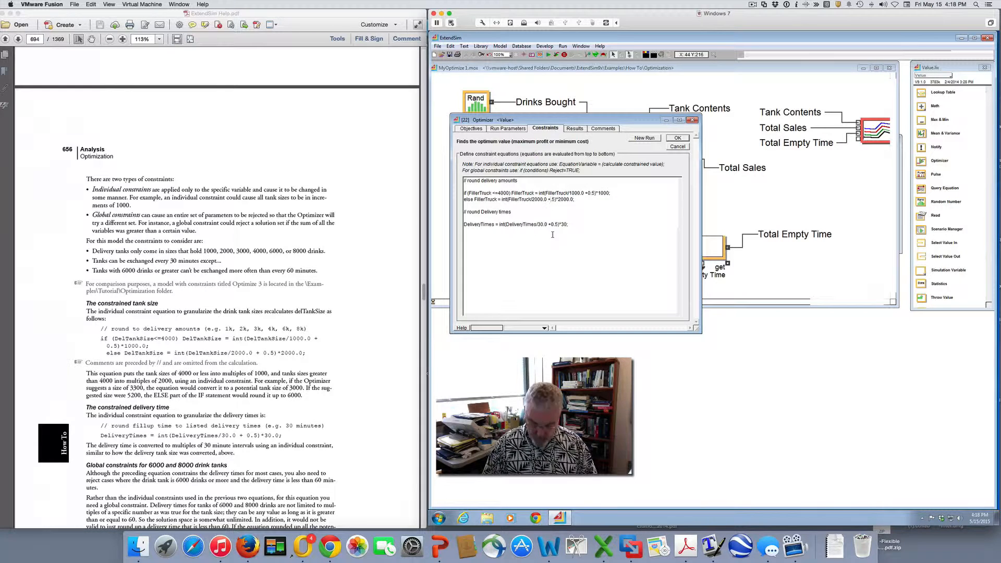
text( 0)
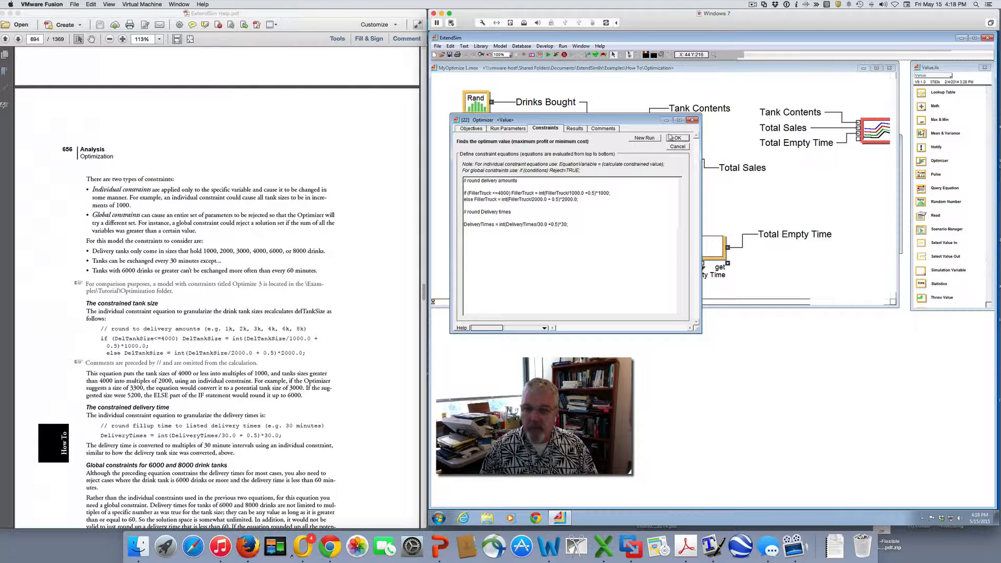
Start a new optimization run with the constraints and watch the model's notebook beside the Optimizer while it runs, then close the notebook
click(643, 138)
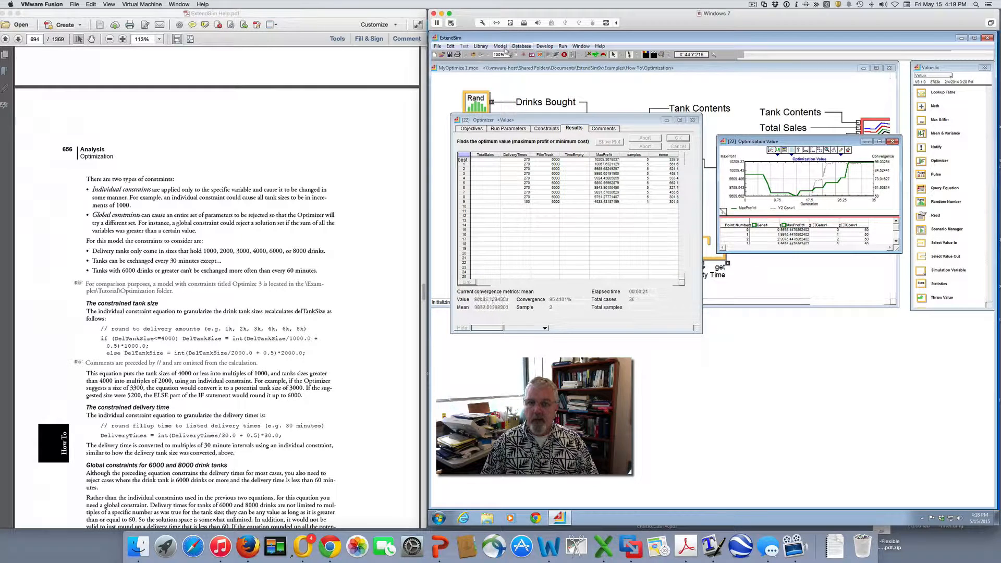
click(580, 46)
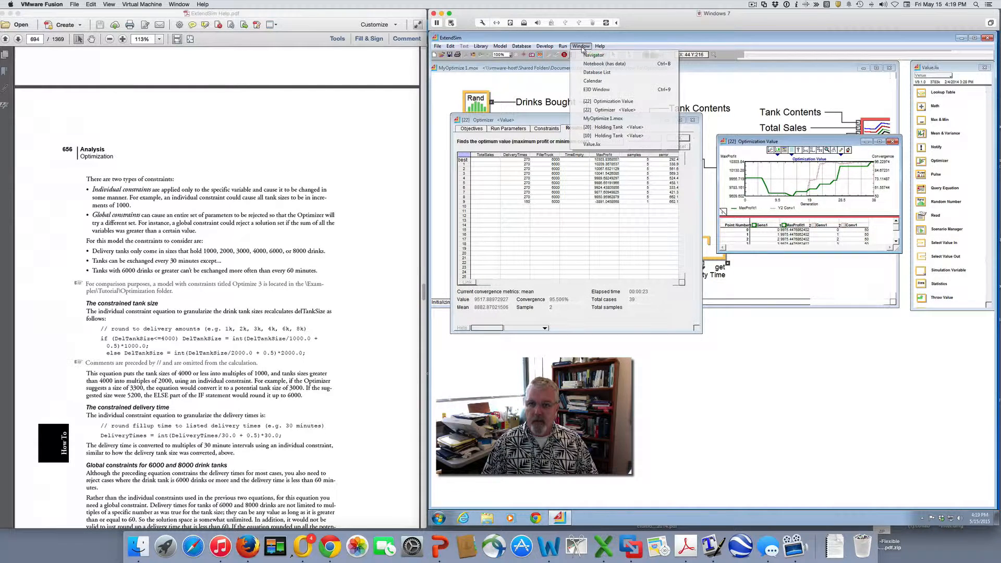
click(593, 63)
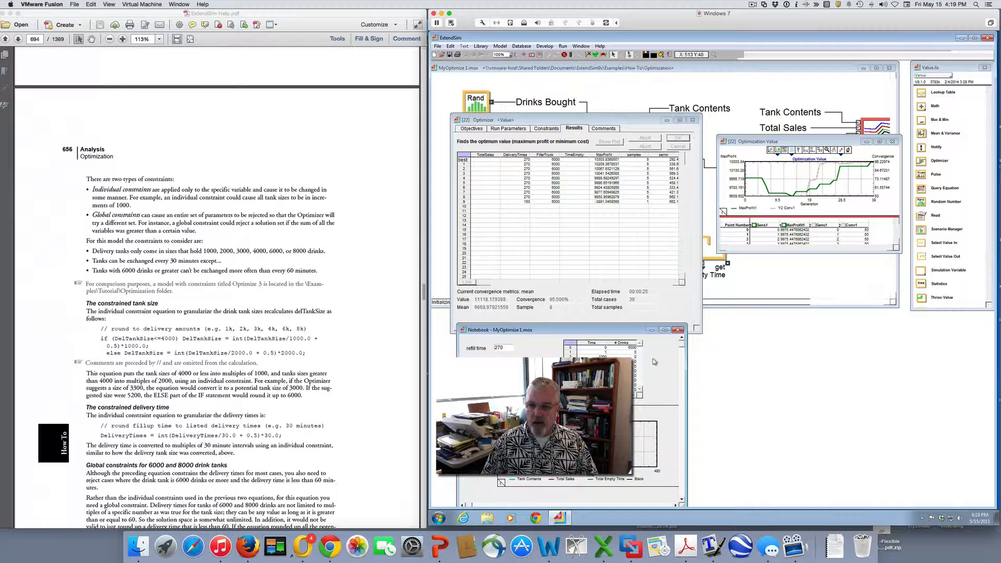
drag(613, 332, 865, 333)
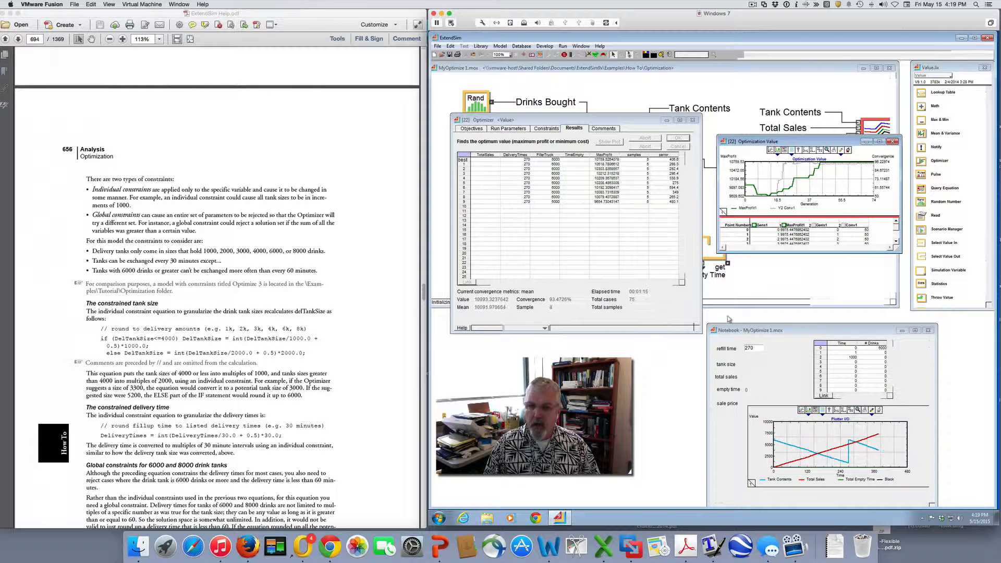
click(928, 330)
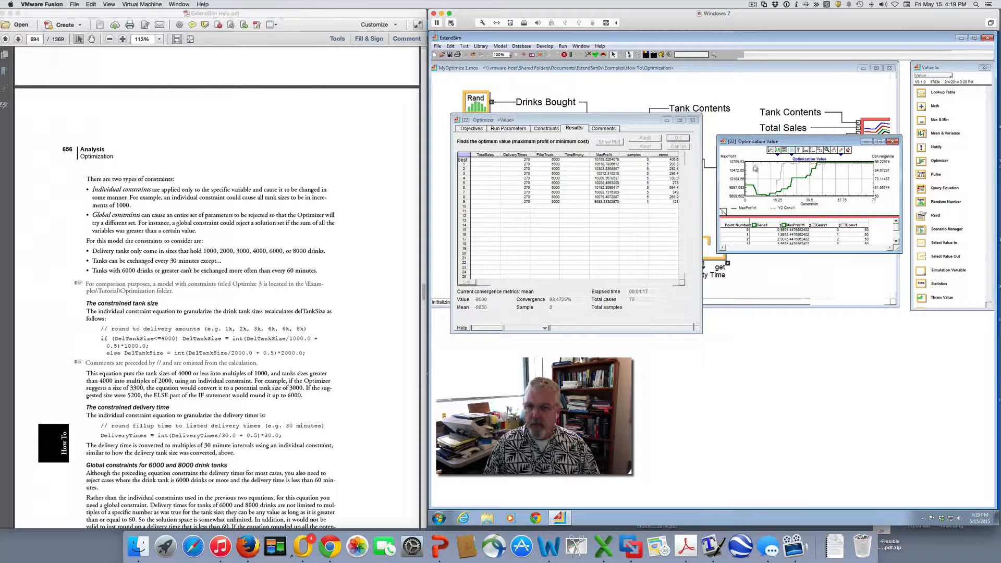
Close the Optimizer dialog for the rest of the run, acknowledge the completed optimization, and examine the MaxProfit results
click(691, 121)
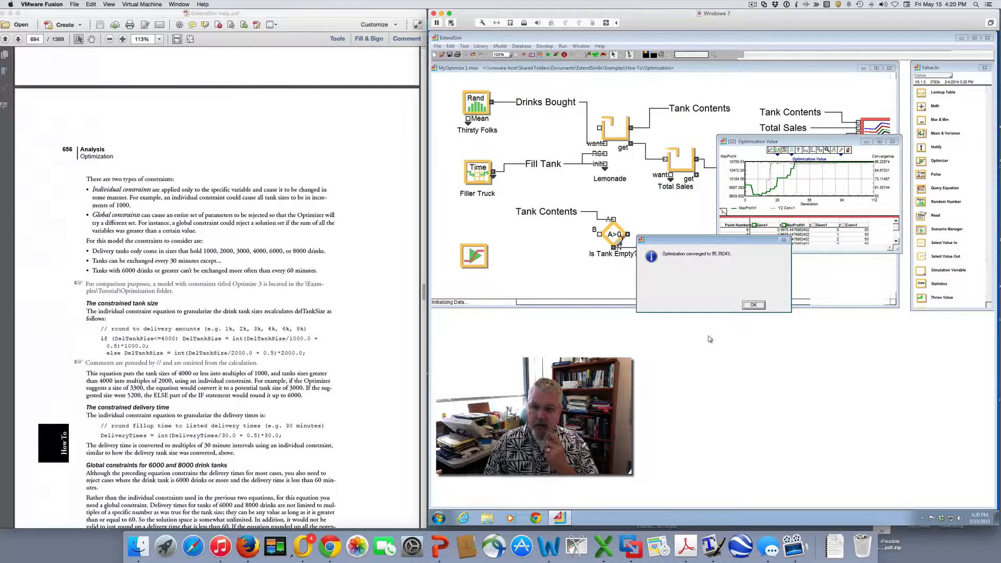
click(753, 305)
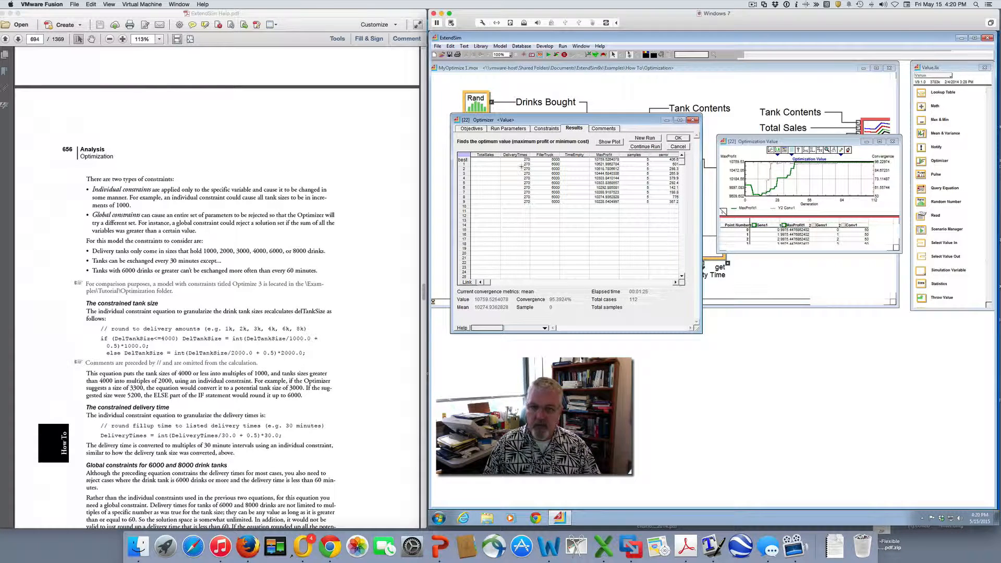
drag(602, 160, 610, 250)
click(603, 240)
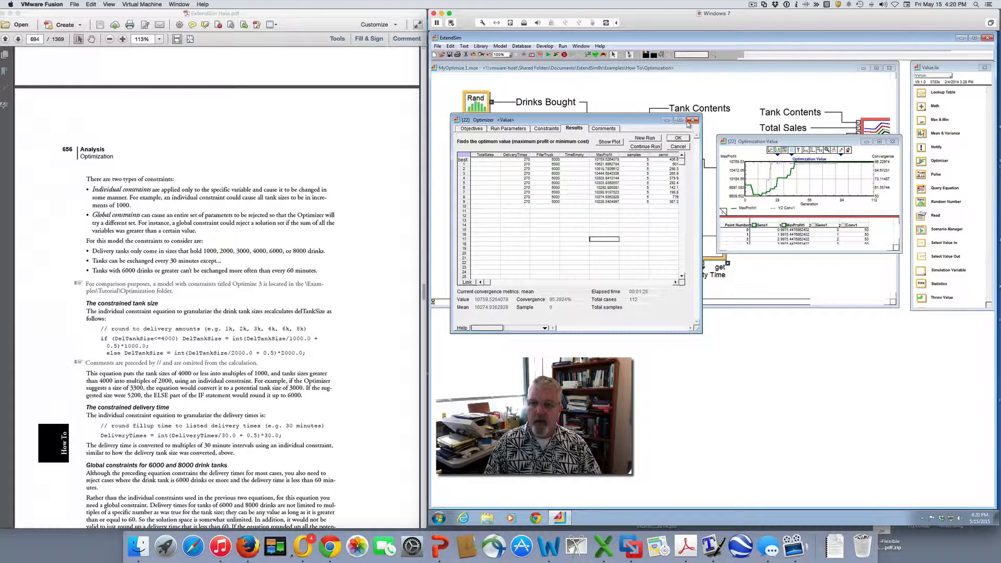
click(752, 4)
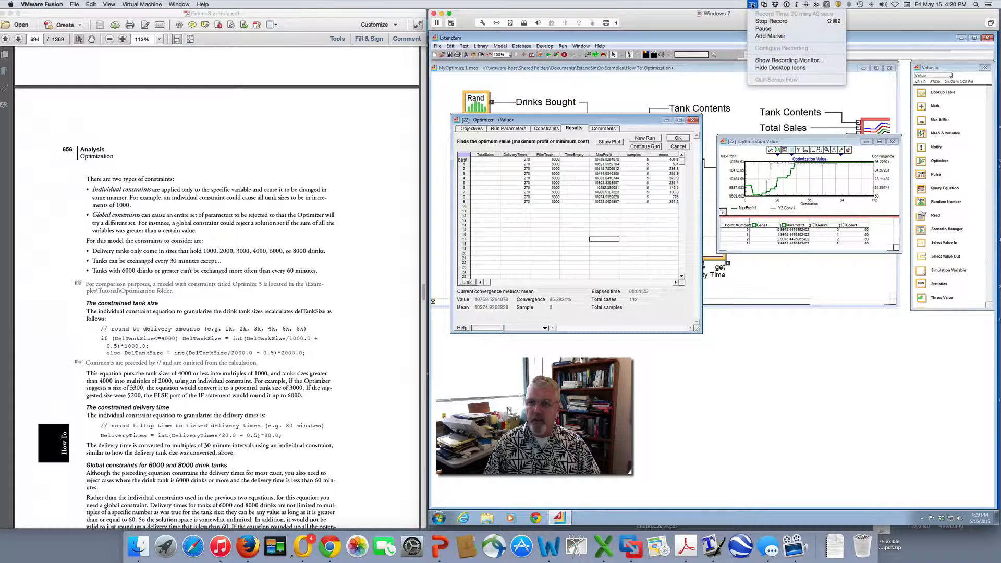